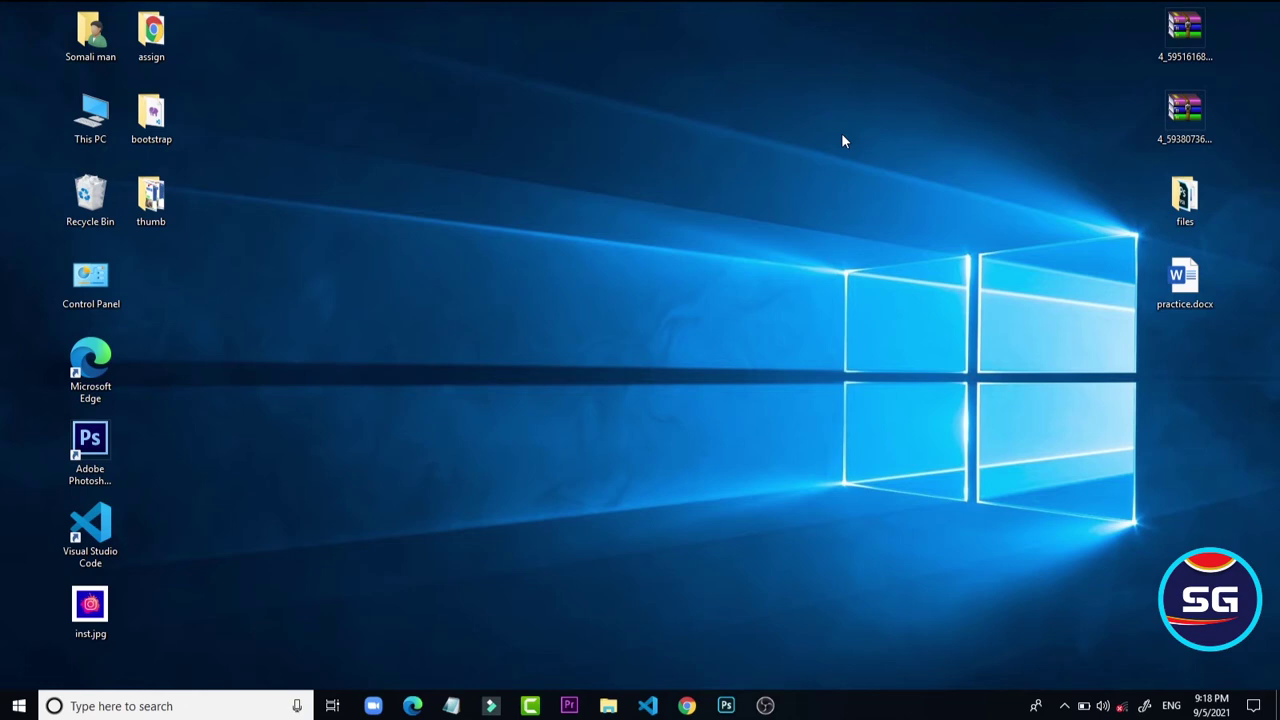
- Launch Word from a Command Prompt found by searching "com", using "start winword", then minimize Word and close the prompt
{"action": "key", "text": "super"}
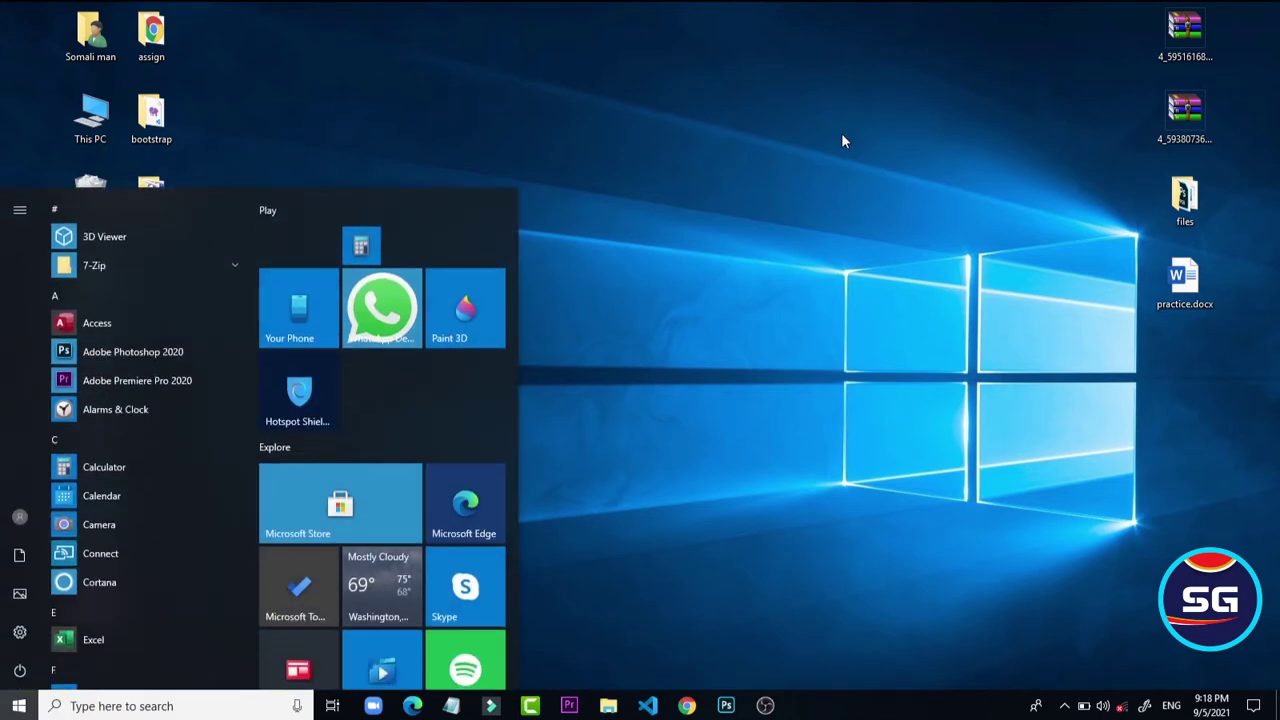
{"action": "type", "text": "com"}
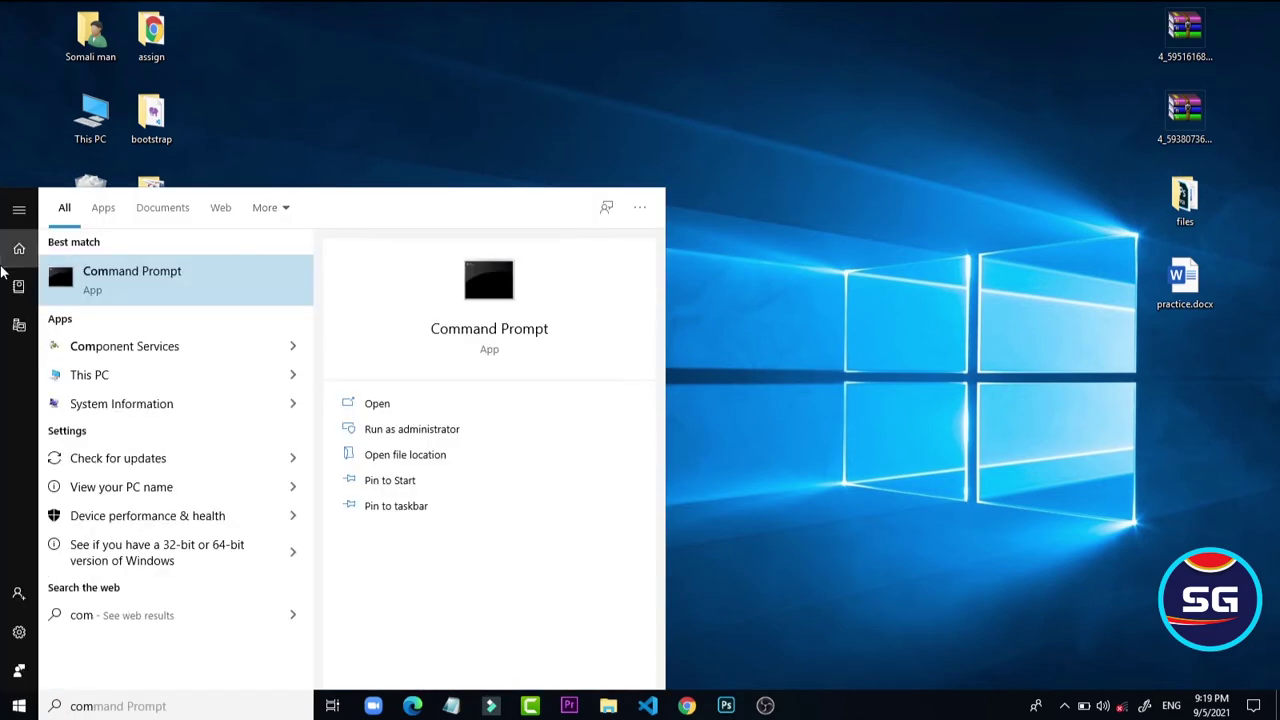
{"action": "left_click", "coordinate": [67, 281]}
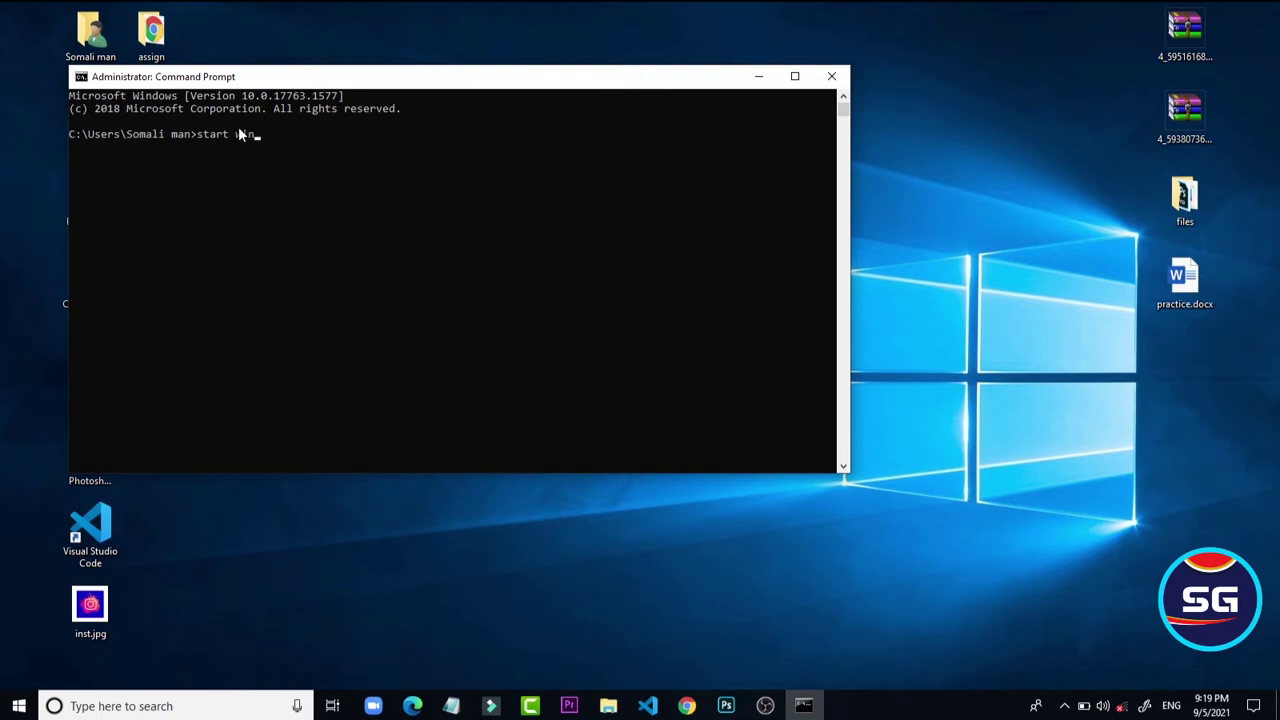
{"action": "type", "text": "rd"}
{"action": "key", "text": "Return"}
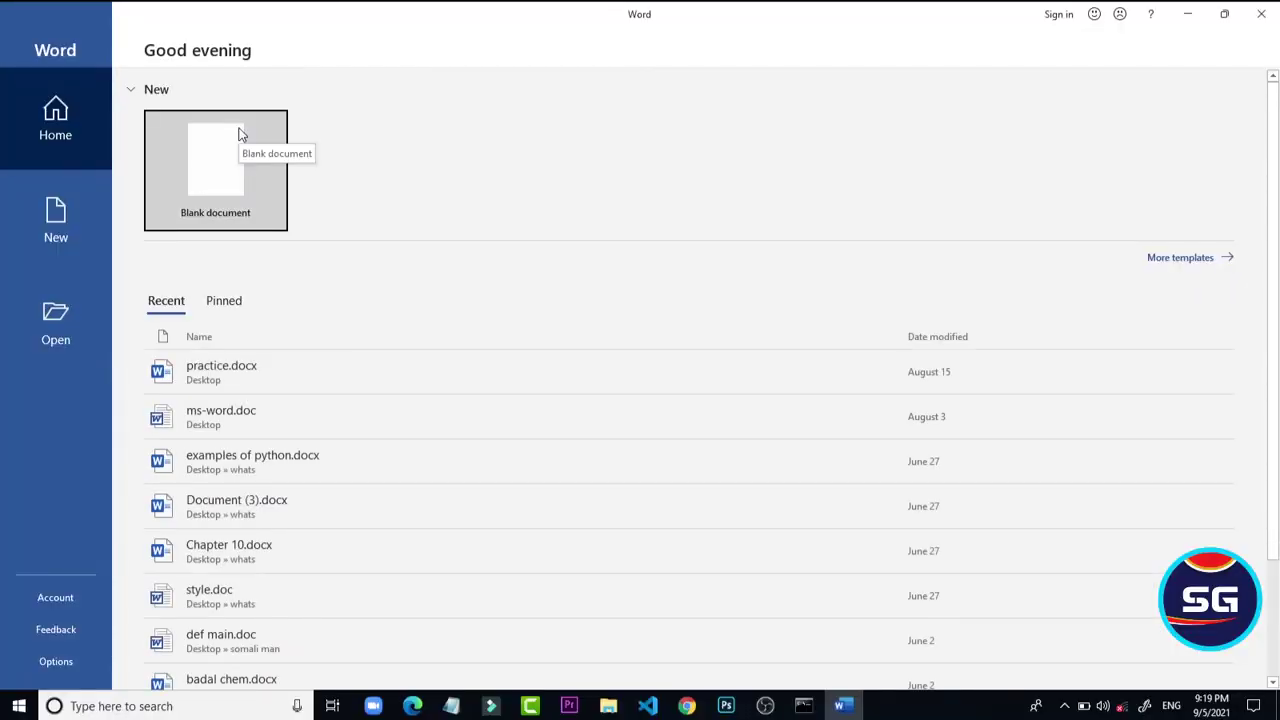
{"action": "left_click", "coordinate": [1187, 14]}
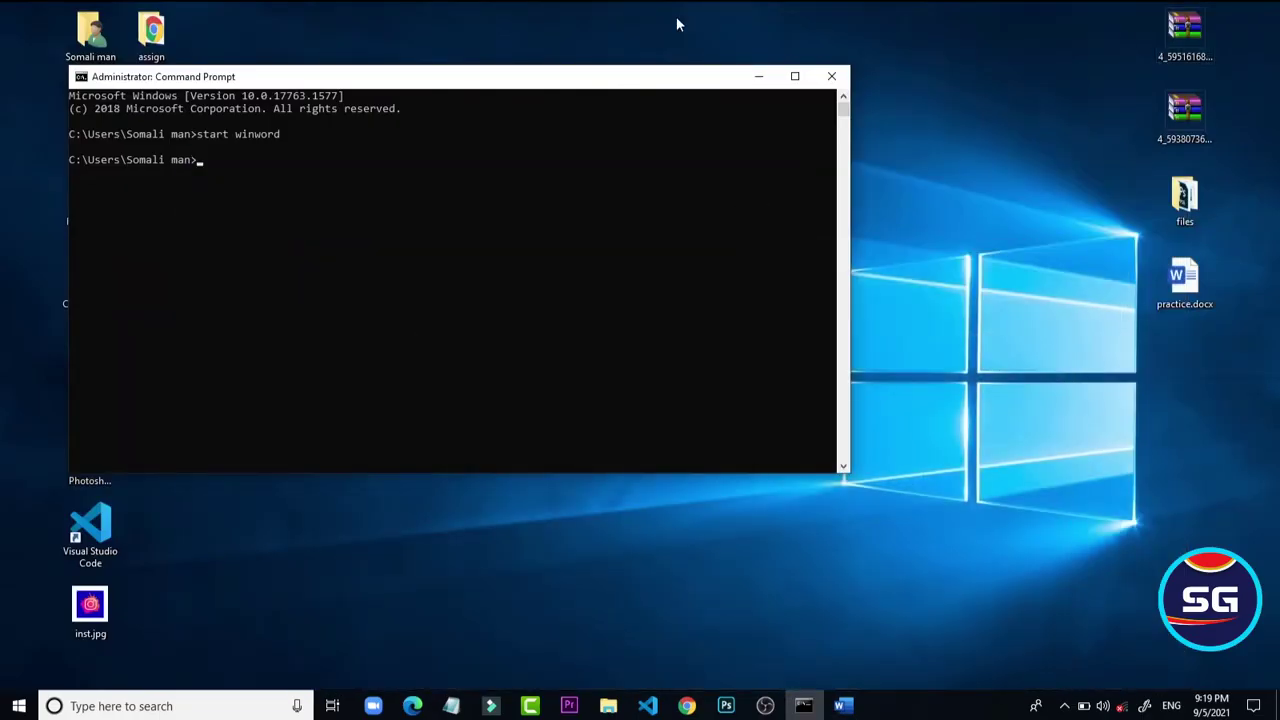
{"action": "left_click", "coordinate": [830, 74]}
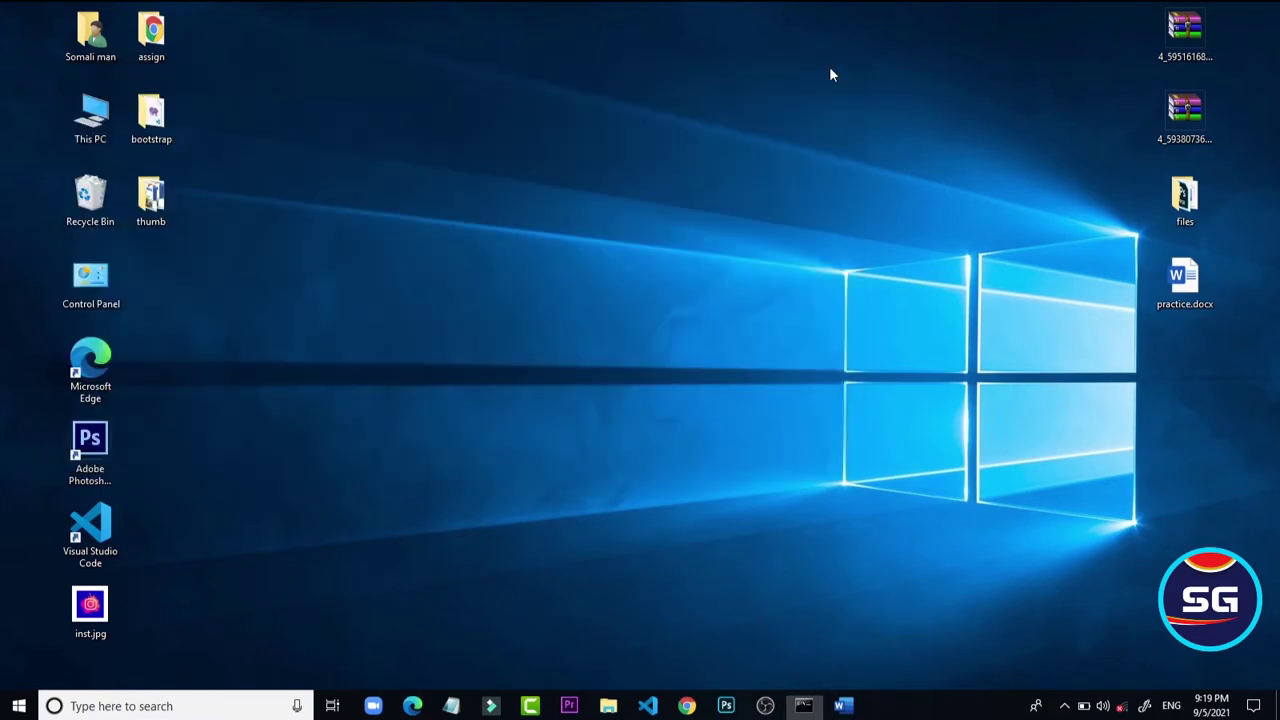
- Open a command prompt window by running "cmd" from the Run dialog
{"action": "key", "text": "super+r"}
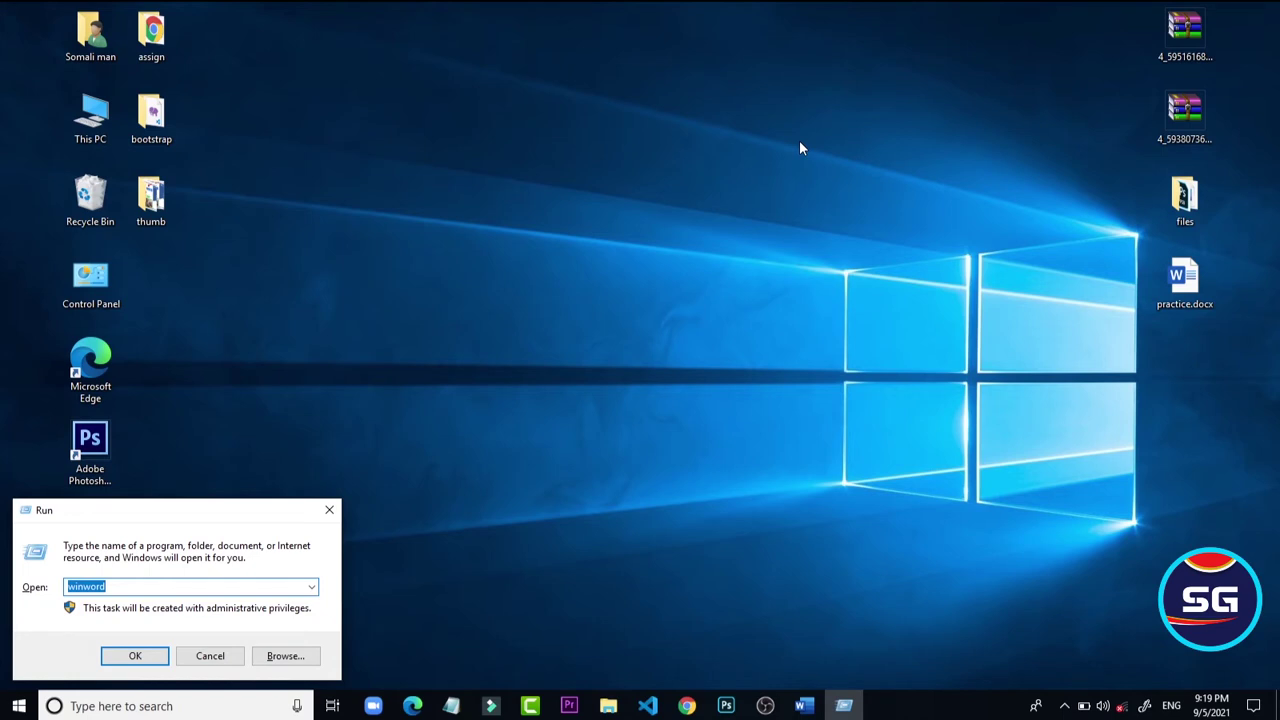
{"action": "type", "text": "c"}
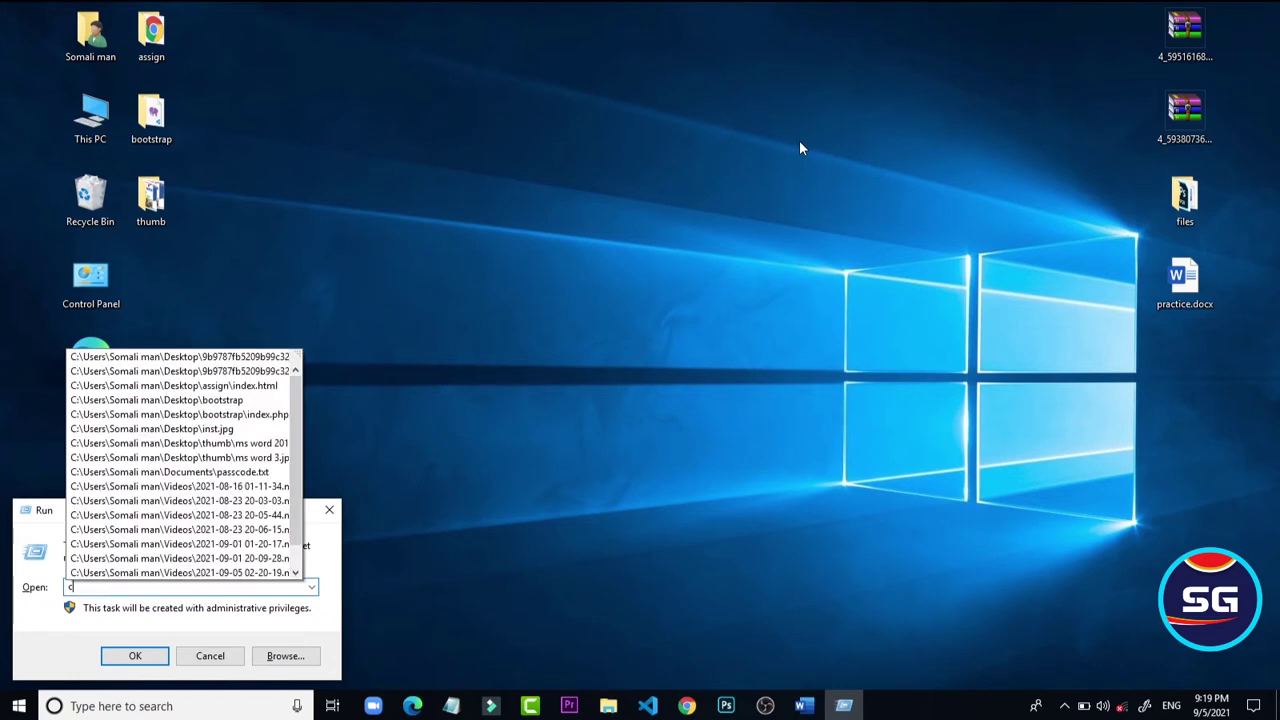
{"action": "type", "text": "md"}
{"action": "key", "text": "Return"}
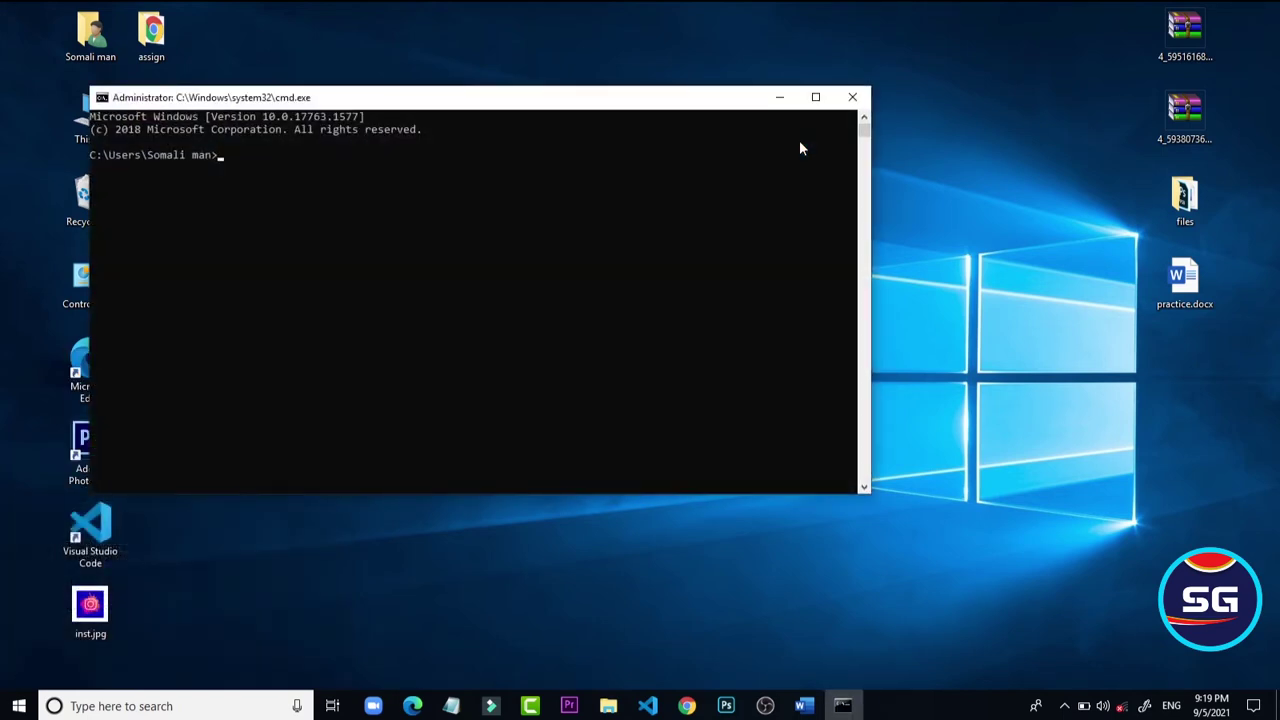
- Launch Word with the command "start winword" and create a blank document
{"action": "type", "text": "start wo"}
{"action": "key", "text": "BackSpace"}
{"action": "type", "text": "inword"}
{"action": "key", "text": "Return"}
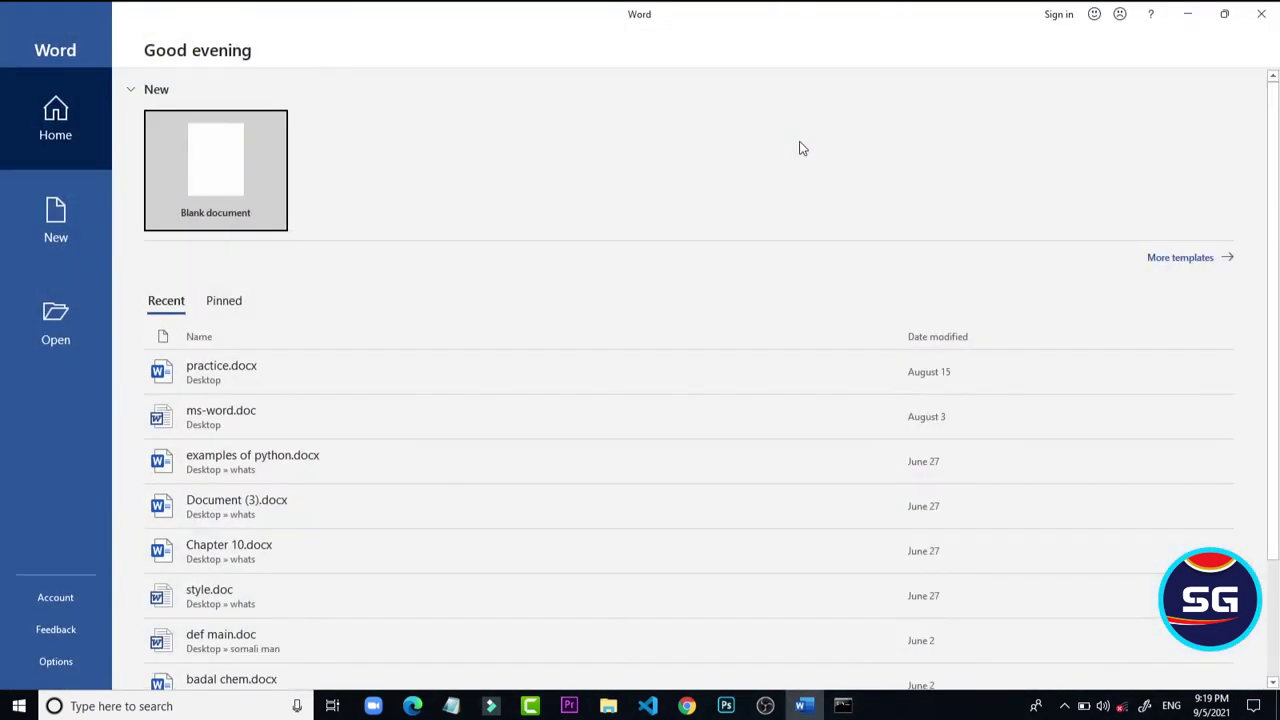
{"action": "left_click", "coordinate": [199, 164]}
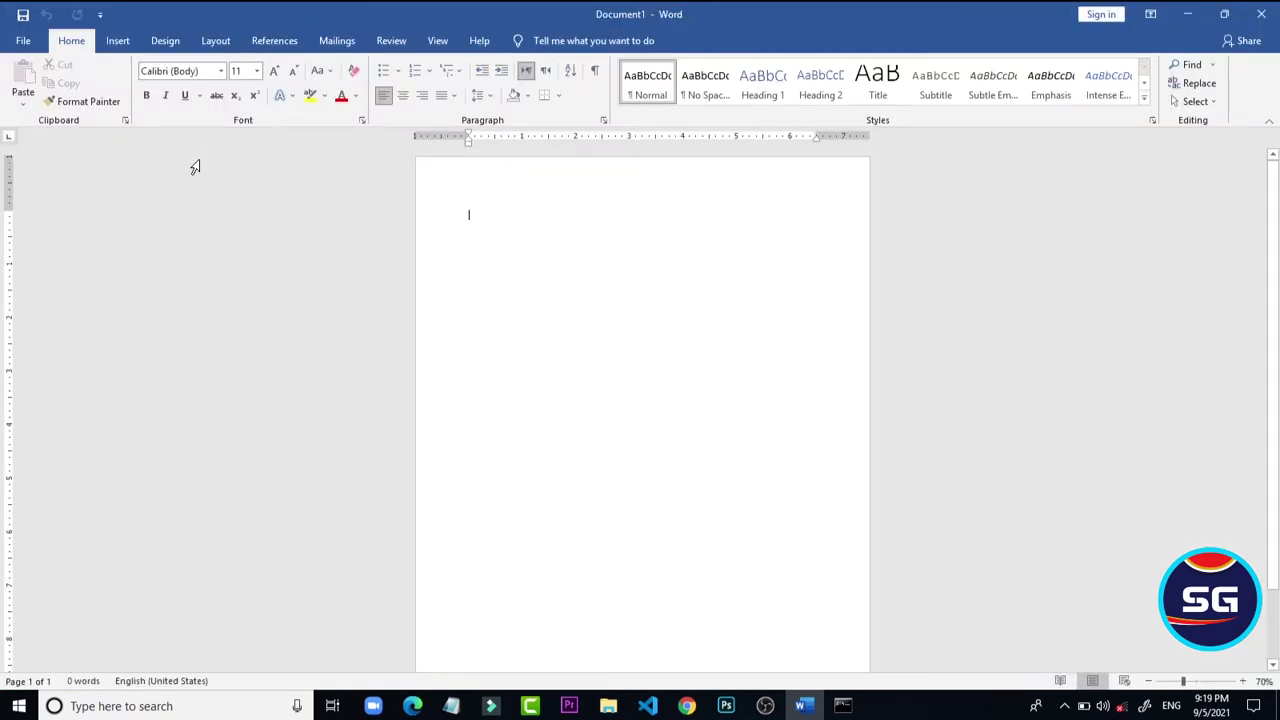
- Set the page color to the near-black darkest shade of the light-gray theme color
{"action": "left_click", "coordinate": [163, 48]}
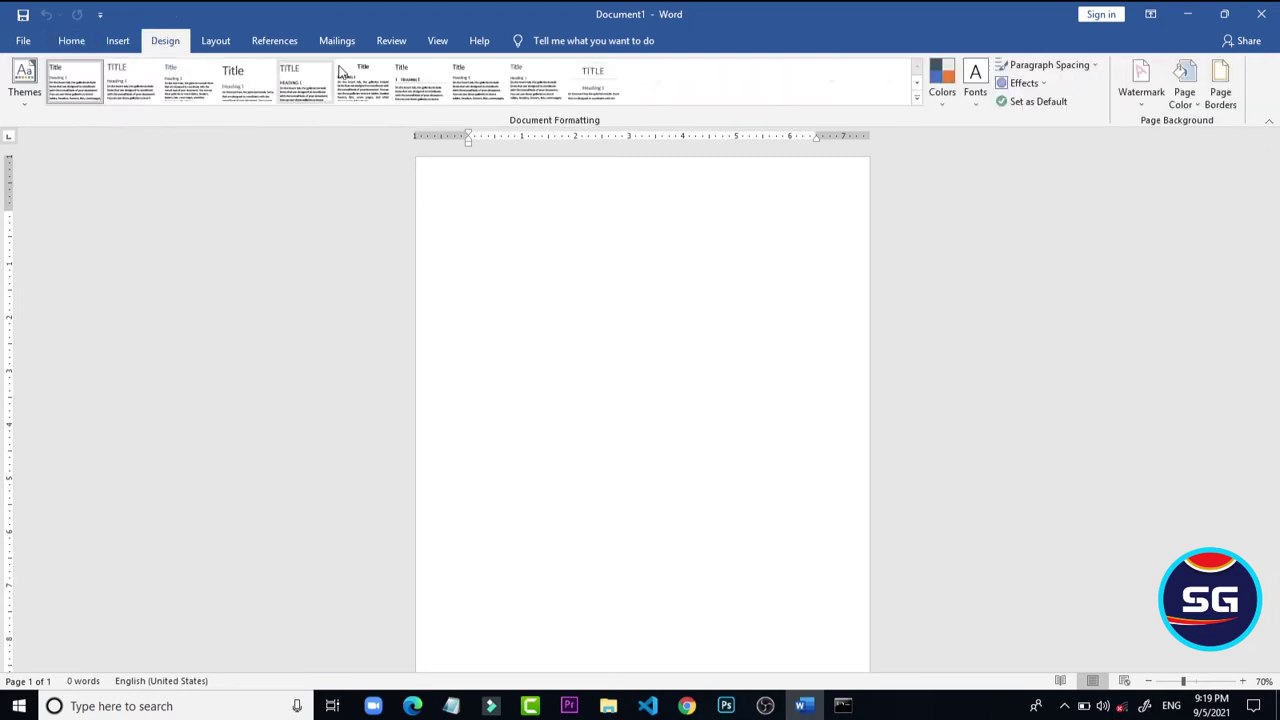
{"action": "left_click", "coordinate": [1188, 112]}
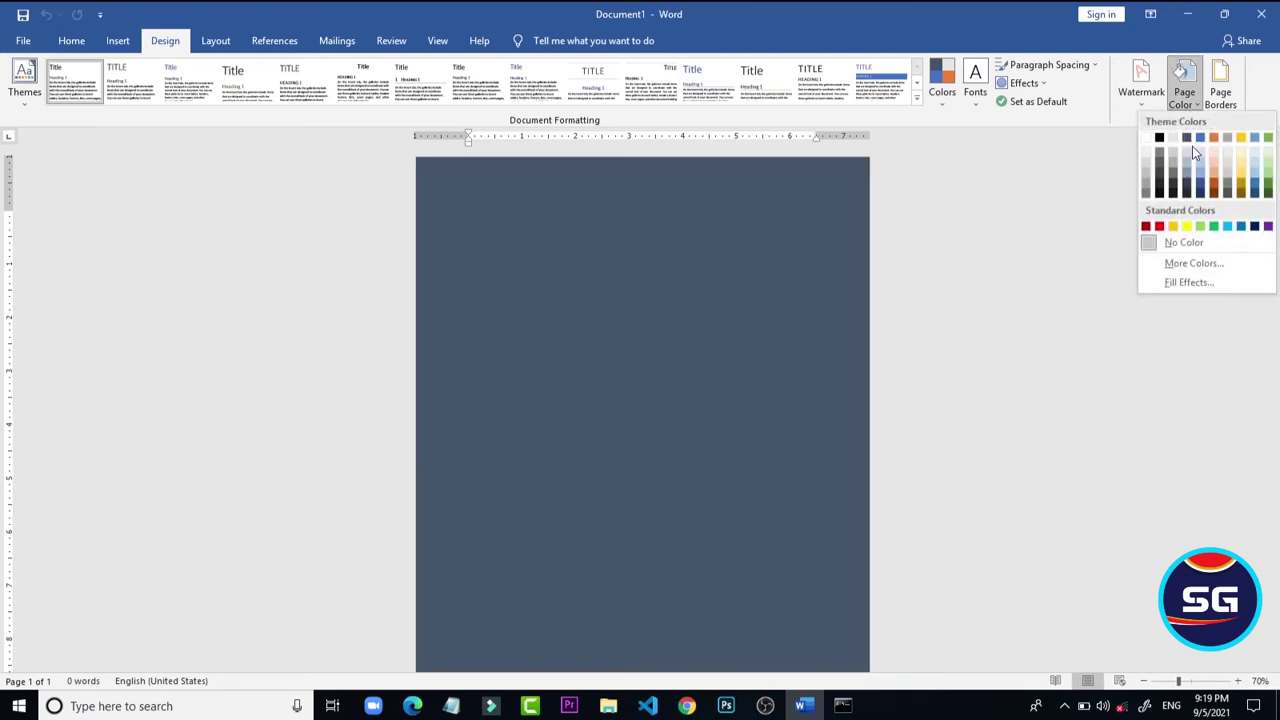
{"action": "left_click", "coordinate": [1088, 280]}
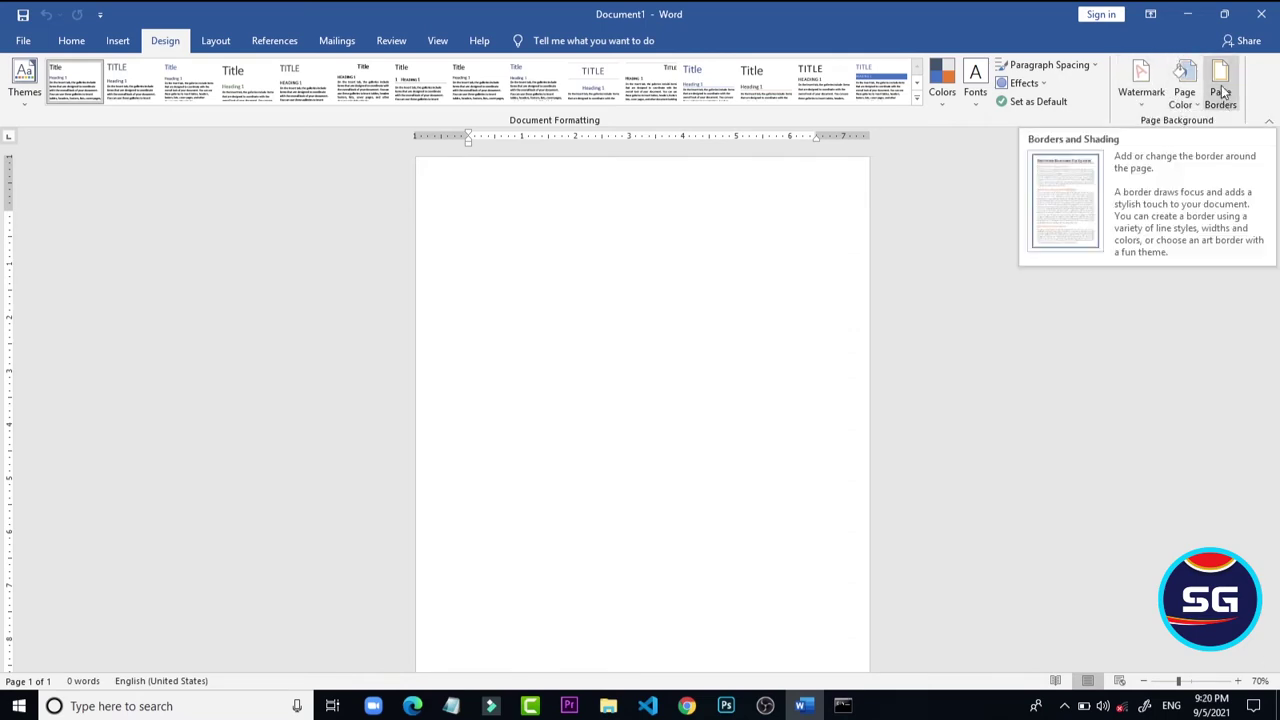
{"action": "left_click", "coordinate": [1186, 98]}
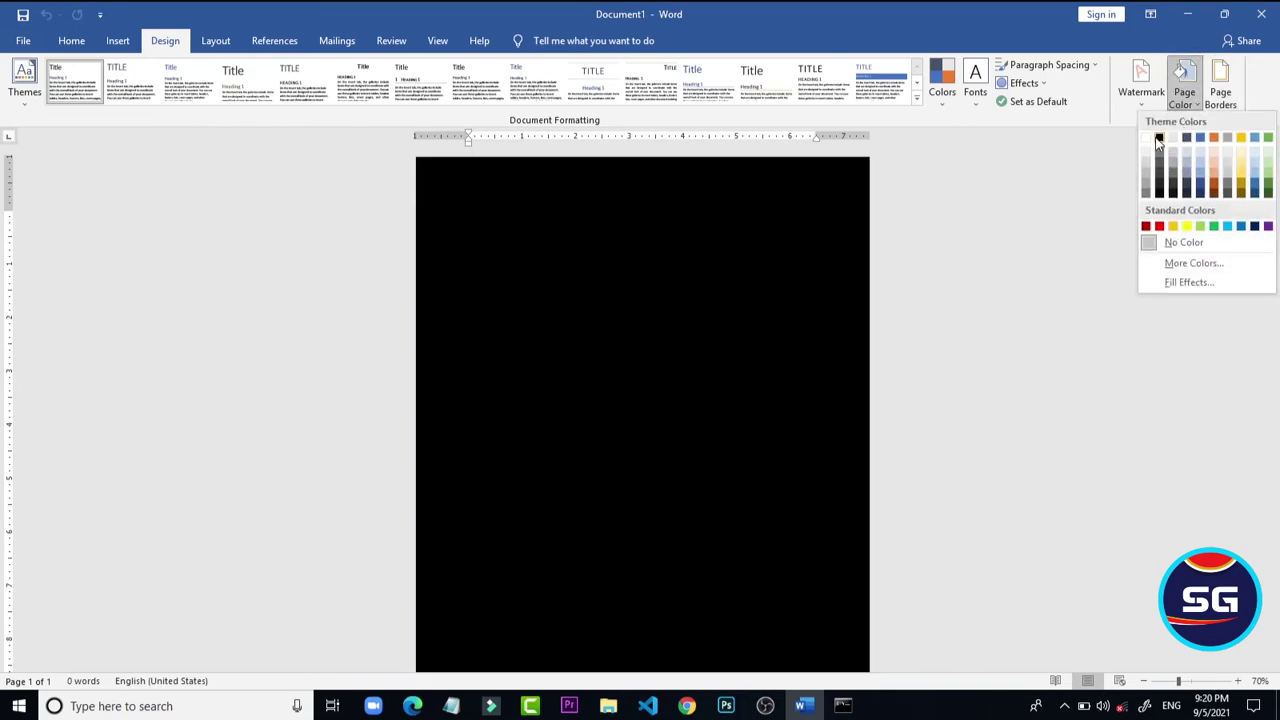
{"action": "left_click", "coordinate": [1172, 191]}
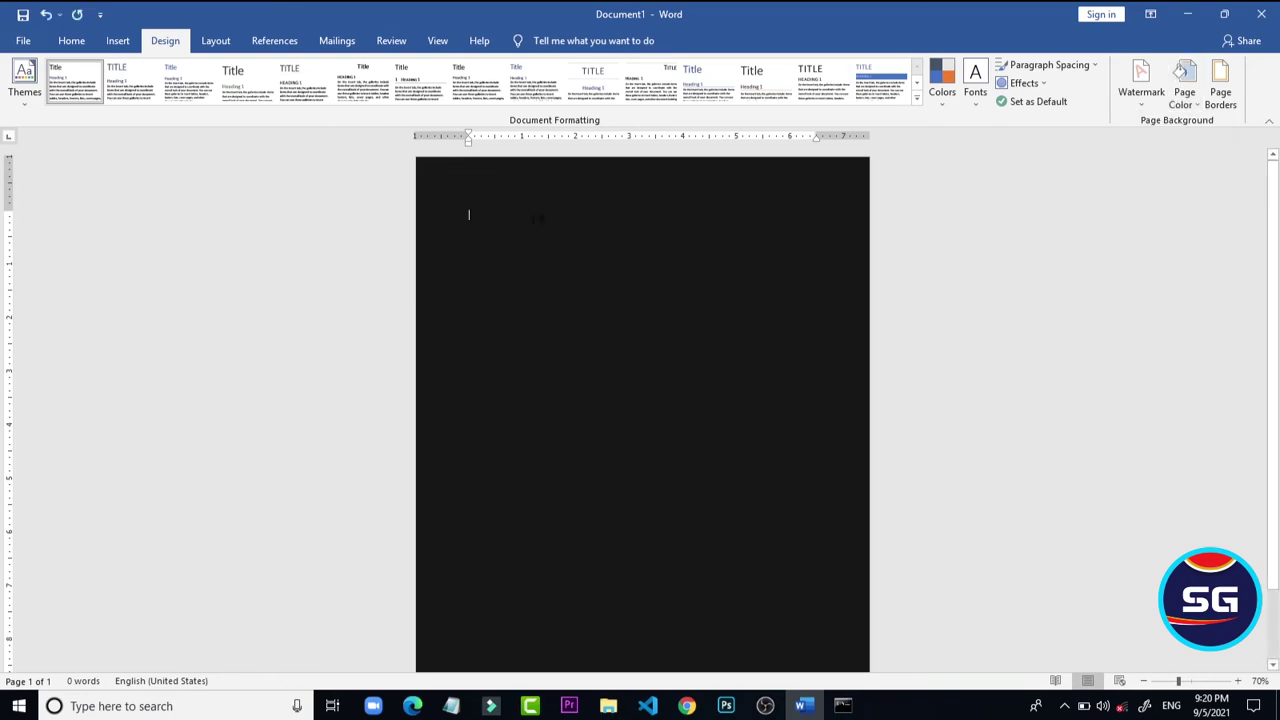
- Try out the dark page with the test text "ncgdfdfgdfg" and delete that text
{"action": "type", "text": "ncgdfdfgdfg"}
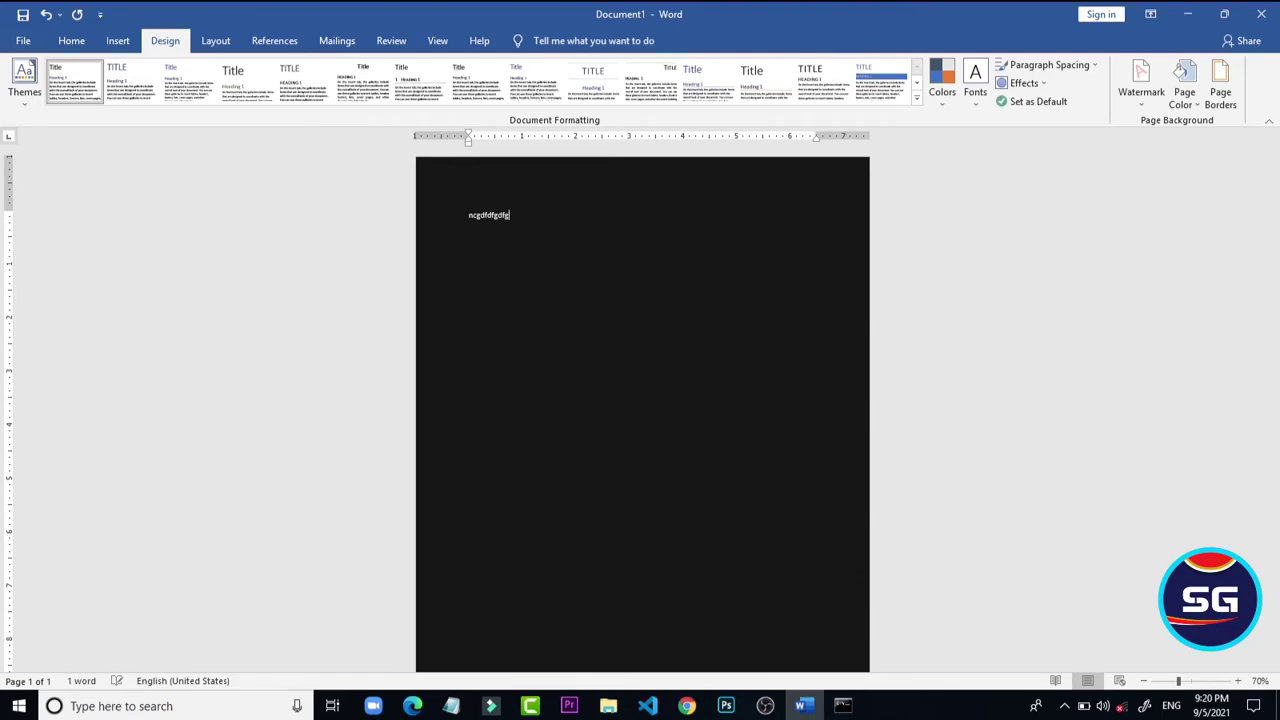
{"action": "key", "text": "BackSpace"}
{"action": "key", "text": "BackSpace"}
{"action": "key", "text": "BackSpace"}
{"action": "key", "text": "BackSpace"}
{"action": "key", "text": "BackSpace"}
{"action": "key", "text": "BackSpace"}
{"action": "key", "text": "BackSpace"}
{"action": "key", "text": "BackSpace"}
{"action": "key", "text": "BackSpace"}
{"action": "key", "text": "BackSpace"}
{"action": "key", "text": "BackSpace"}
- Fill the document with sample paragraphs using the formula =rand(22,2)
{"action": "type", "text": "=rand(22,2)"}
{"action": "key", "text": "Return"}
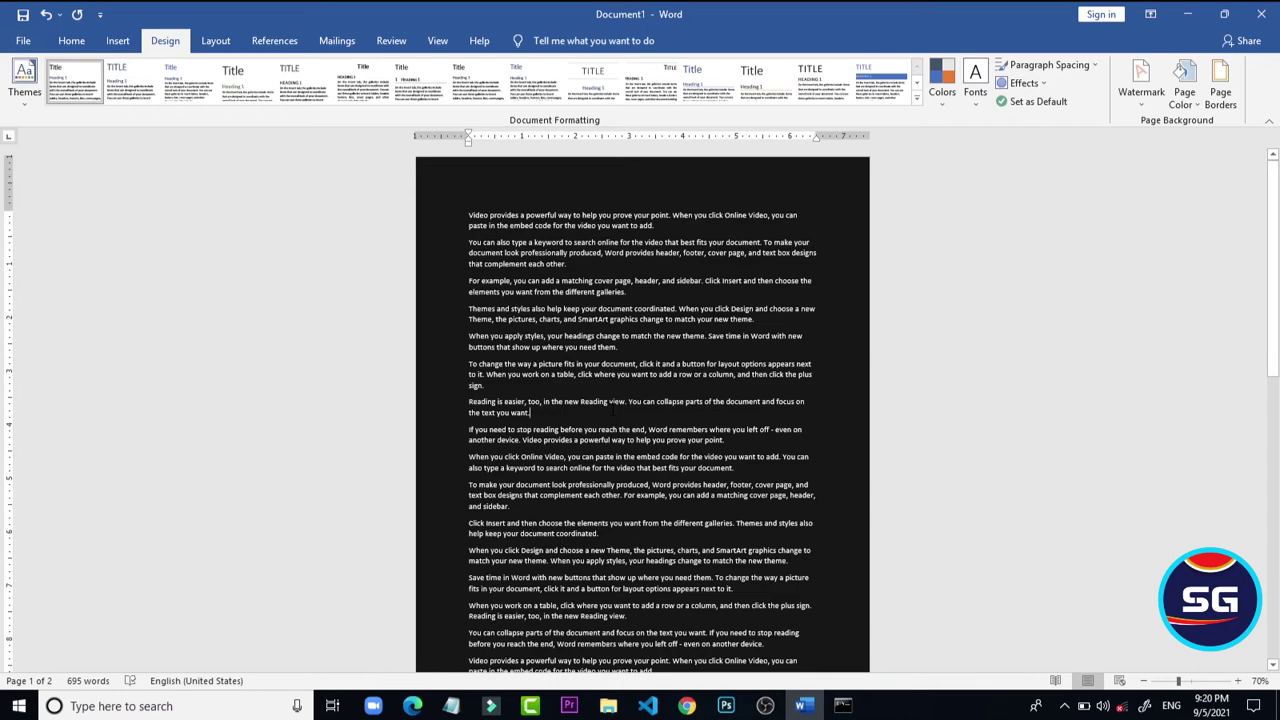
- Check in the print preview how the pages with the dark page color would print, and return to the document
{"action": "key", "text": "ctrl+p"}
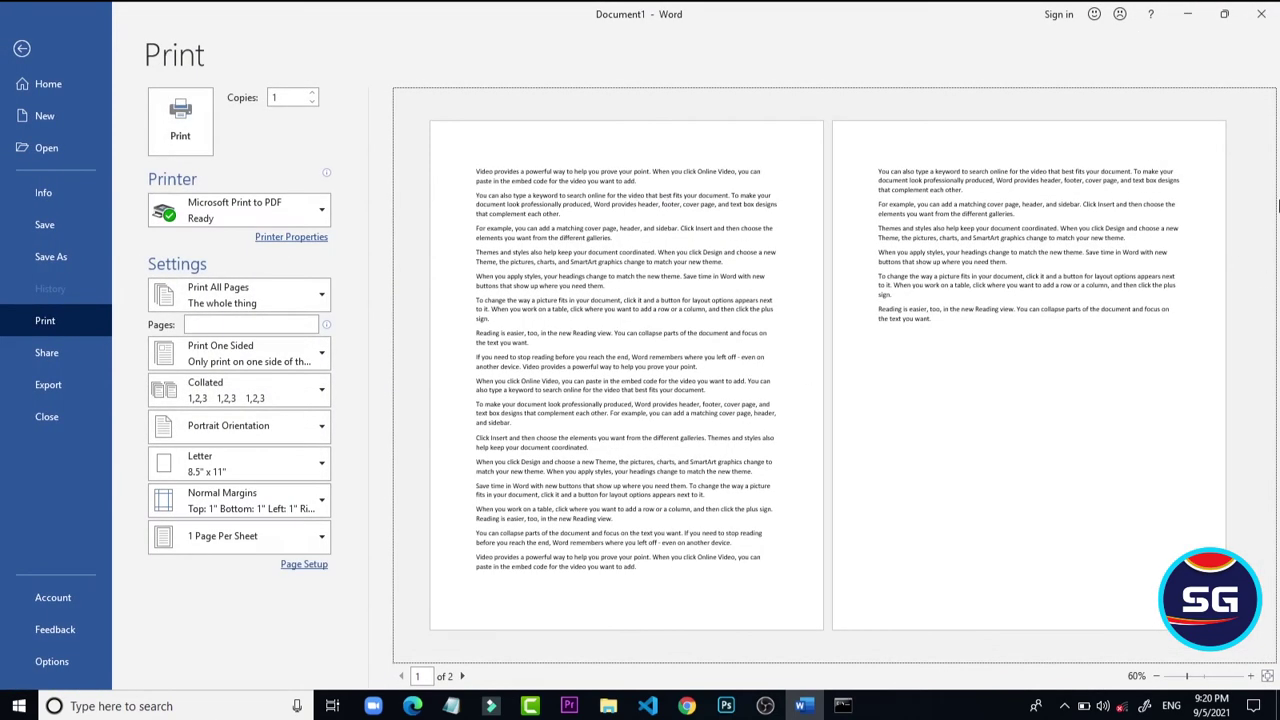
{"action": "left_click", "coordinate": [1279, 367]}
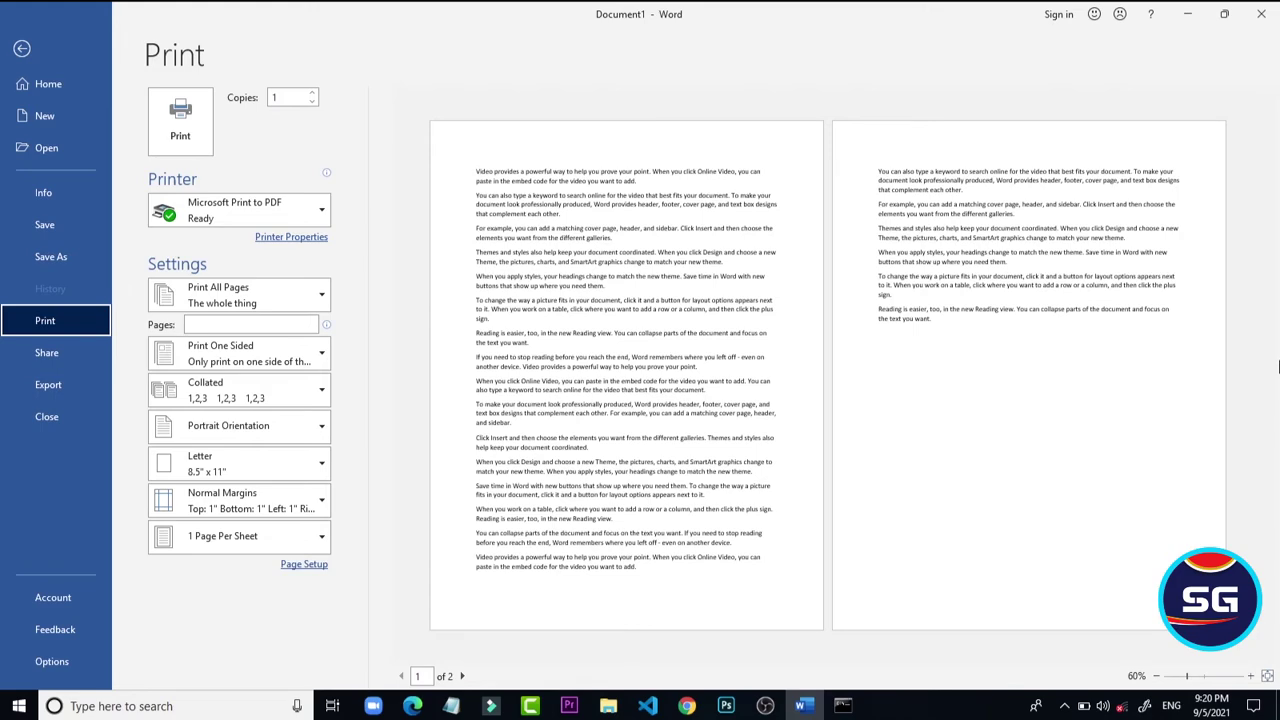
{"action": "left_click", "coordinate": [21, 48]}
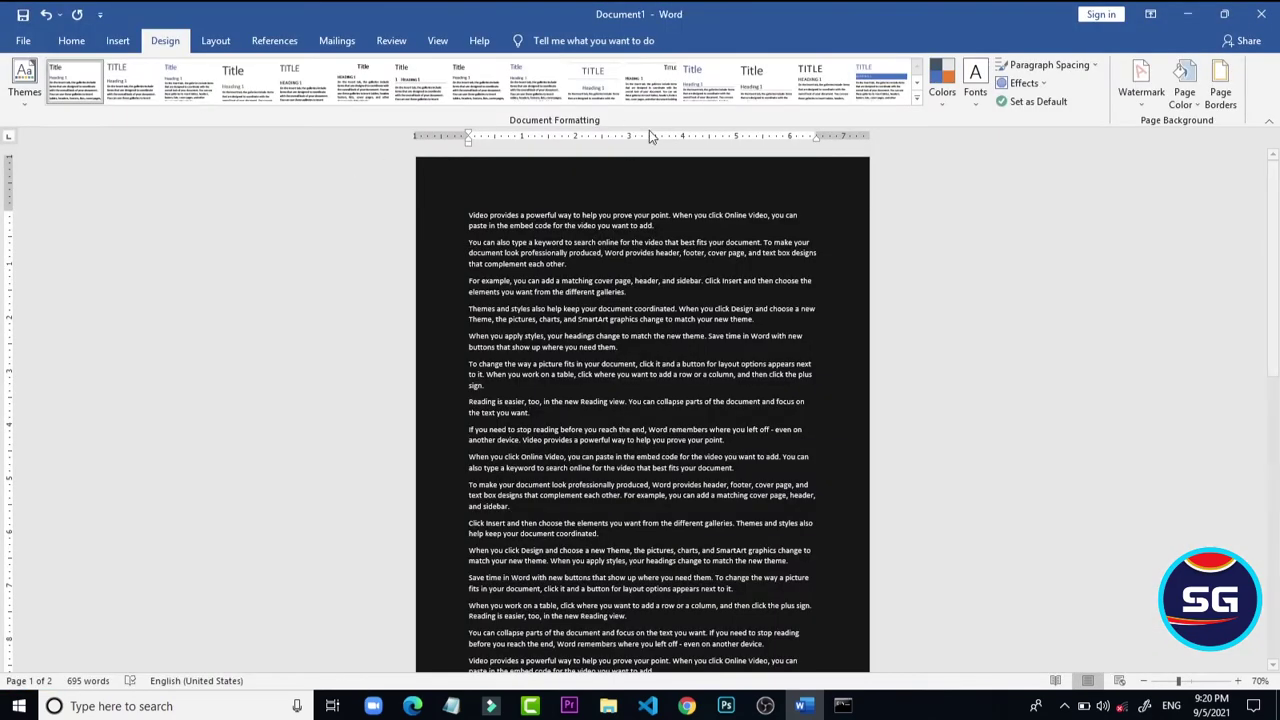
- Remove the dark page color from the document by choosing No Color
{"action": "left_click_drag", "start_coordinate": [1276, 200], "coordinate": [1100, 228]}
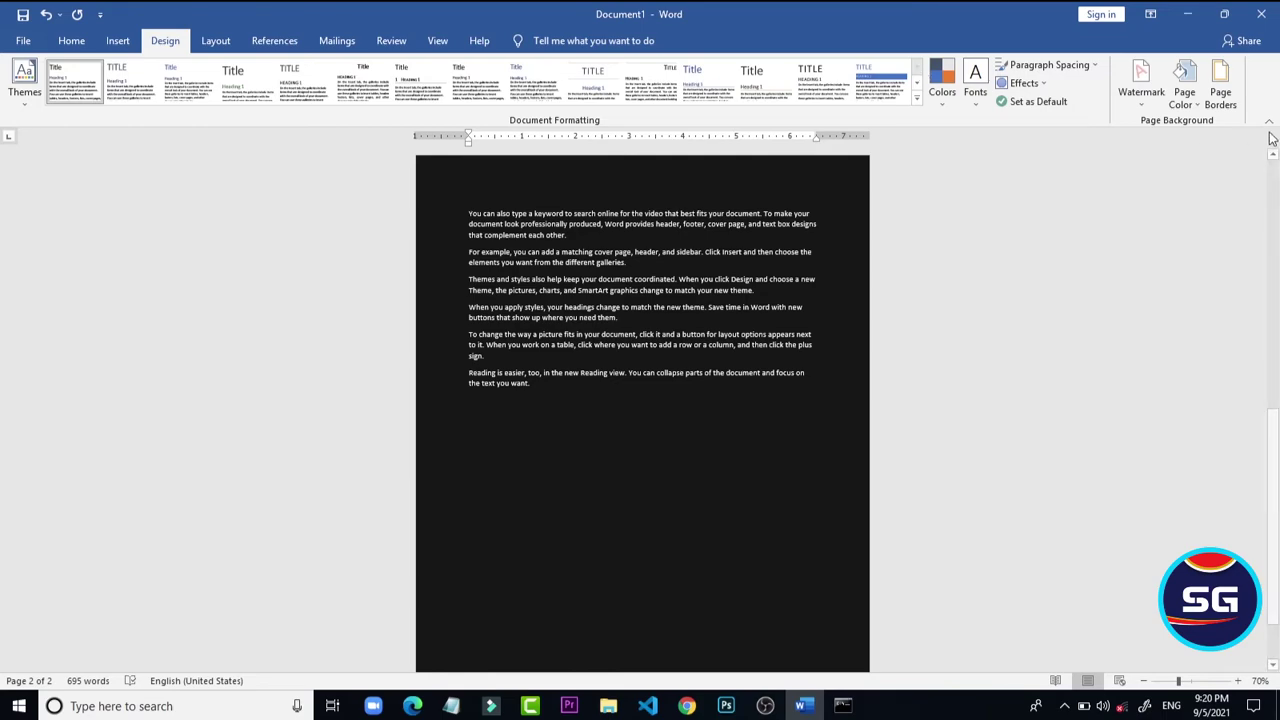
{"action": "left_click", "coordinate": [1188, 104]}
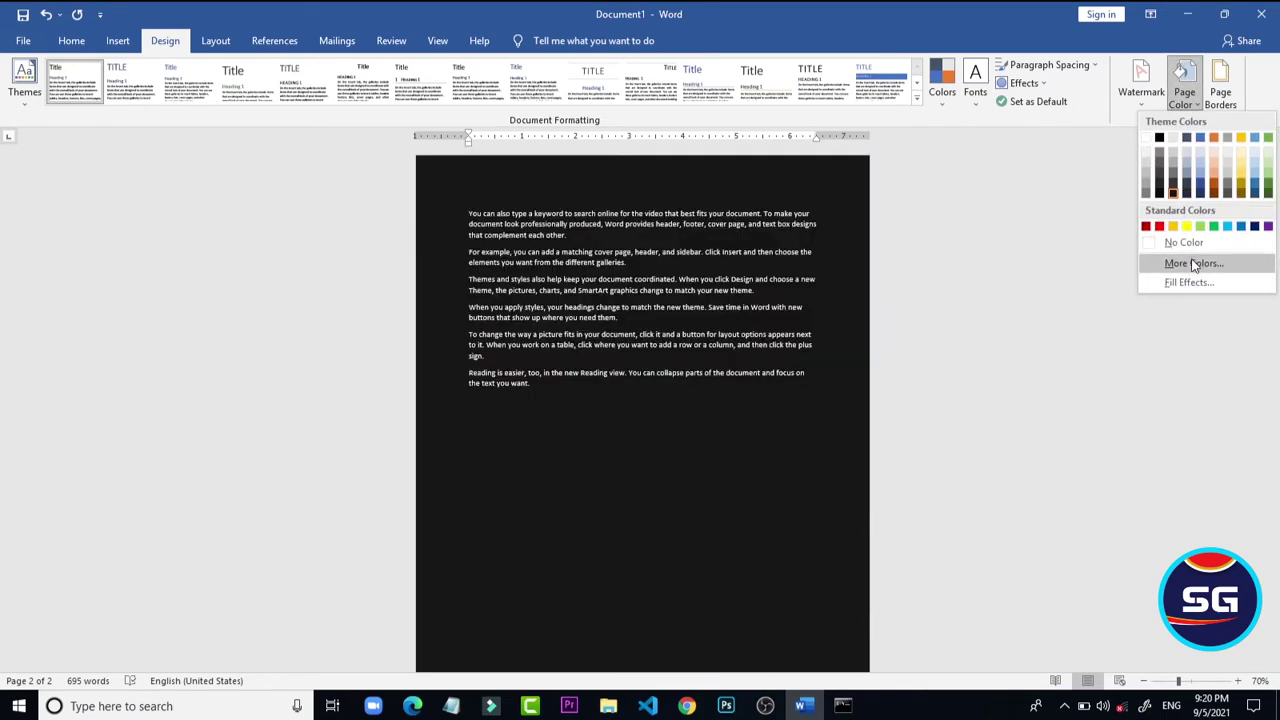
{"action": "left_click", "coordinate": [1186, 242]}
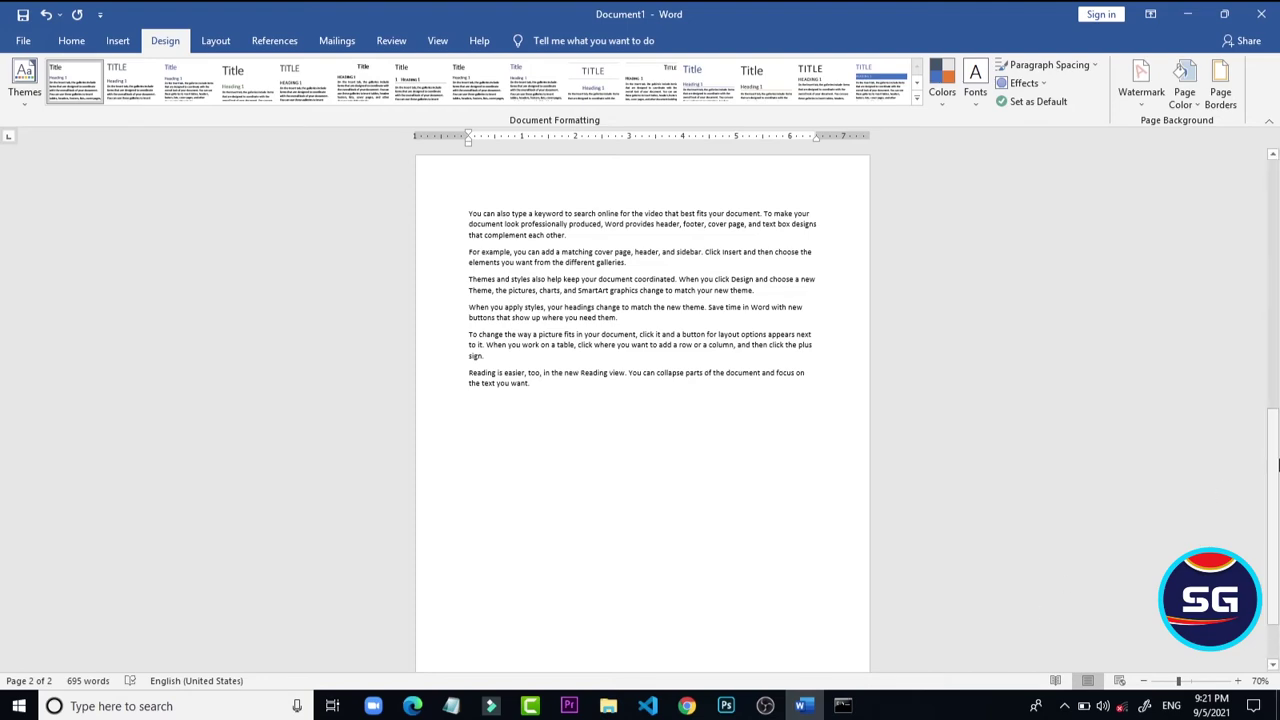
- Apply a Box border to the paragraph beginning "Reading is easier, too" on the first page
{"action": "left_click_drag", "start_coordinate": [1276, 516], "coordinate": [1274, 200]}
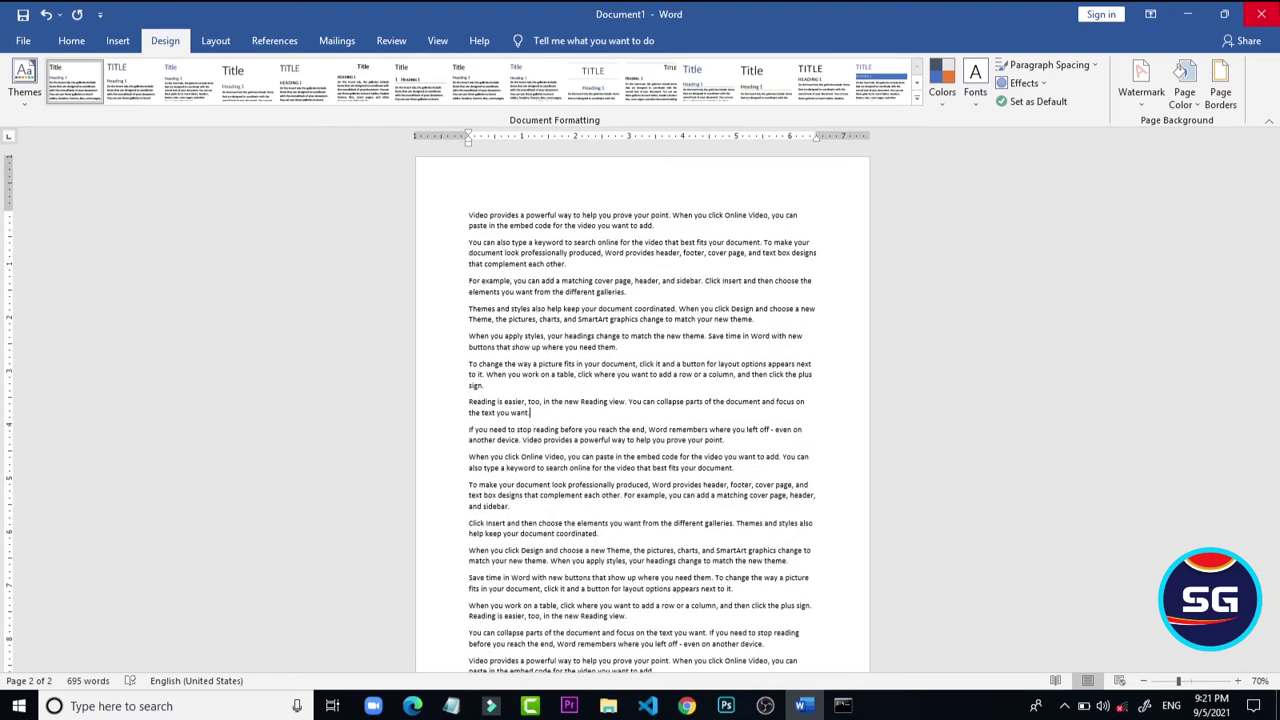
{"action": "left_click", "coordinate": [1214, 91]}
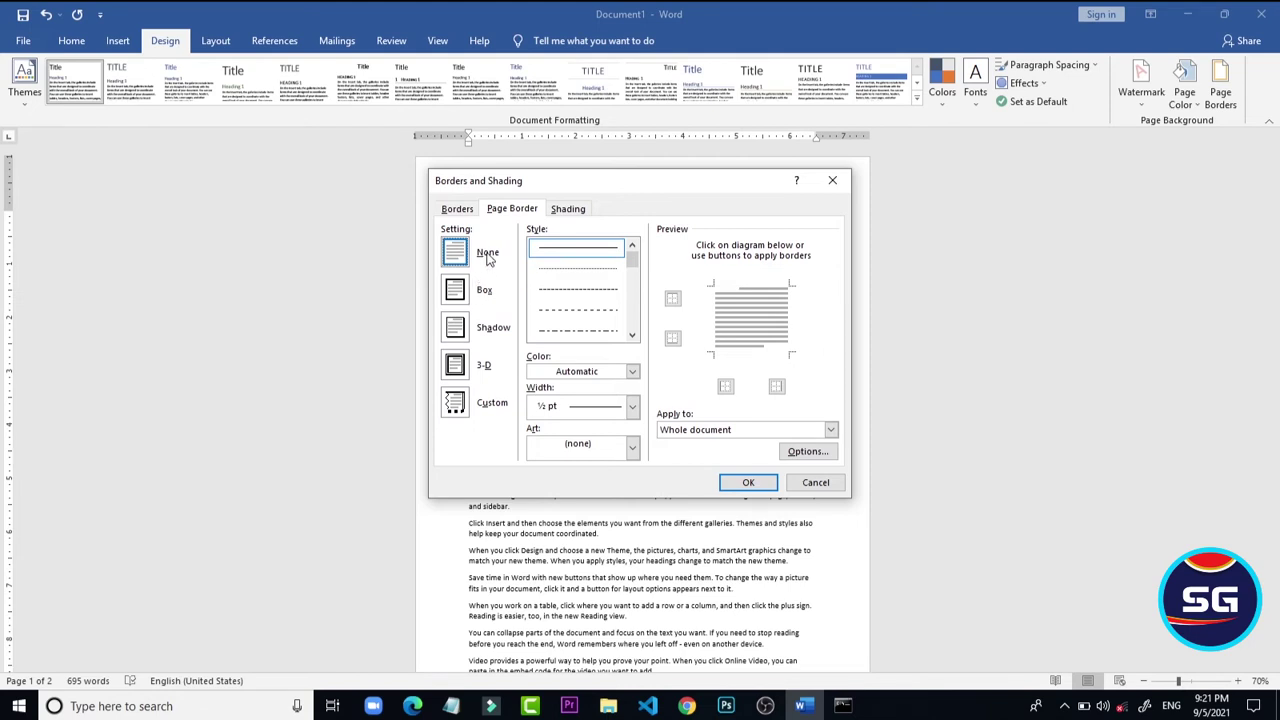
{"action": "left_click", "coordinate": [456, 209]}
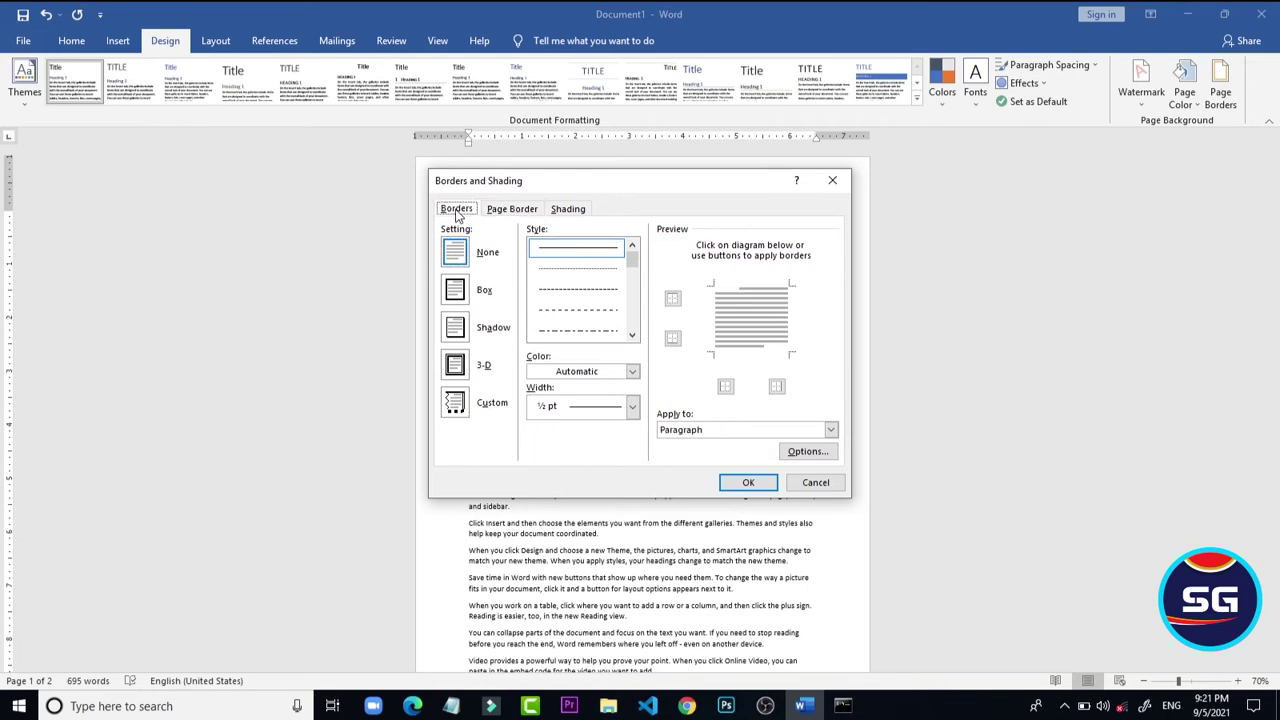
{"action": "left_click", "coordinate": [455, 289]}
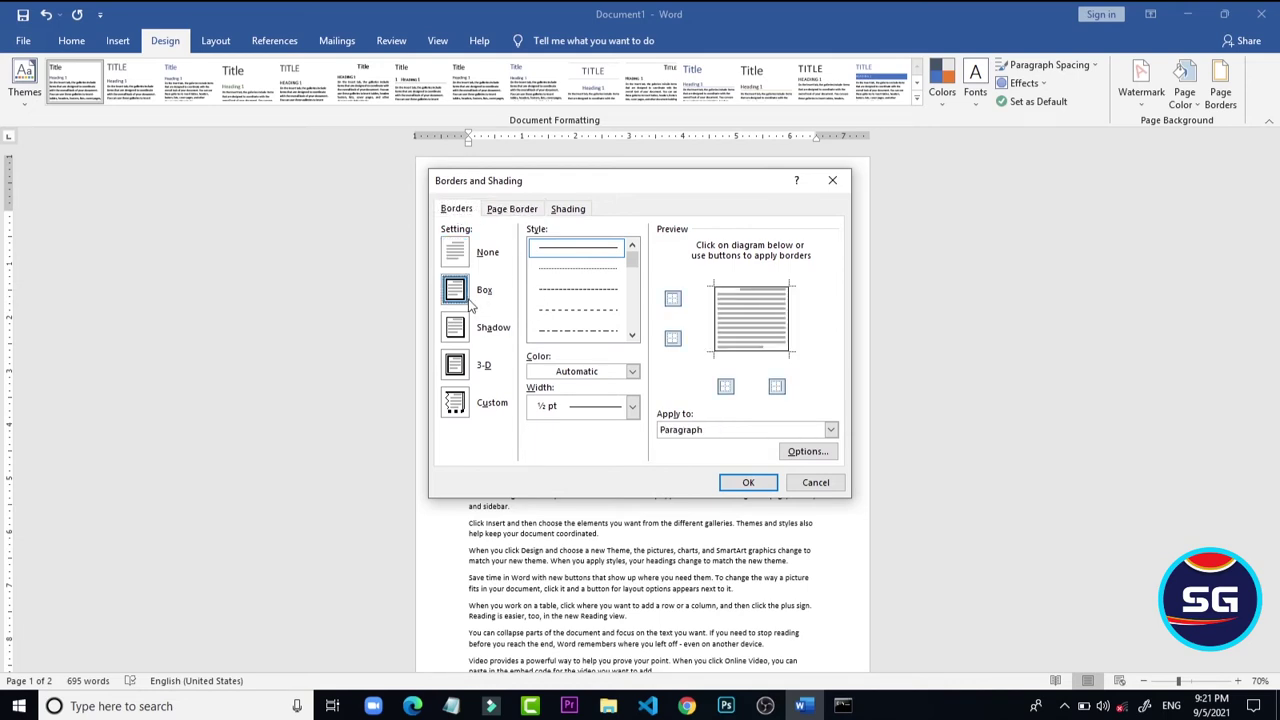
{"action": "left_click", "coordinate": [749, 483]}
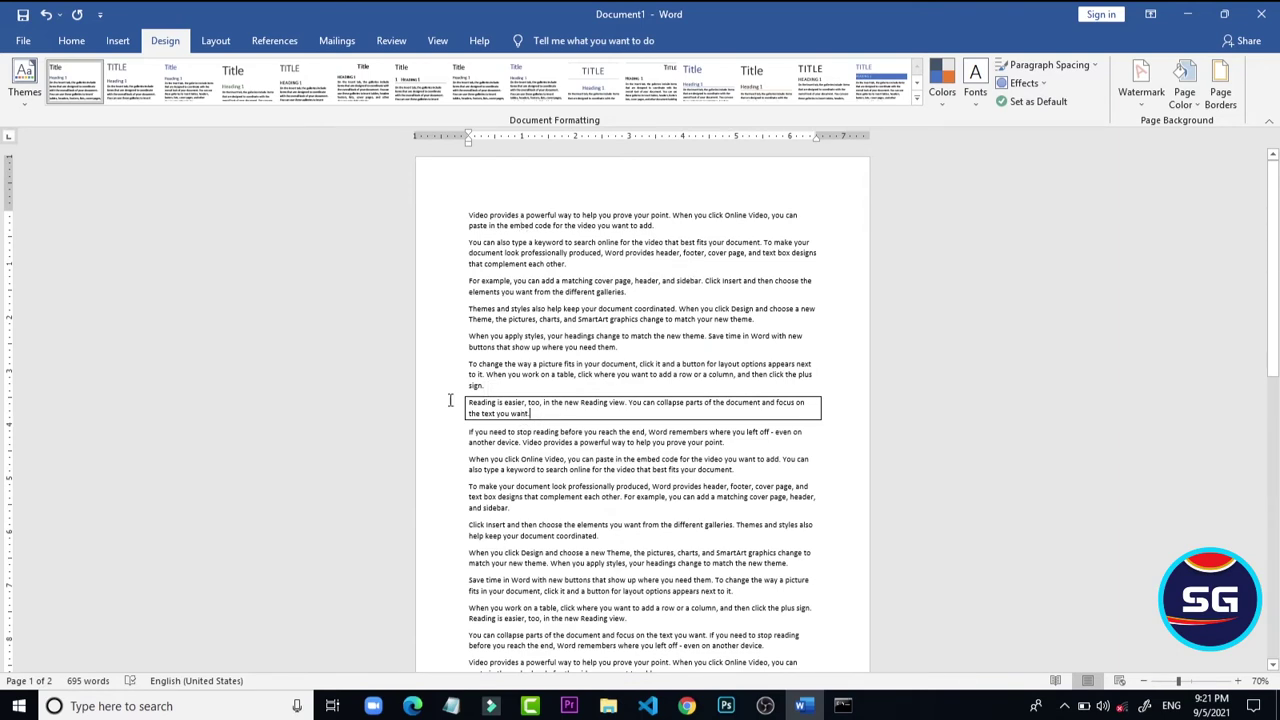
- Select the boxed paragraph beginning "Reading is easier, too" and set its paragraph border to None
{"action": "mouse_move", "coordinate": [451, 400]}
{"action": "left_mouse_down"}
{"action": "mouse_move", "coordinate": [420, 384]}
{"action": "mouse_move", "coordinate": [450, 408]}
{"action": "left_mouse_up"}
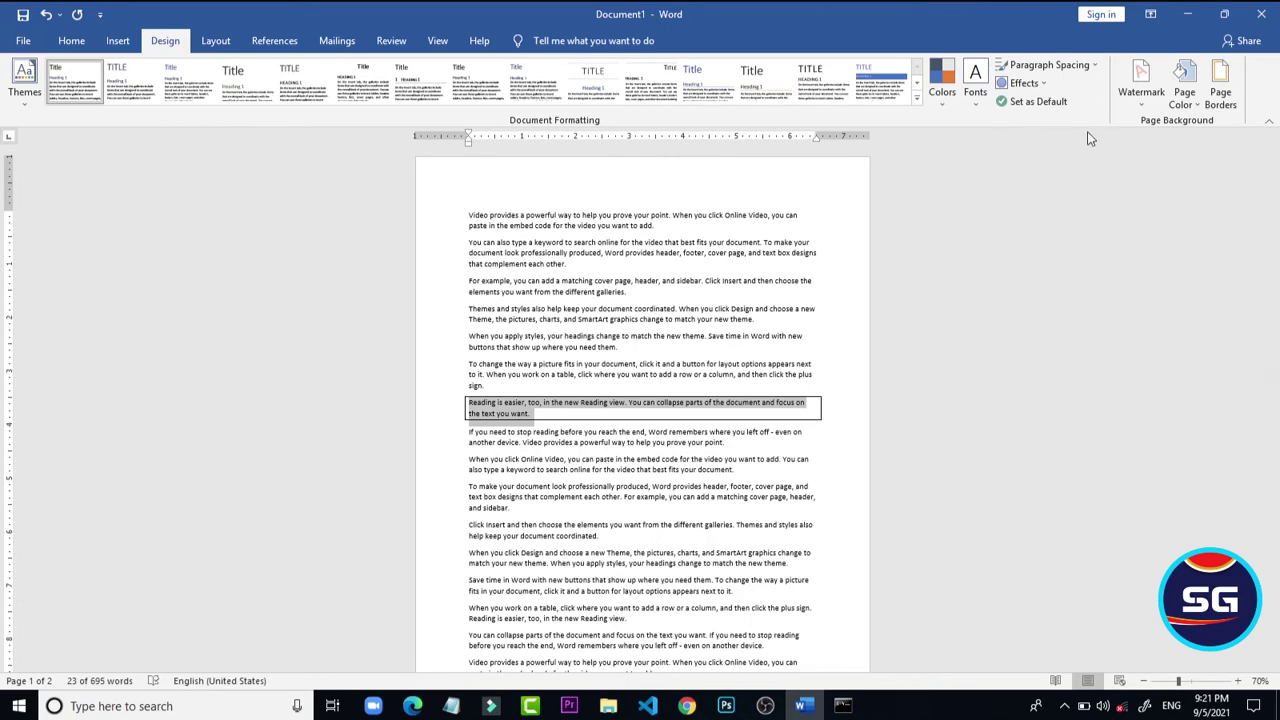
{"action": "left_click", "coordinate": [1186, 104]}
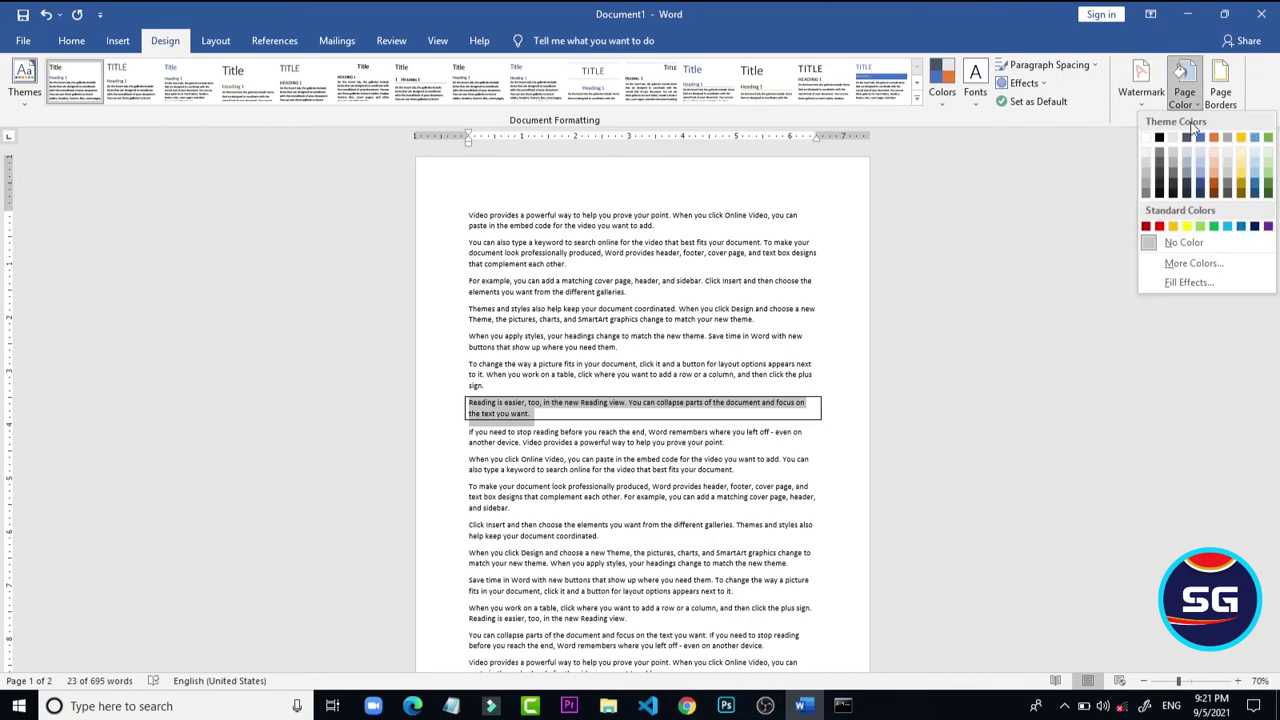
{"action": "left_click", "coordinate": [1226, 88]}
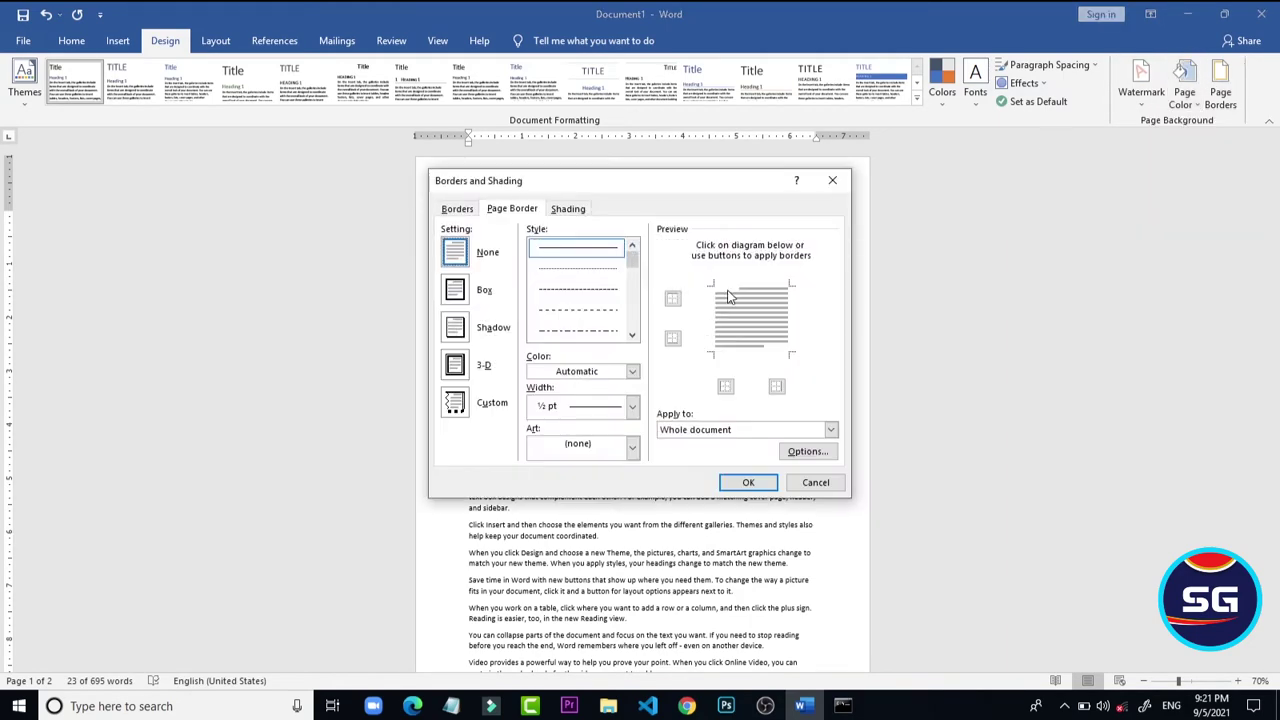
{"action": "left_click", "coordinate": [450, 210]}
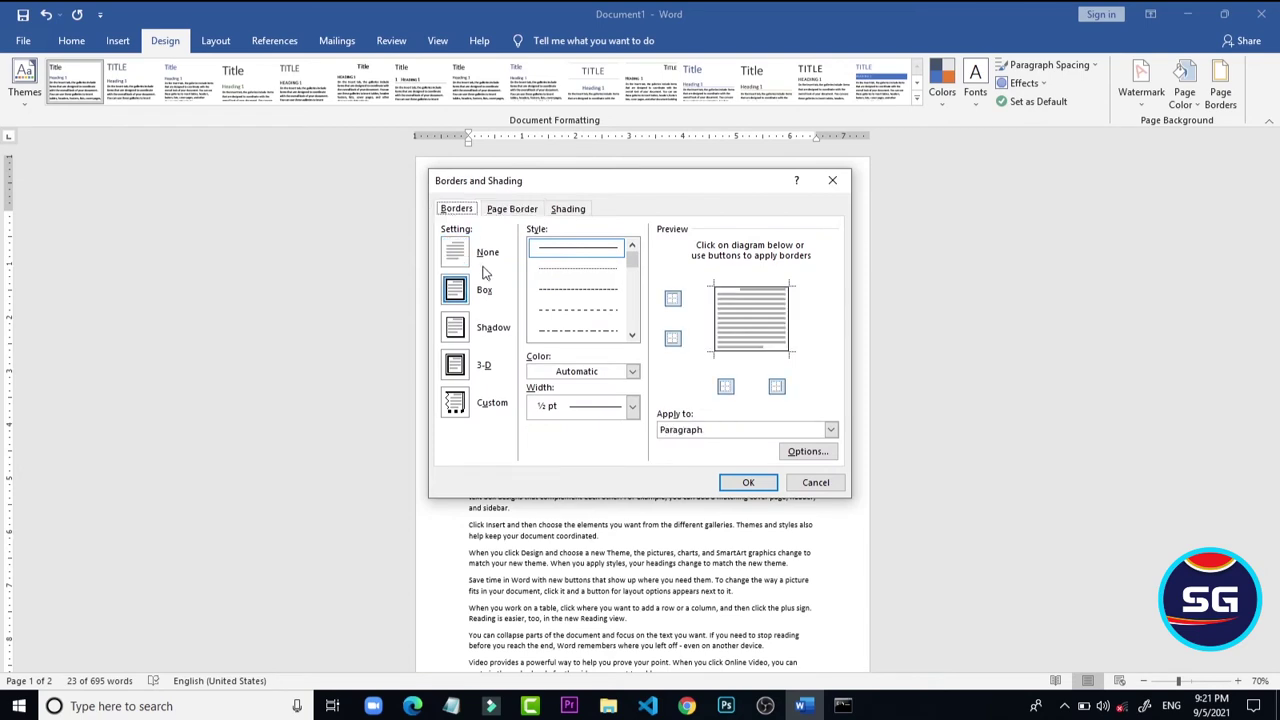
{"action": "left_click", "coordinate": [461, 255]}
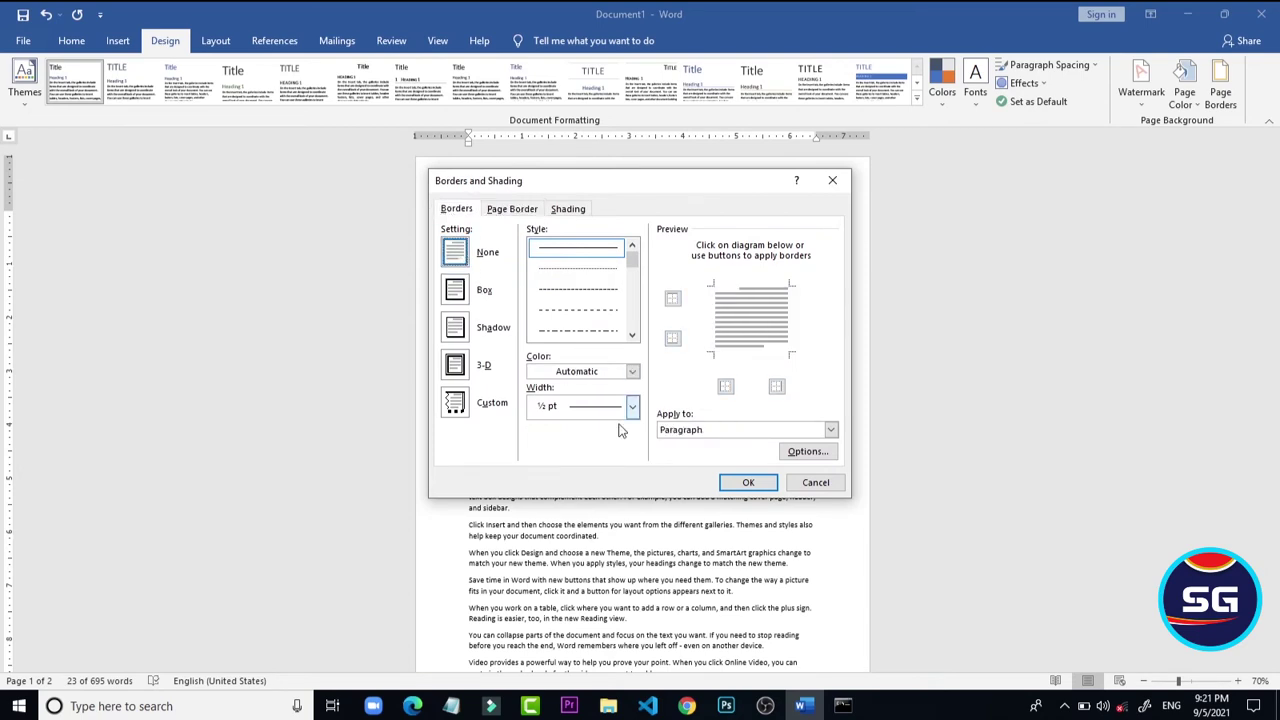
{"action": "left_click", "coordinate": [748, 482]}
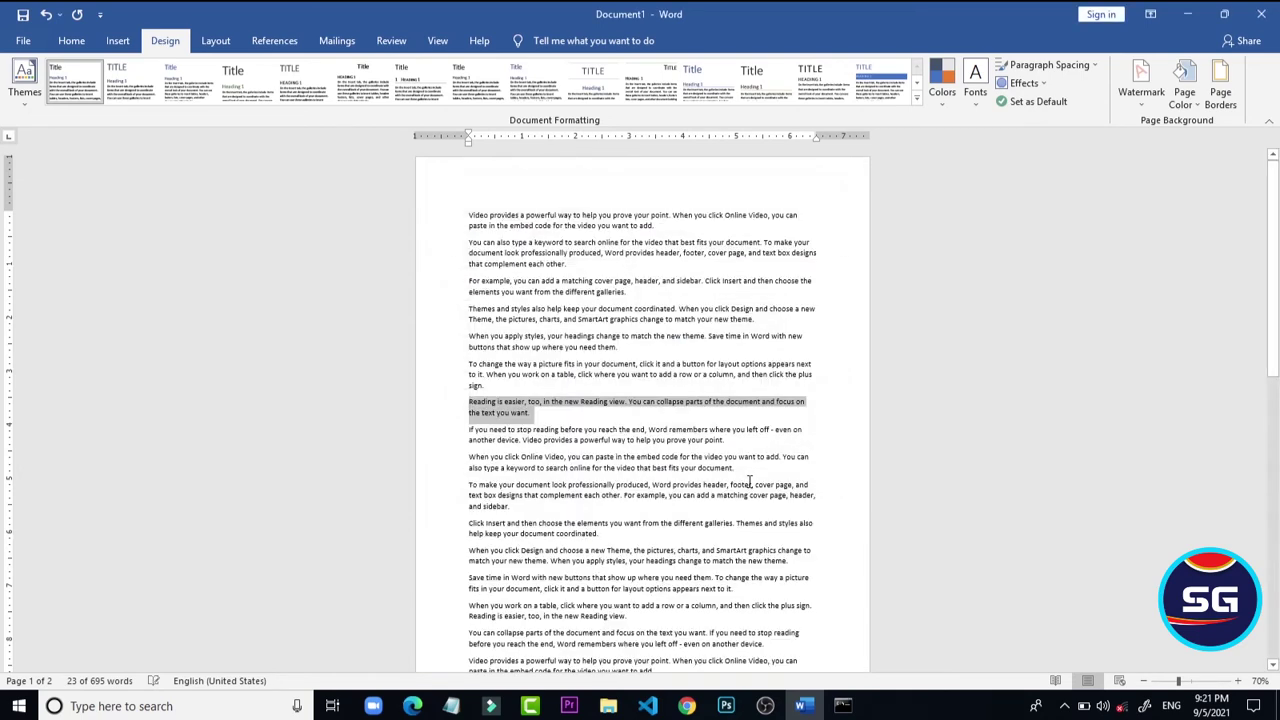
- Preview the red heart art as the page border, and apply a solid ½ pt Box border to the whole document instead
{"action": "left_click", "coordinate": [892, 535]}
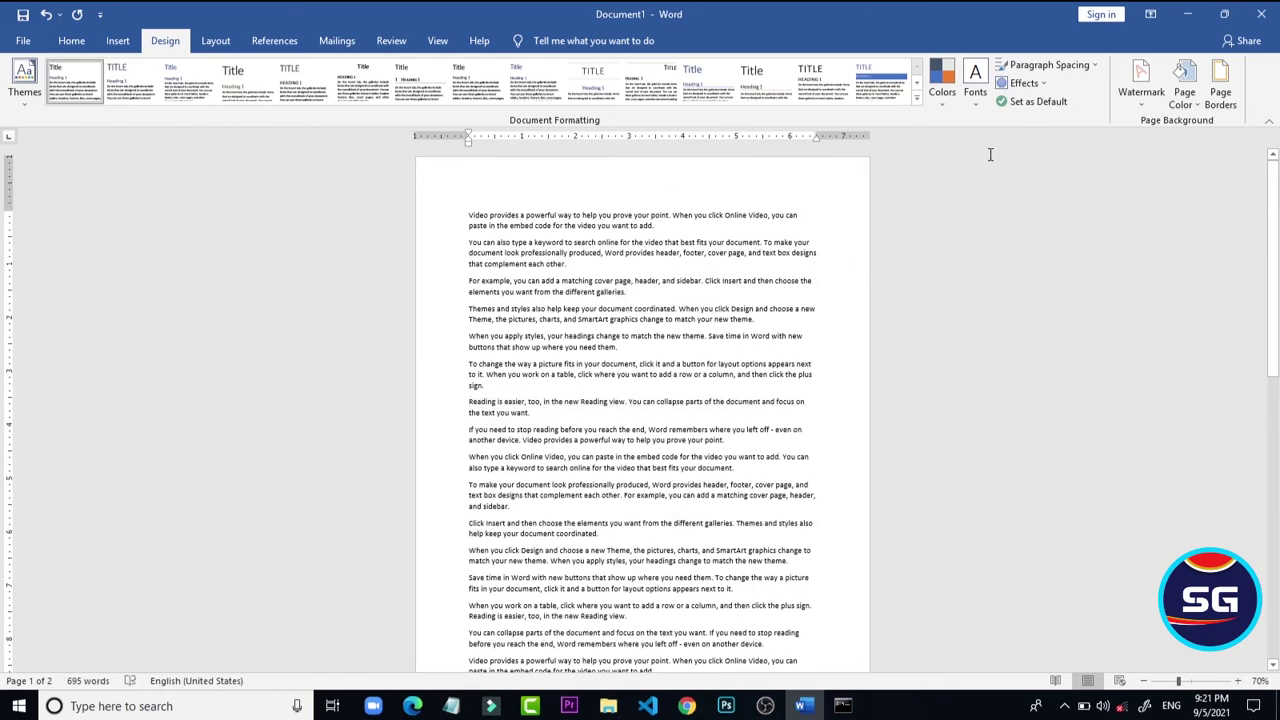
{"action": "left_click", "coordinate": [1214, 100]}
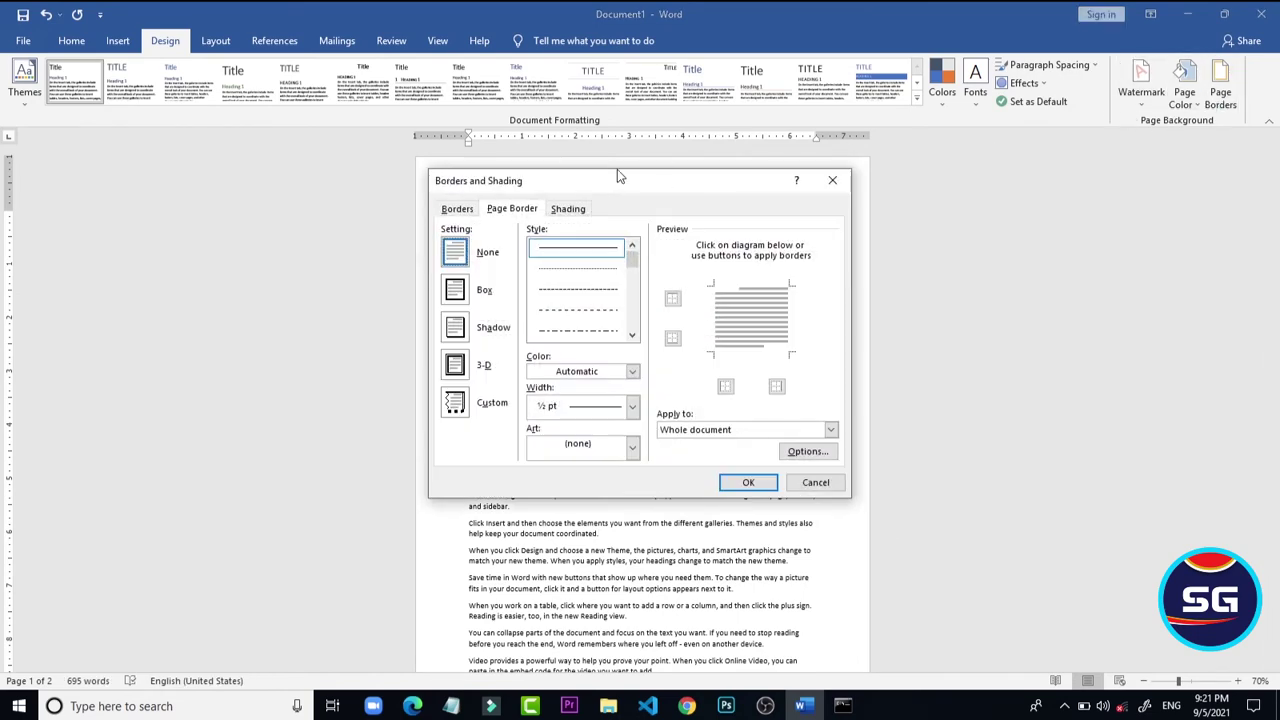
{"action": "left_click", "coordinate": [467, 218]}
{"action": "left_click", "coordinate": [520, 210]}
{"action": "left_click", "coordinate": [633, 448]}
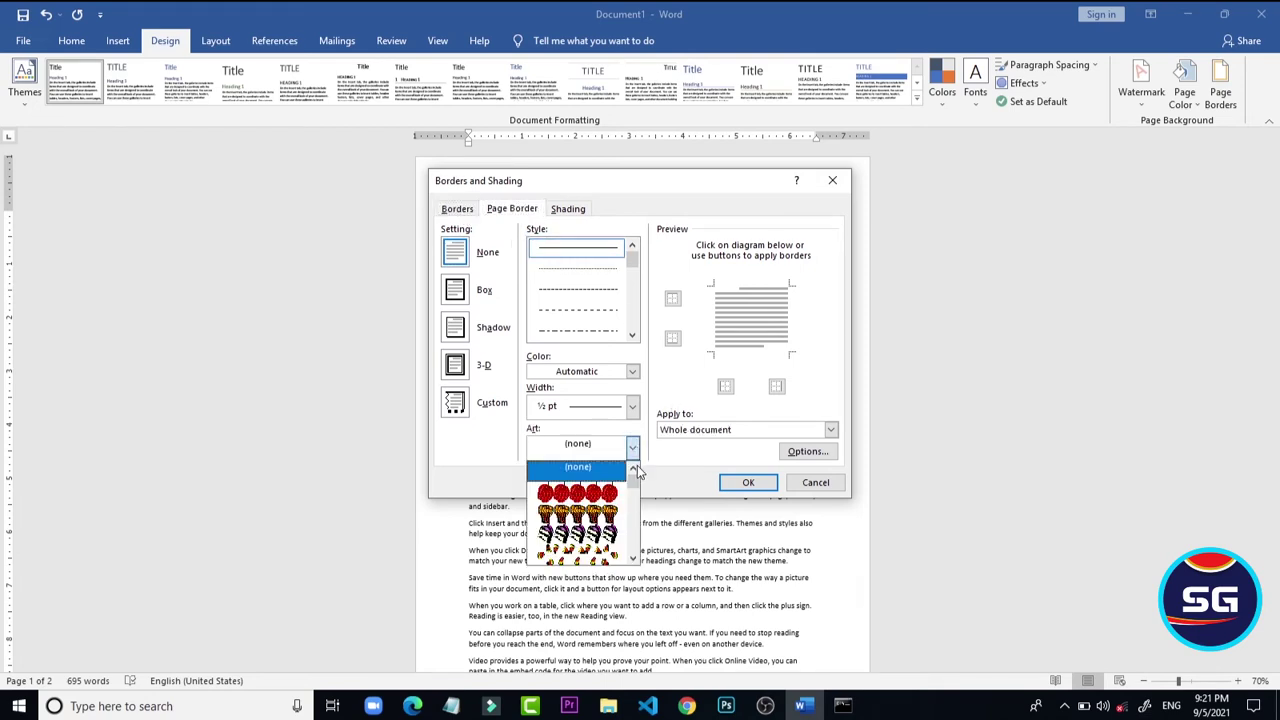
{"action": "left_click", "coordinate": [633, 558]}
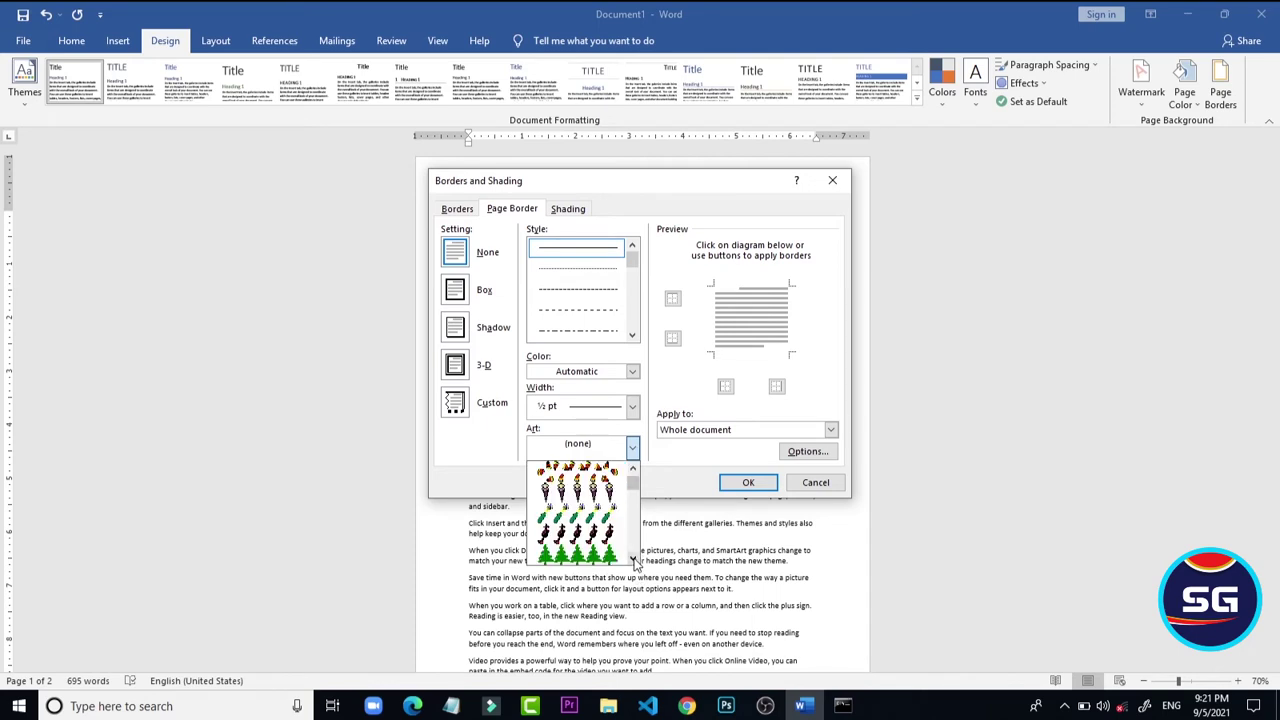
{"action": "left_click", "coordinate": [633, 559]}
{"action": "left_click", "coordinate": [633, 559]}
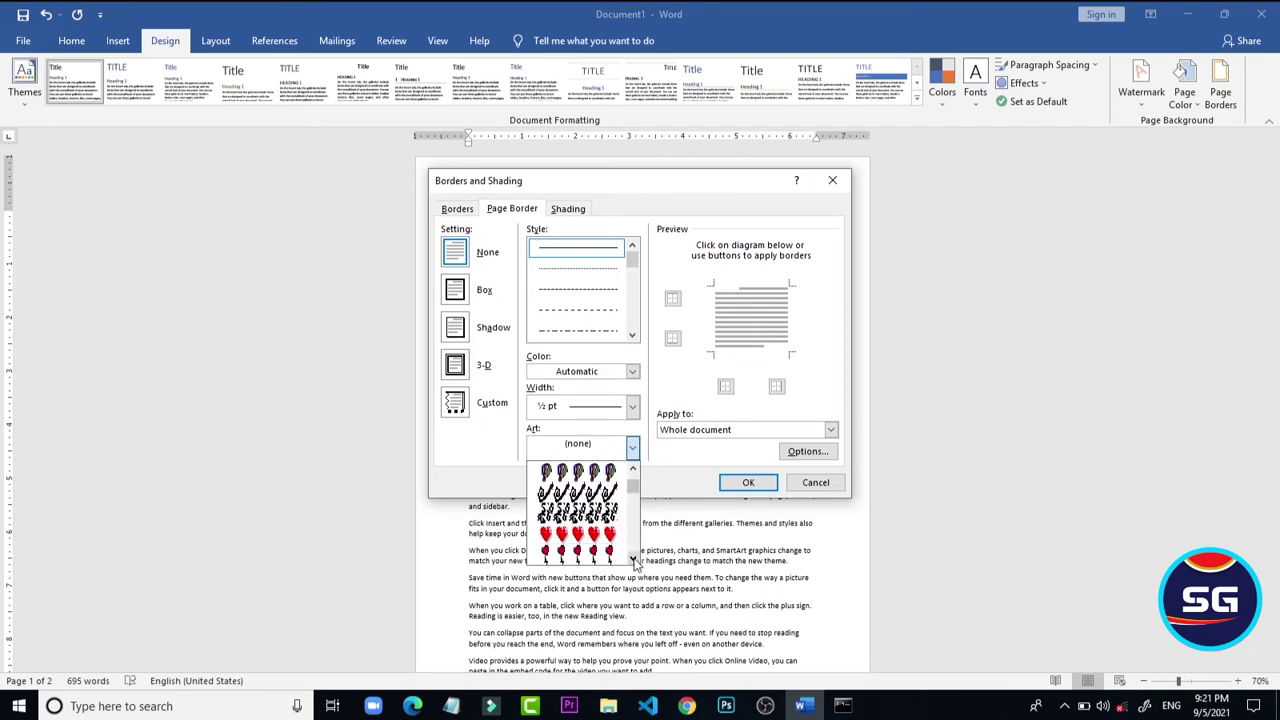
{"action": "left_click", "coordinate": [577, 537]}
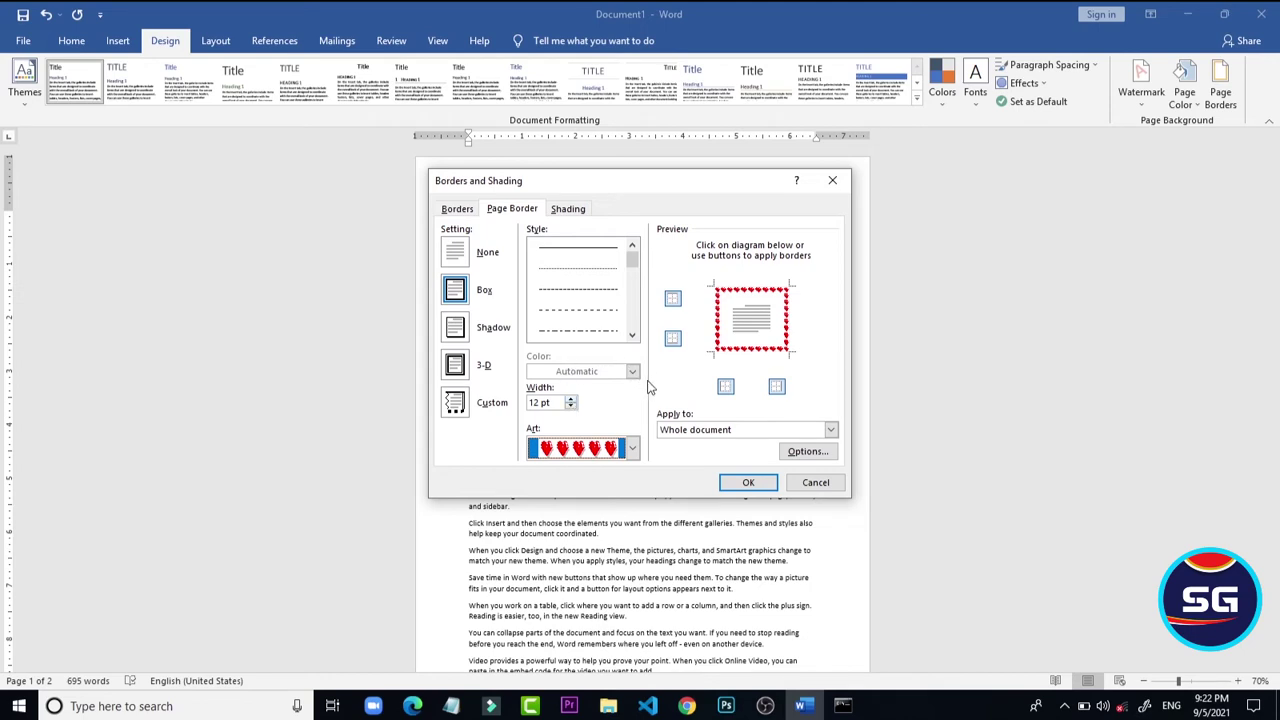
{"action": "left_click", "coordinate": [565, 251]}
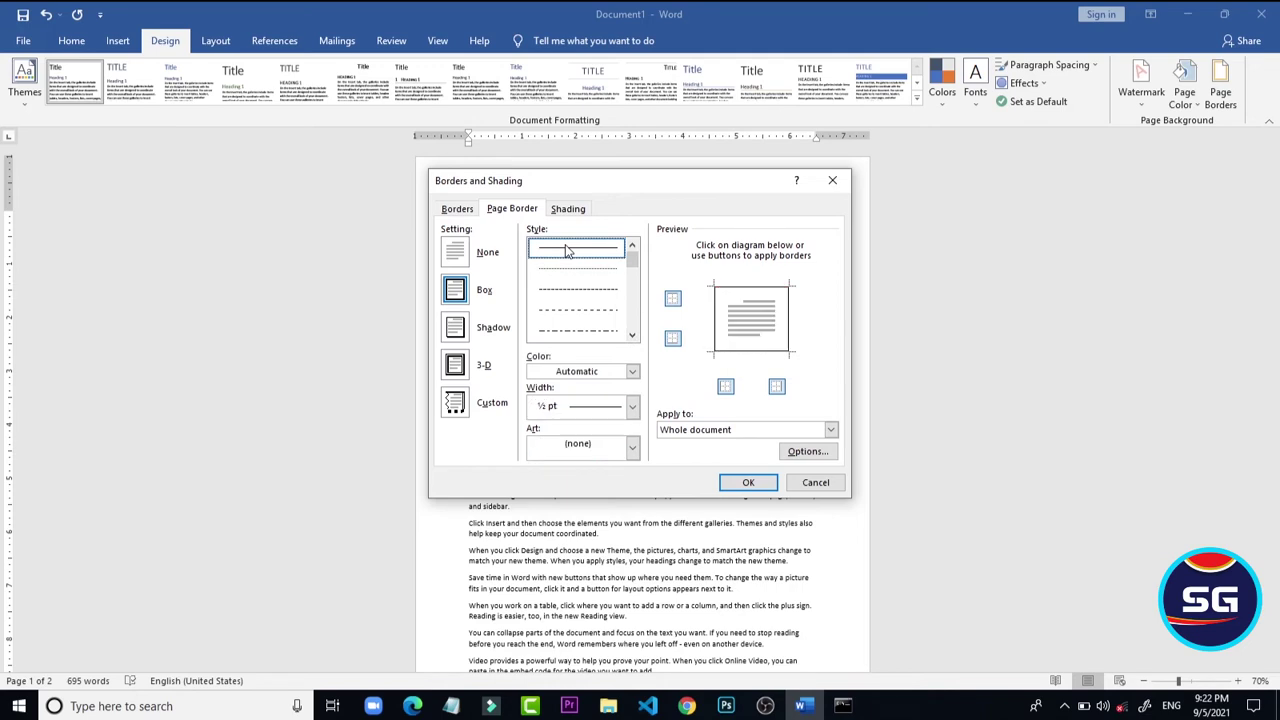
{"action": "left_click", "coordinate": [745, 482]}
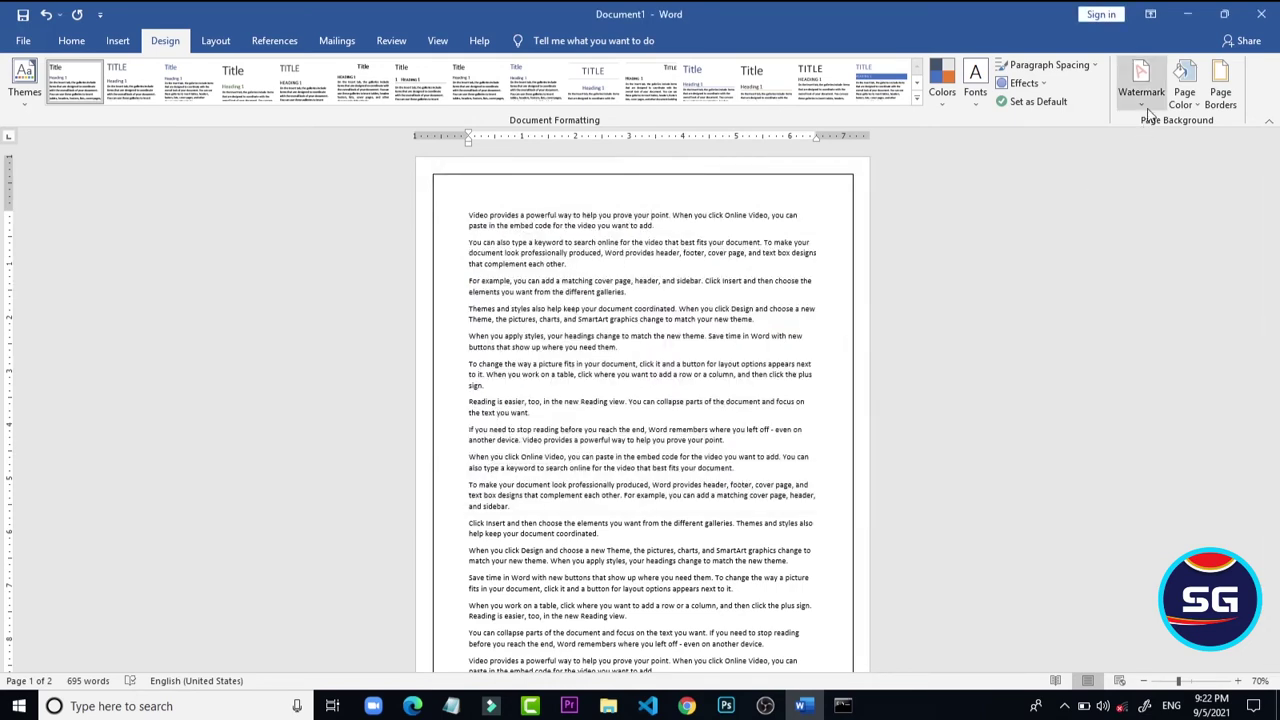
- Change the whole document's page border to the red apple art with a width of 26 pt
{"action": "left_click", "coordinate": [1226, 105]}
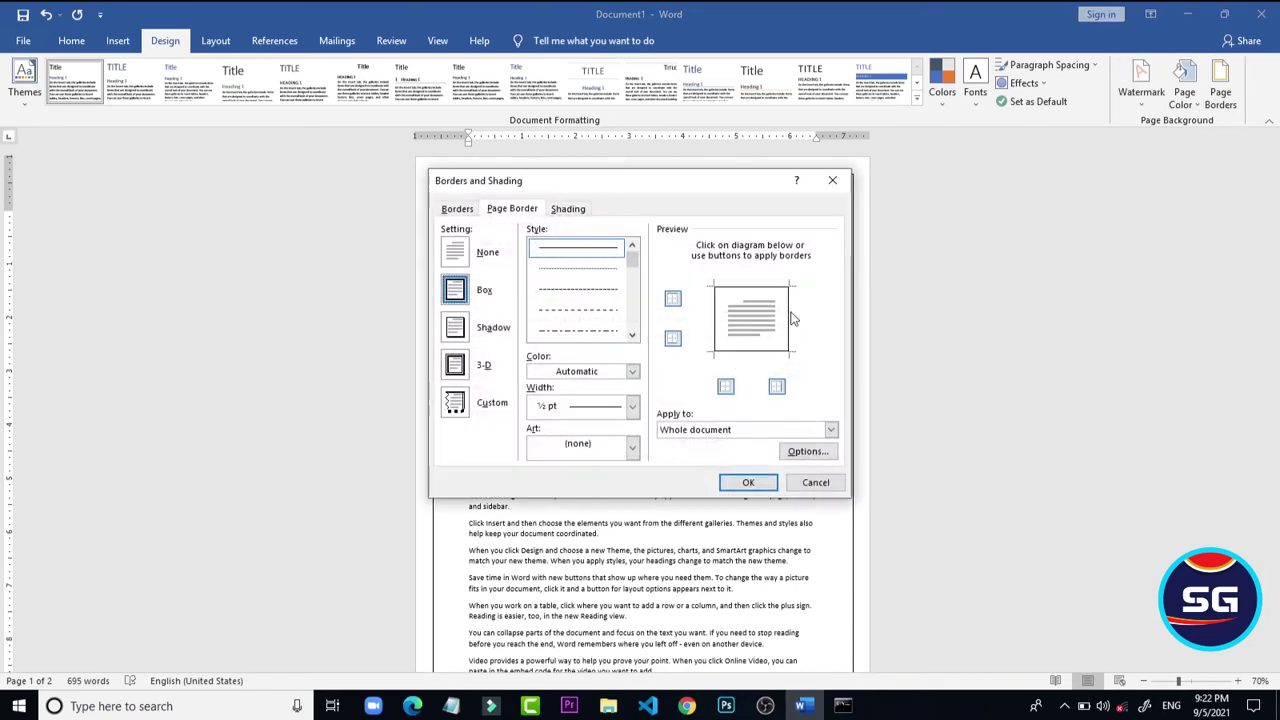
{"action": "left_click", "coordinate": [636, 458]}
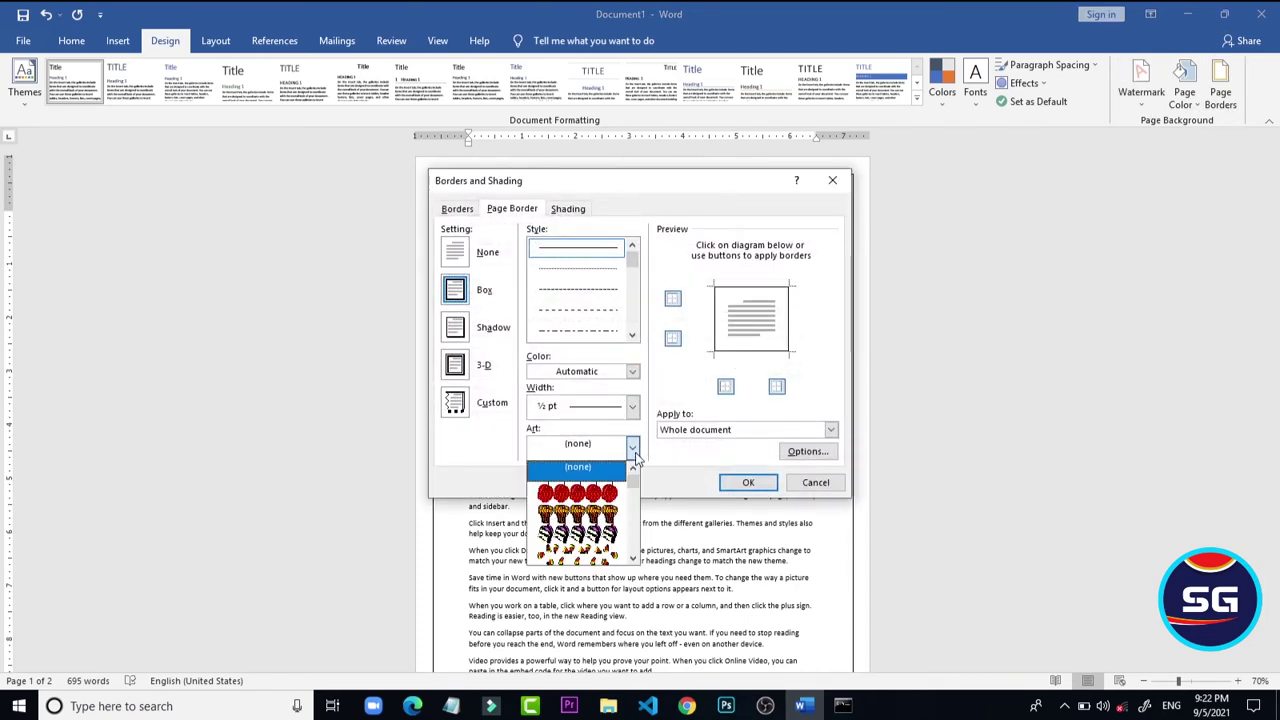
{"action": "left_click", "coordinate": [597, 495]}
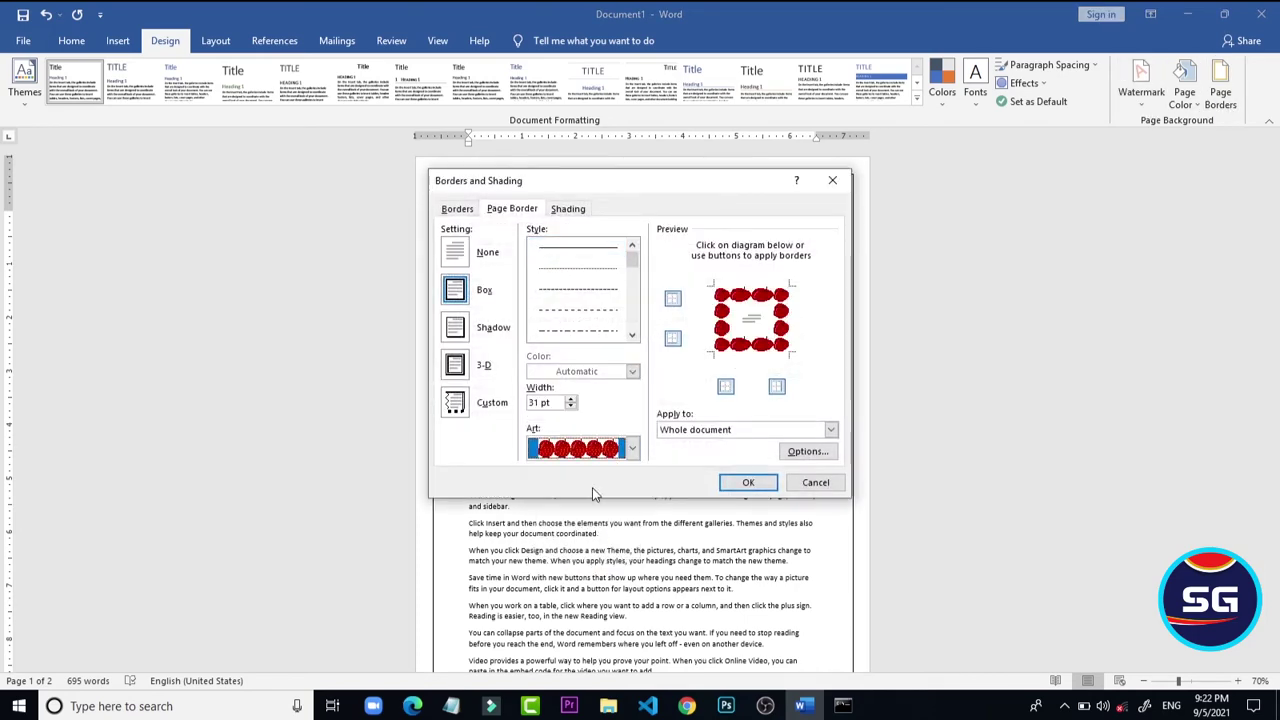
{"action": "left_click", "coordinate": [570, 406]}
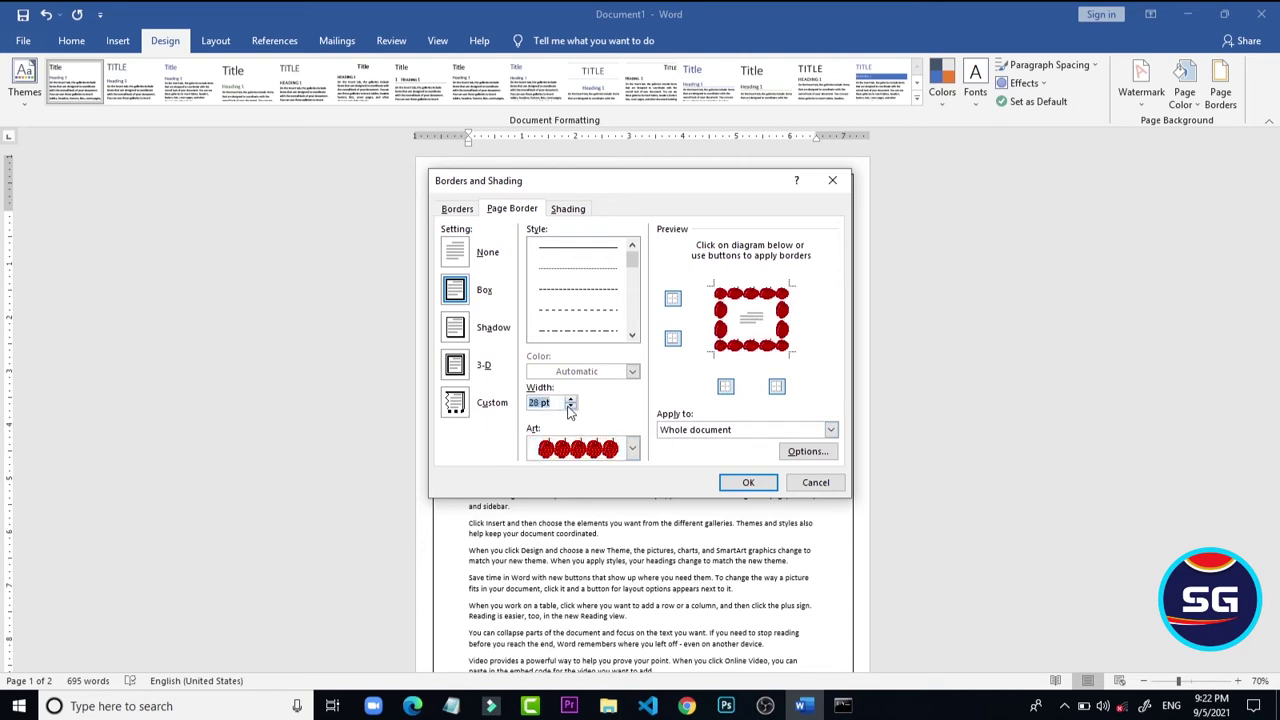
{"action": "left_click", "coordinate": [570, 406]}
{"action": "left_click", "coordinate": [738, 482]}
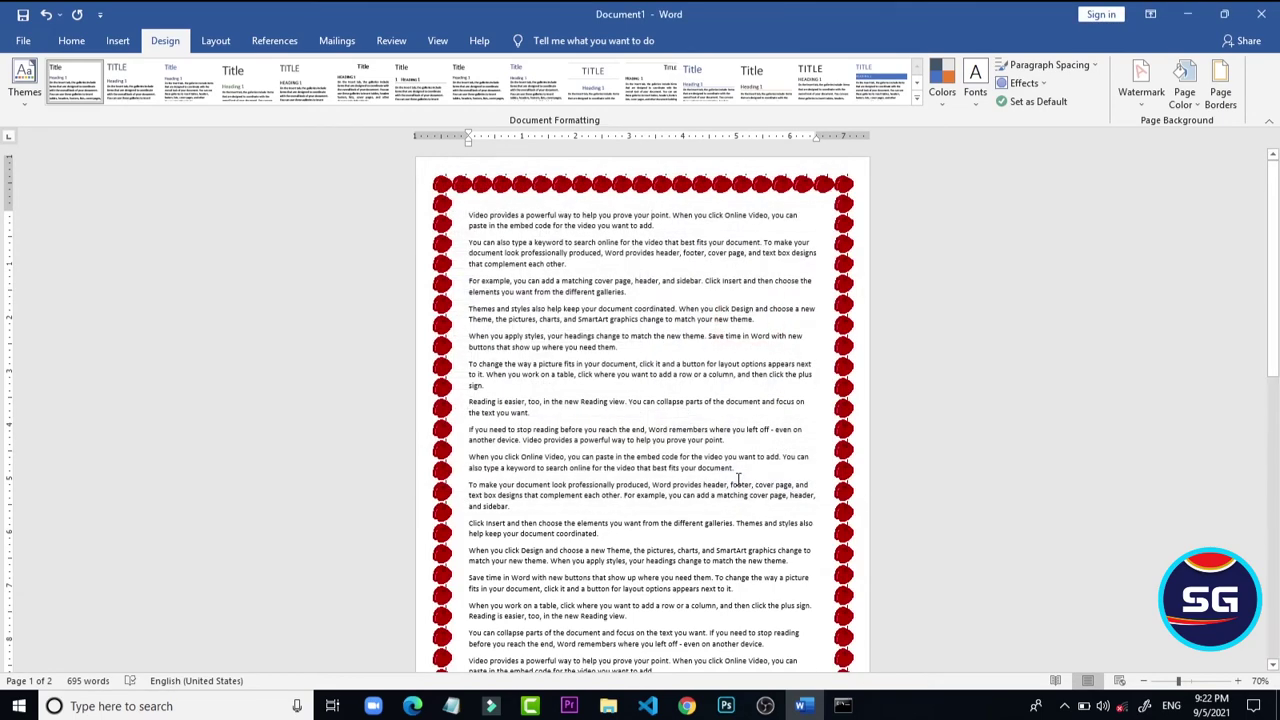
{"action": "left_click_drag", "start_coordinate": [1272, 268], "coordinate": [1134, 300]}
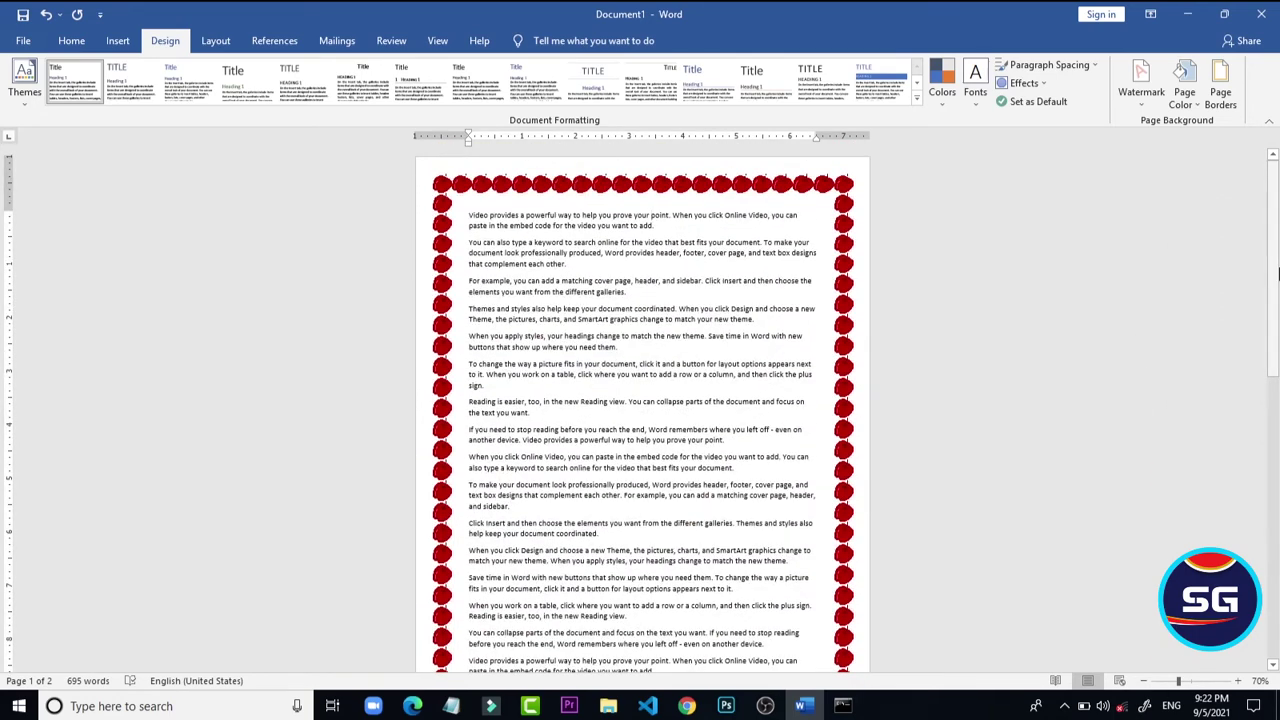
- Replace the apple page border with the dark blue flying-bird art at 31 pt for the whole document
{"action": "left_click", "coordinate": [1220, 92]}
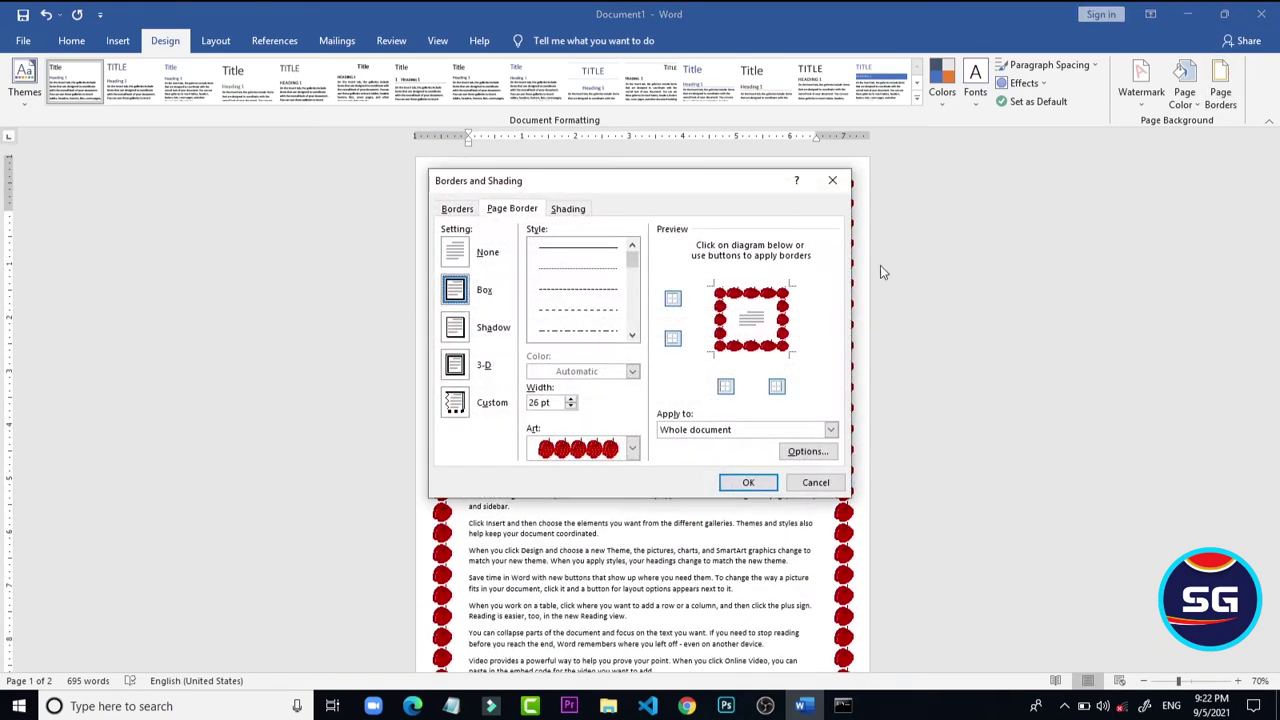
{"action": "left_click", "coordinate": [632, 449]}
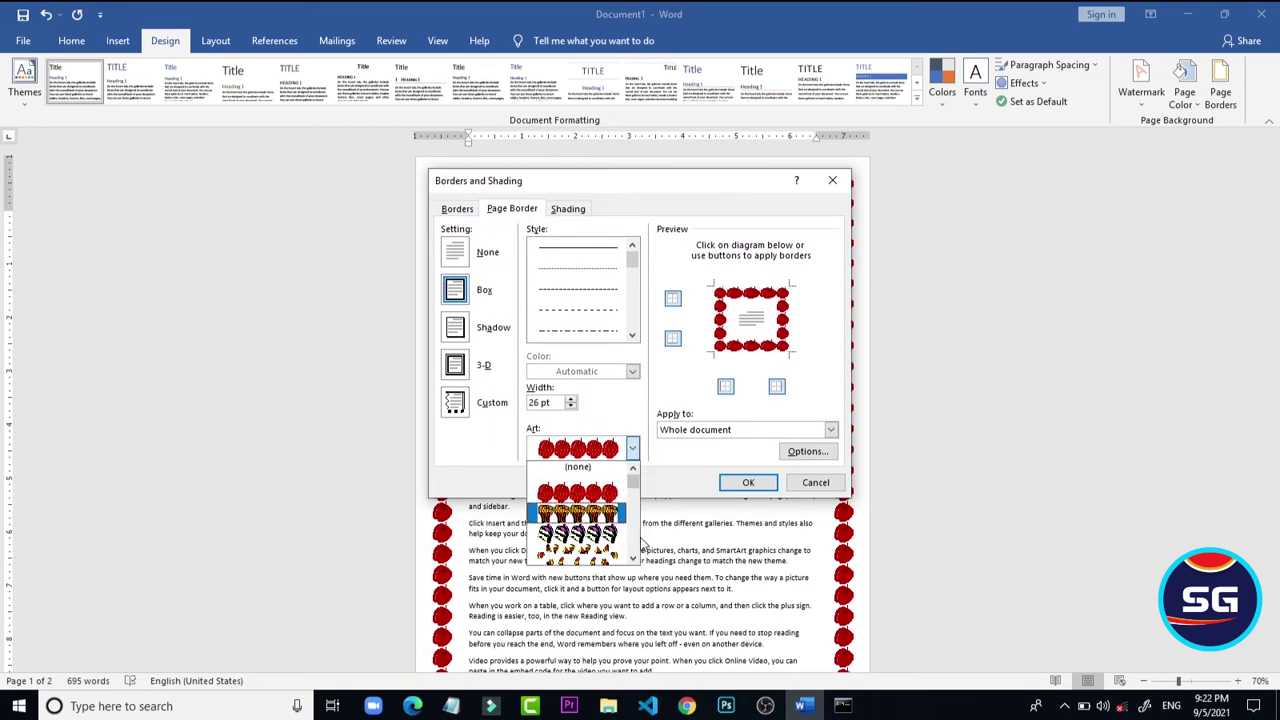
{"action": "left_click", "coordinate": [632, 558]}
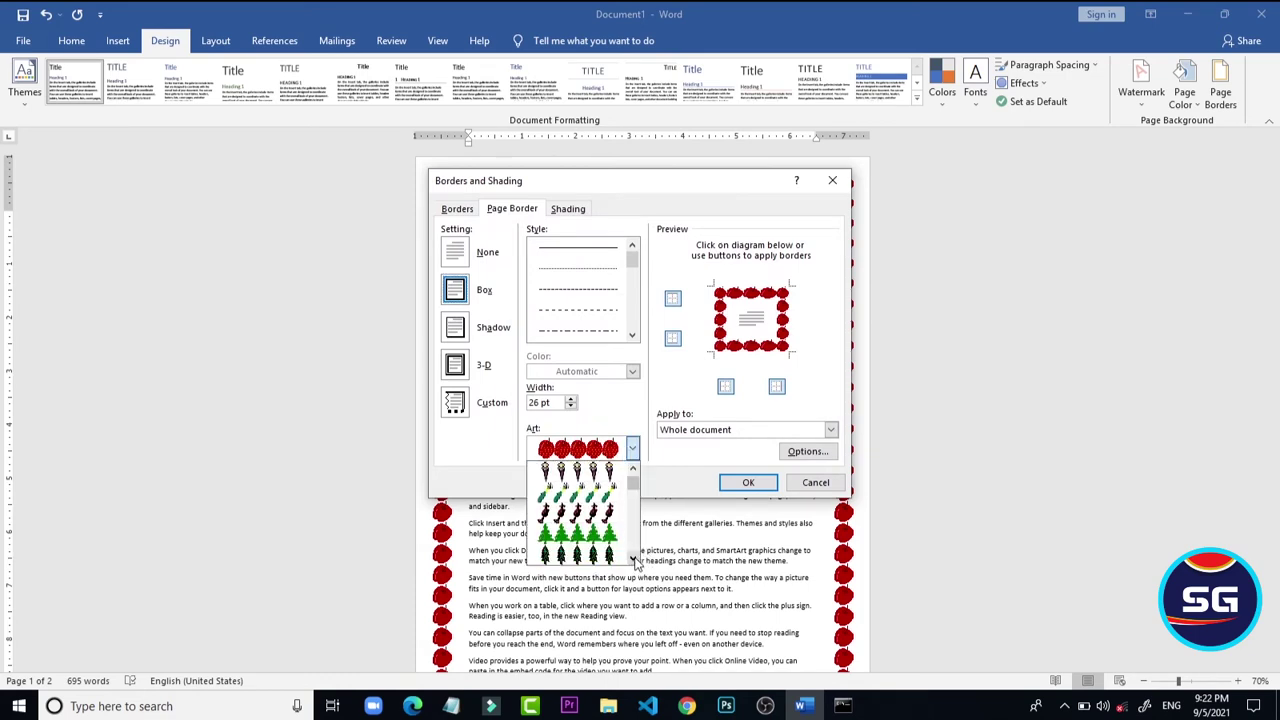
{"action": "left_click", "coordinate": [634, 560]}
{"action": "left_click", "coordinate": [634, 560]}
{"action": "left_click", "coordinate": [634, 560]}
{"action": "left_click", "coordinate": [634, 560]}
{"action": "left_click", "coordinate": [634, 560]}
{"action": "left_click", "coordinate": [634, 560]}
{"action": "left_click", "coordinate": [634, 560]}
{"action": "left_click", "coordinate": [634, 560]}
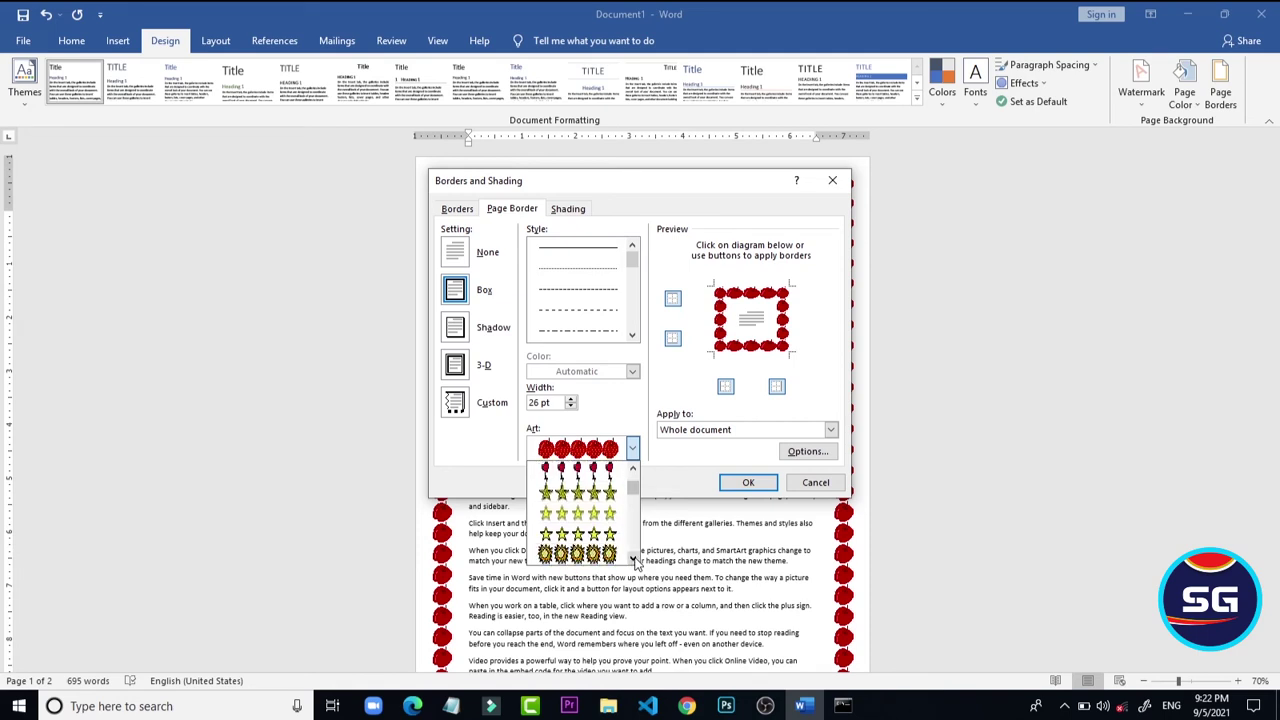
{"action": "left_click", "coordinate": [634, 560]}
{"action": "left_click", "coordinate": [634, 560]}
{"action": "left_click", "coordinate": [634, 560]}
{"action": "left_click", "coordinate": [634, 560]}
{"action": "left_click", "coordinate": [634, 560]}
{"action": "left_click", "coordinate": [634, 560]}
{"action": "left_click", "coordinate": [634, 560]}
{"action": "left_click", "coordinate": [634, 560]}
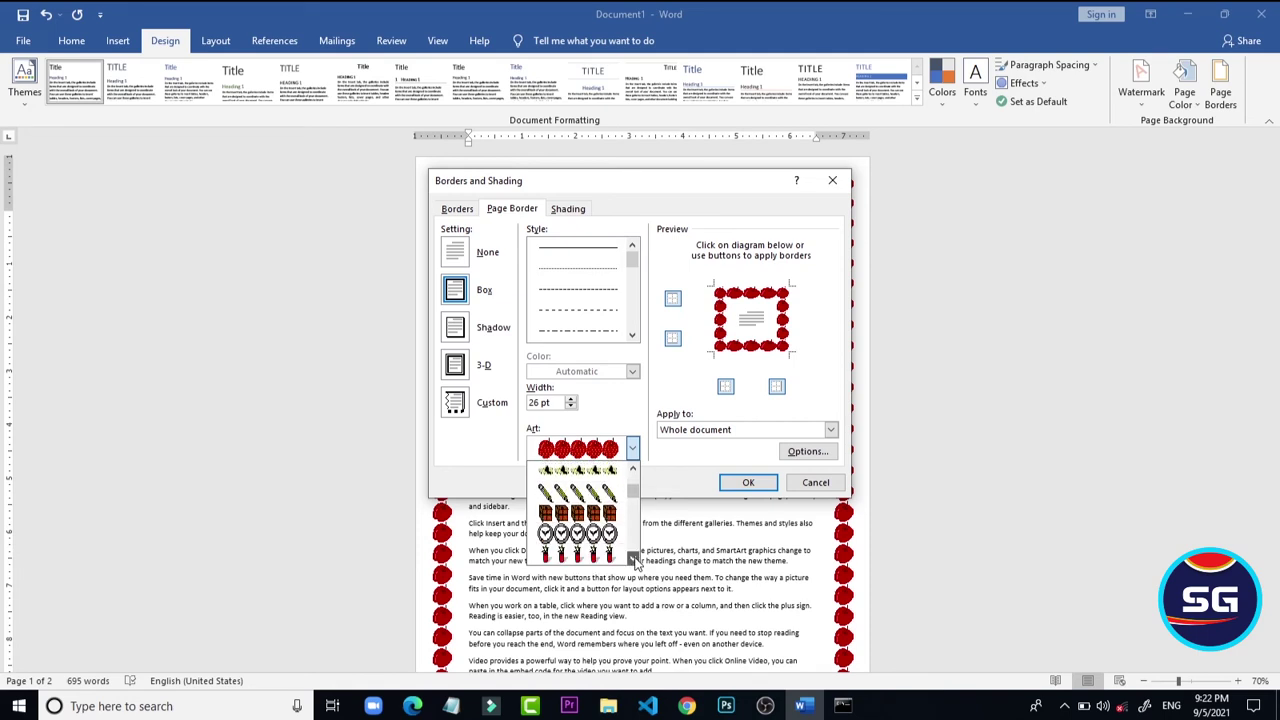
{"action": "left_click", "coordinate": [634, 560]}
{"action": "left_click", "coordinate": [634, 560]}
{"action": "left_click", "coordinate": [634, 560]}
{"action": "left_click", "coordinate": [634, 560]}
{"action": "left_click", "coordinate": [634, 560]}
{"action": "left_click", "coordinate": [634, 560]}
{"action": "left_click", "coordinate": [634, 560]}
{"action": "left_click", "coordinate": [634, 560]}
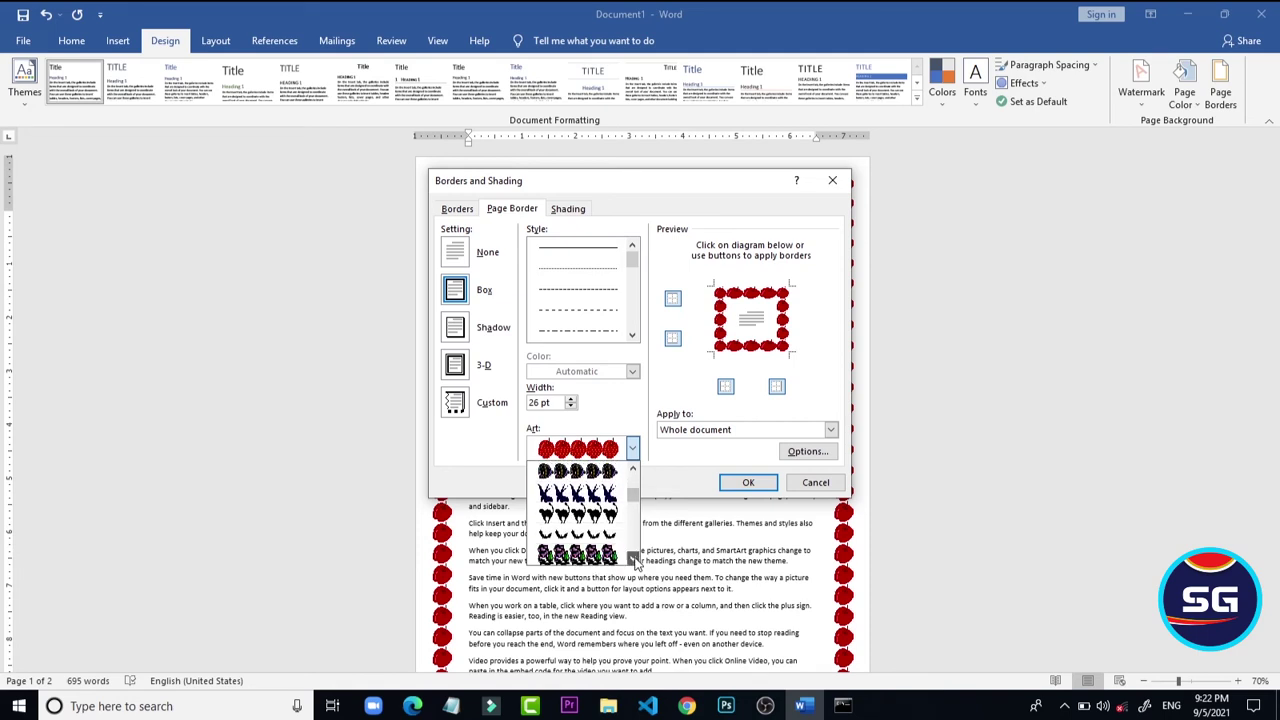
{"action": "left_click", "coordinate": [634, 560]}
{"action": "left_click", "coordinate": [634, 560]}
{"action": "left_click", "coordinate": [587, 508]}
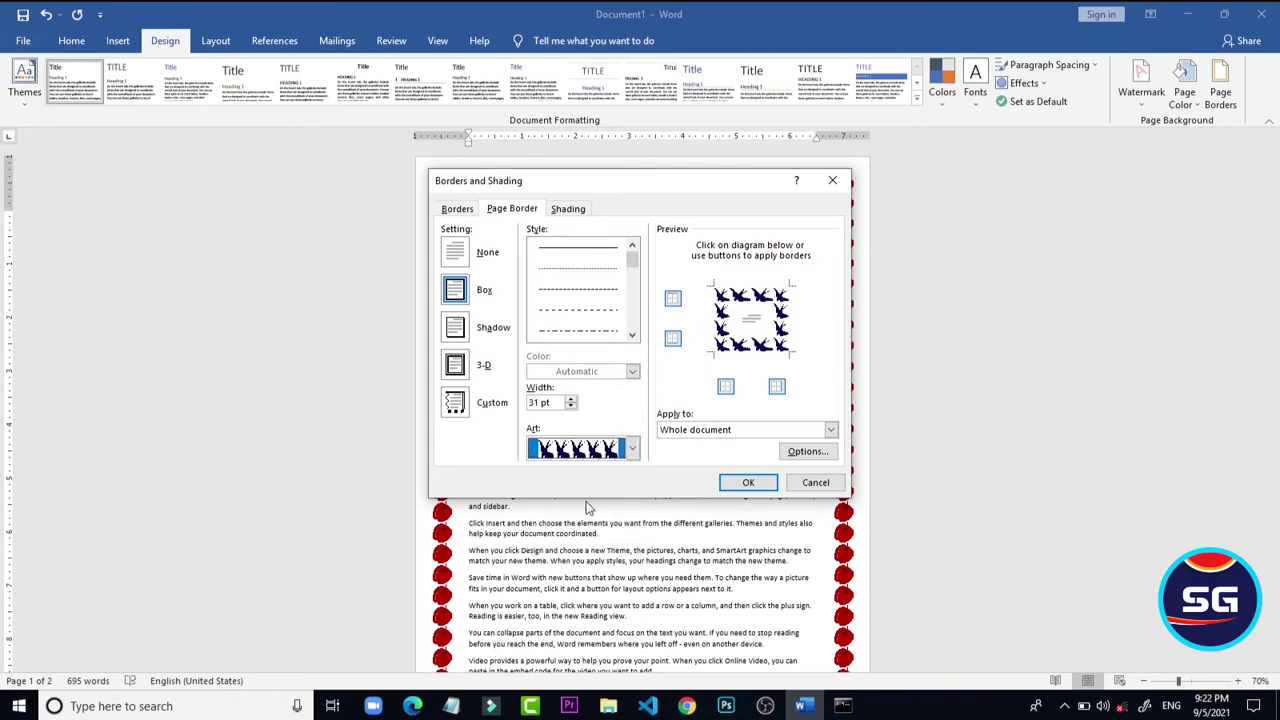
{"action": "left_click", "coordinate": [748, 482]}
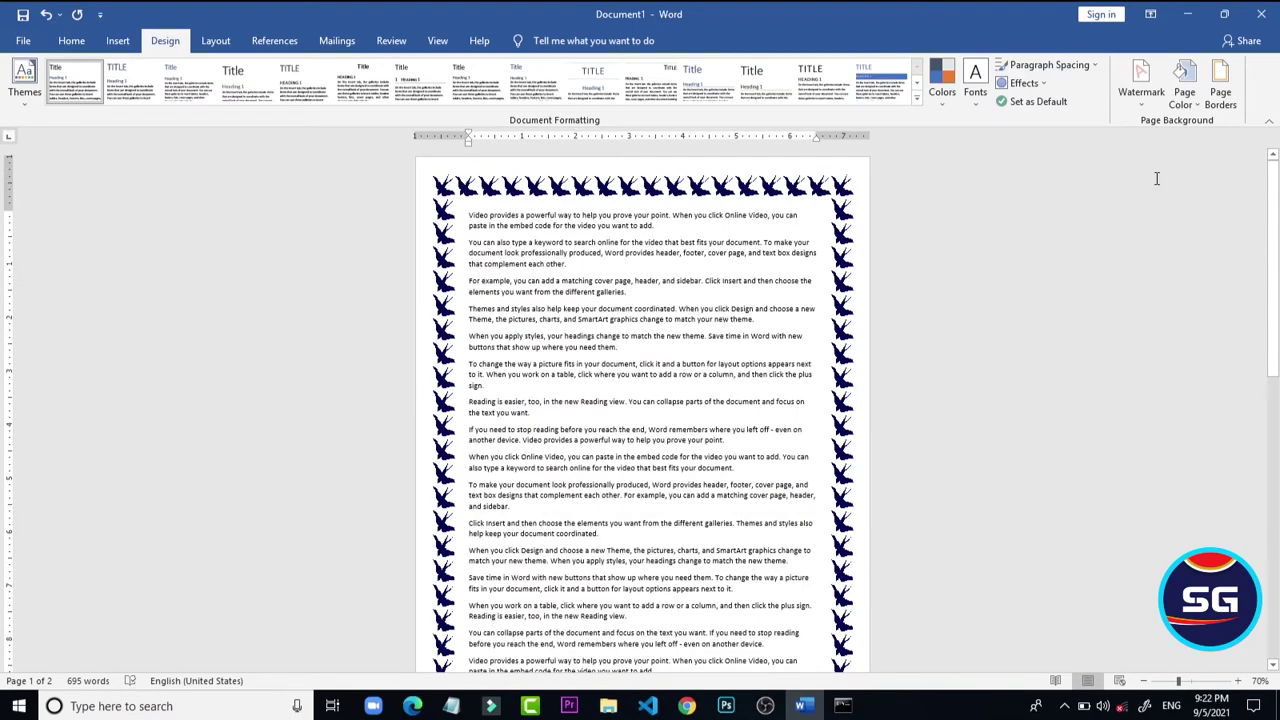
{"action": "left_click_drag", "start_coordinate": [1273, 230], "coordinate": [1275, 62]}
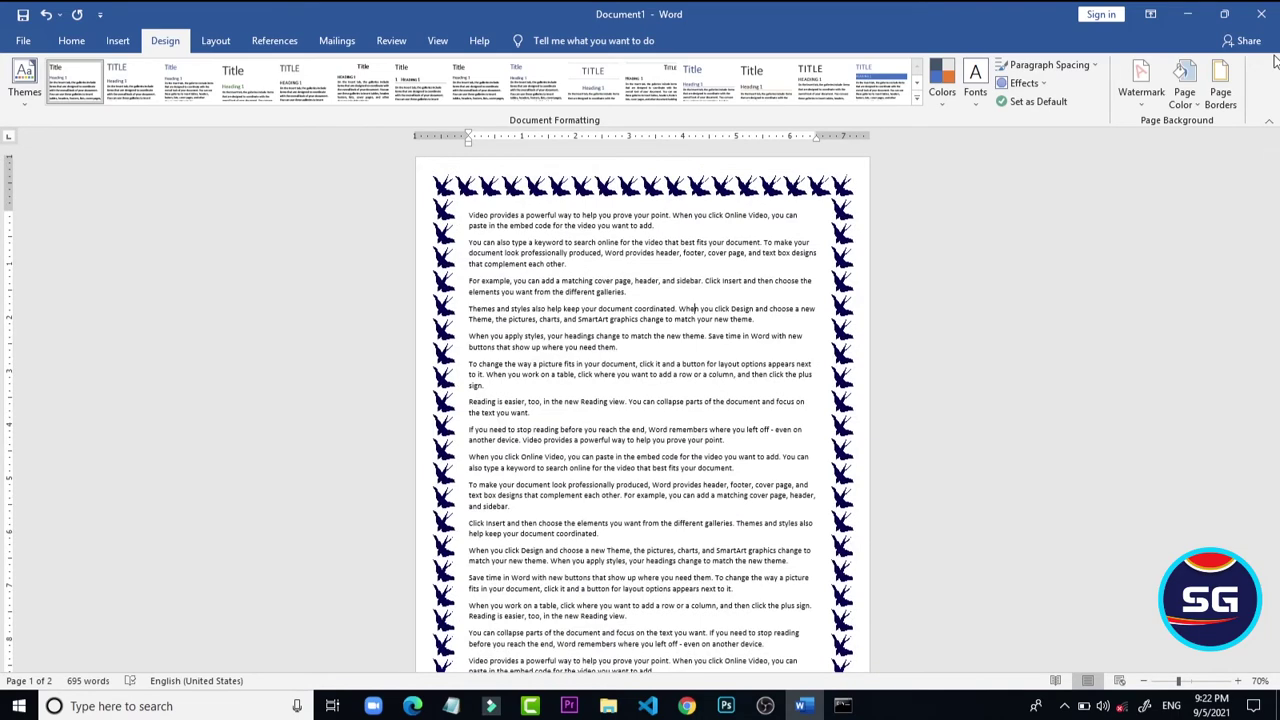
- Check in the print preview how both pages with the bird border would print, and return to the document
{"action": "key", "text": "ctrl+p"}
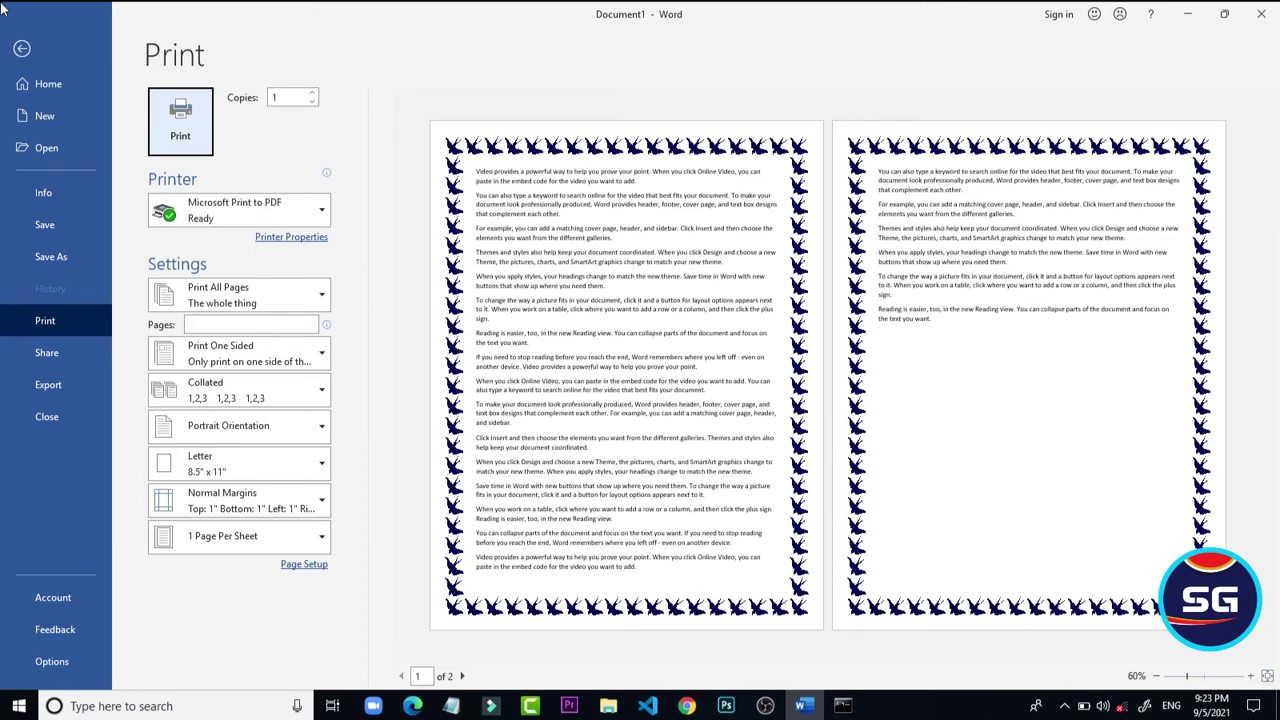
{"action": "left_click", "coordinate": [1040, 400]}
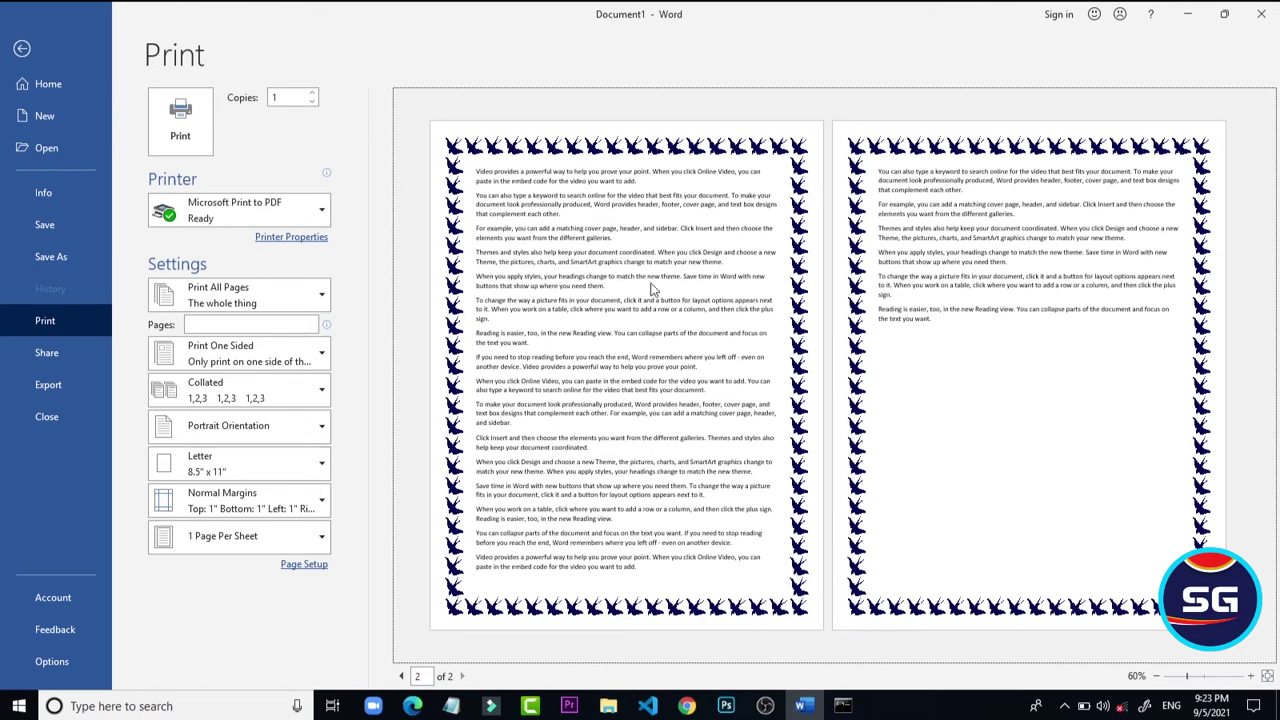
{"action": "left_click", "coordinate": [21, 48]}
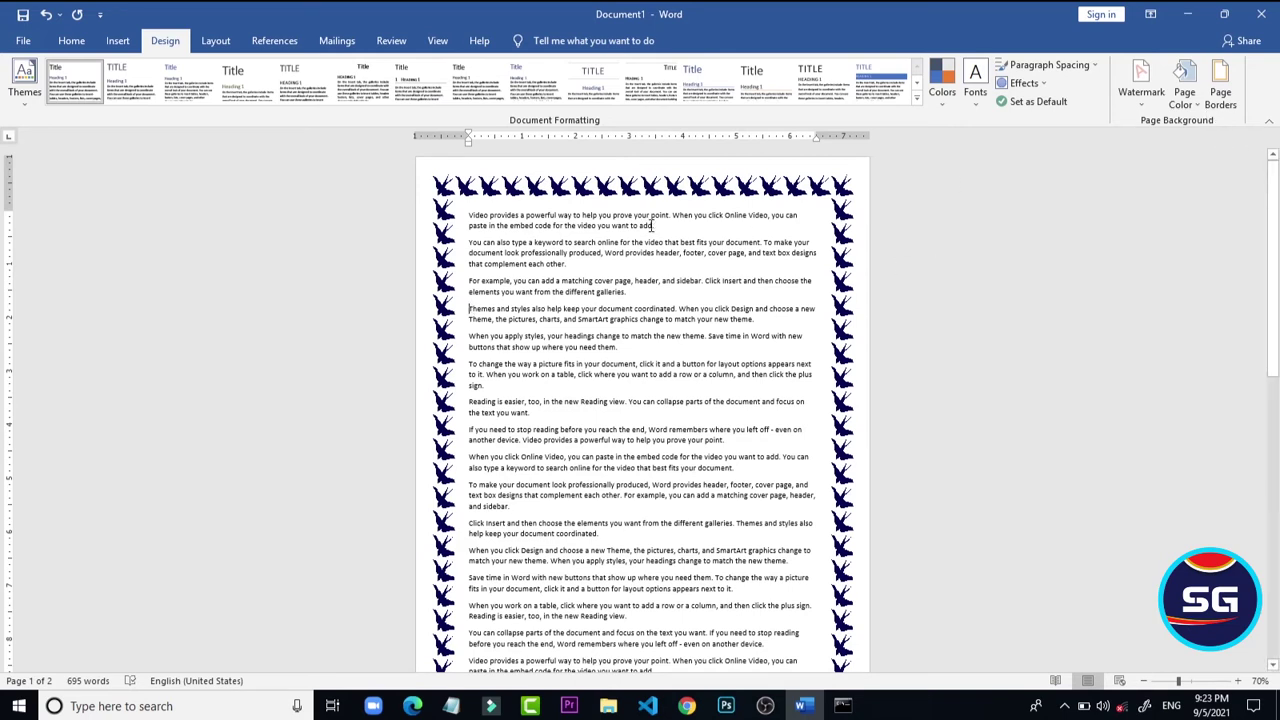
- Highlight the first paragraph, beginning "Video provides a powerful way", in yellow
{"action": "left_click_drag", "start_coordinate": [657, 226], "coordinate": [494, 199]}
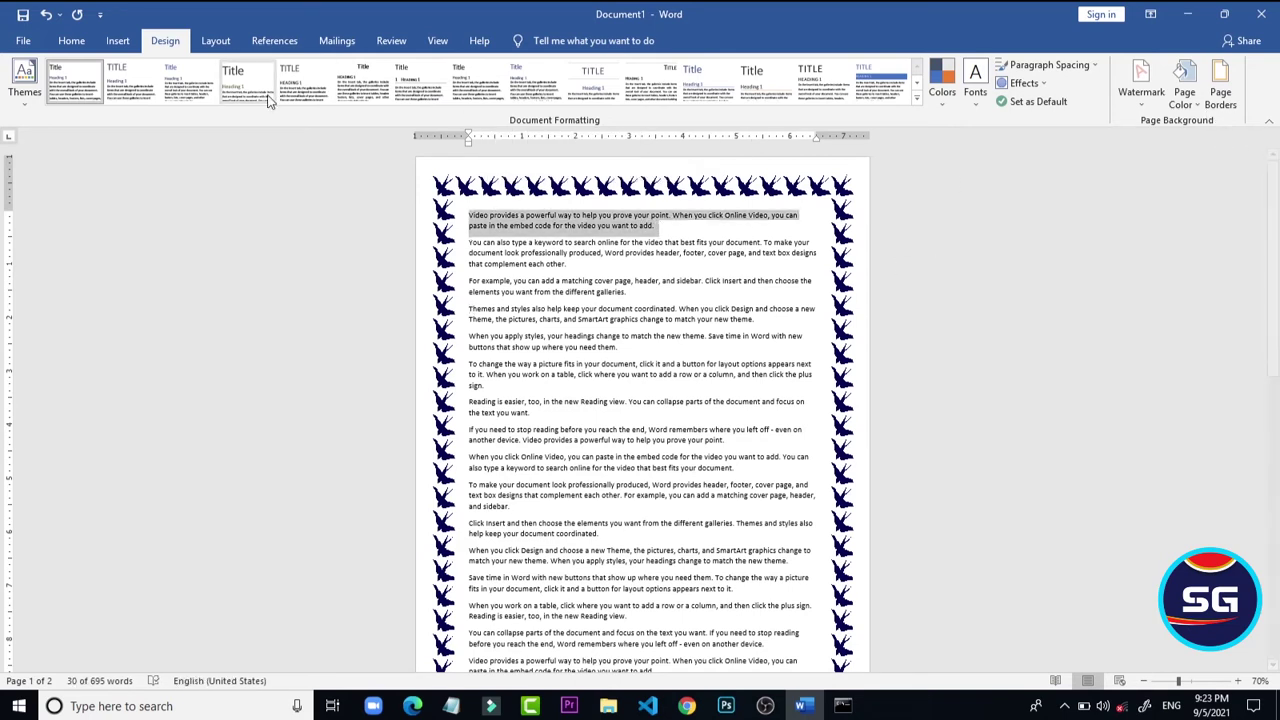
{"action": "left_click", "coordinate": [62, 43]}
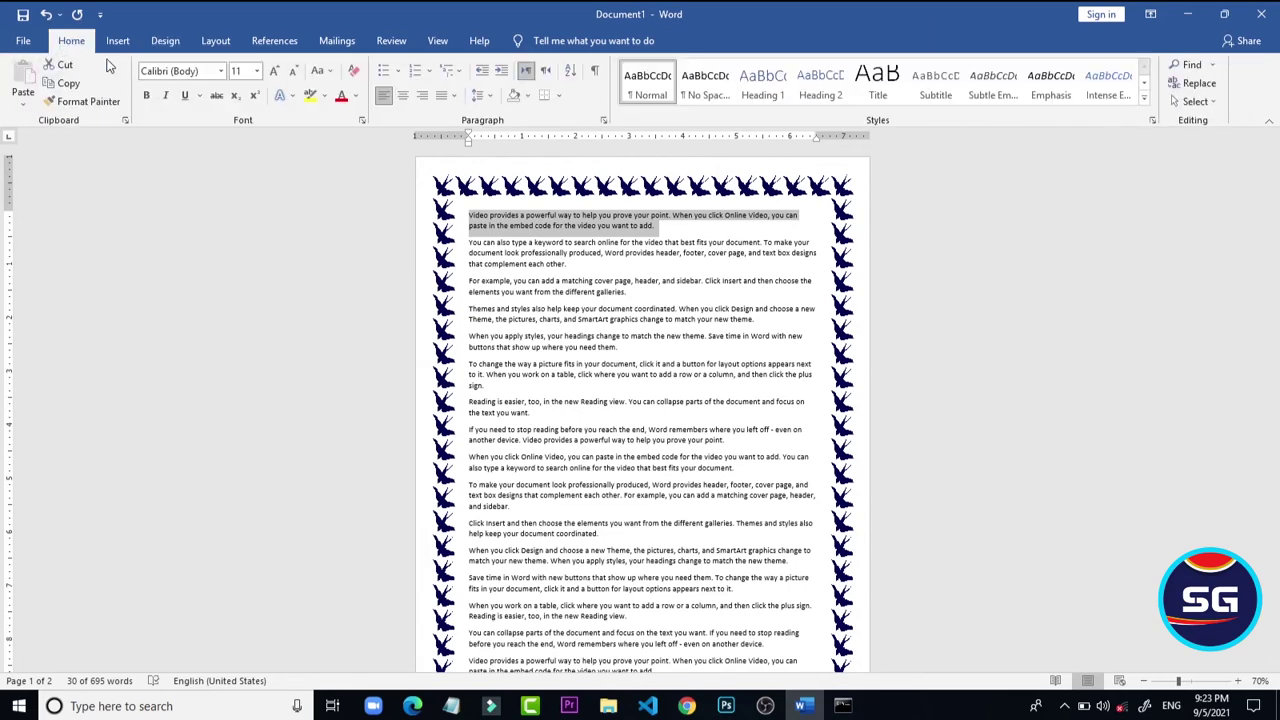
{"action": "left_click", "coordinate": [310, 99]}
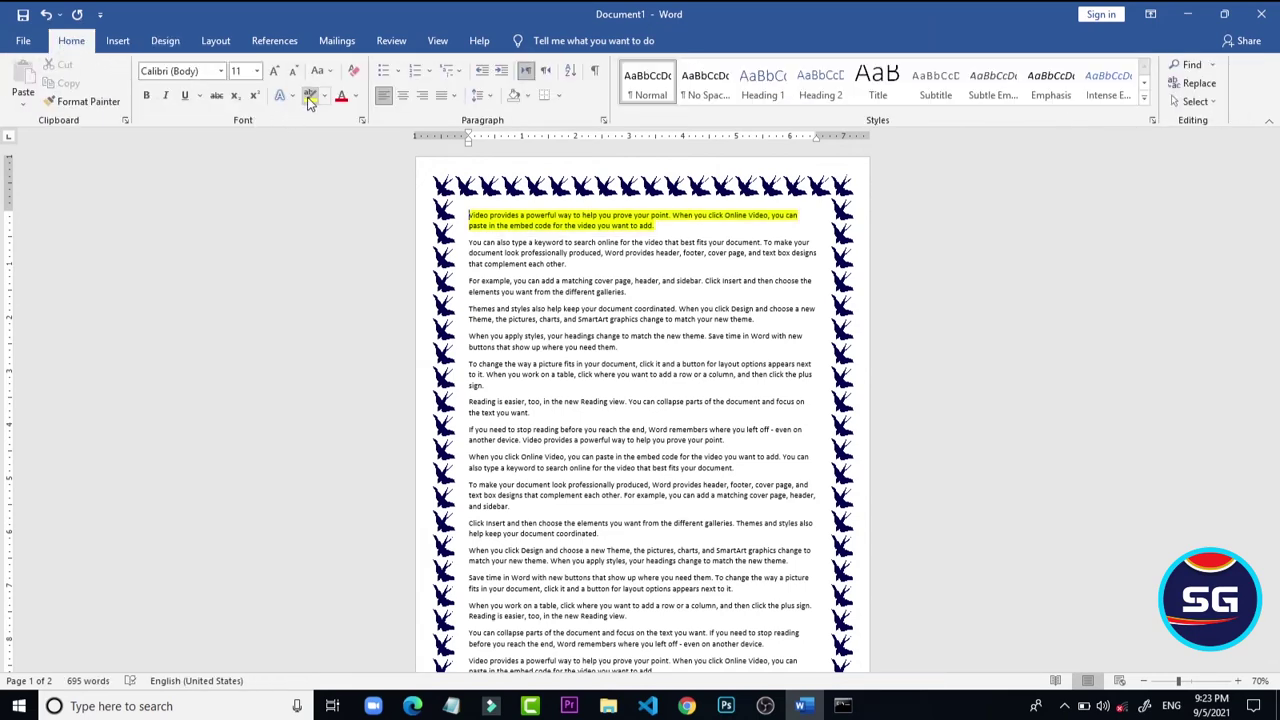
- Remove the yellow highlight from the first paragraph using the No Color highlighter
{"action": "left_click", "coordinate": [324, 97]}
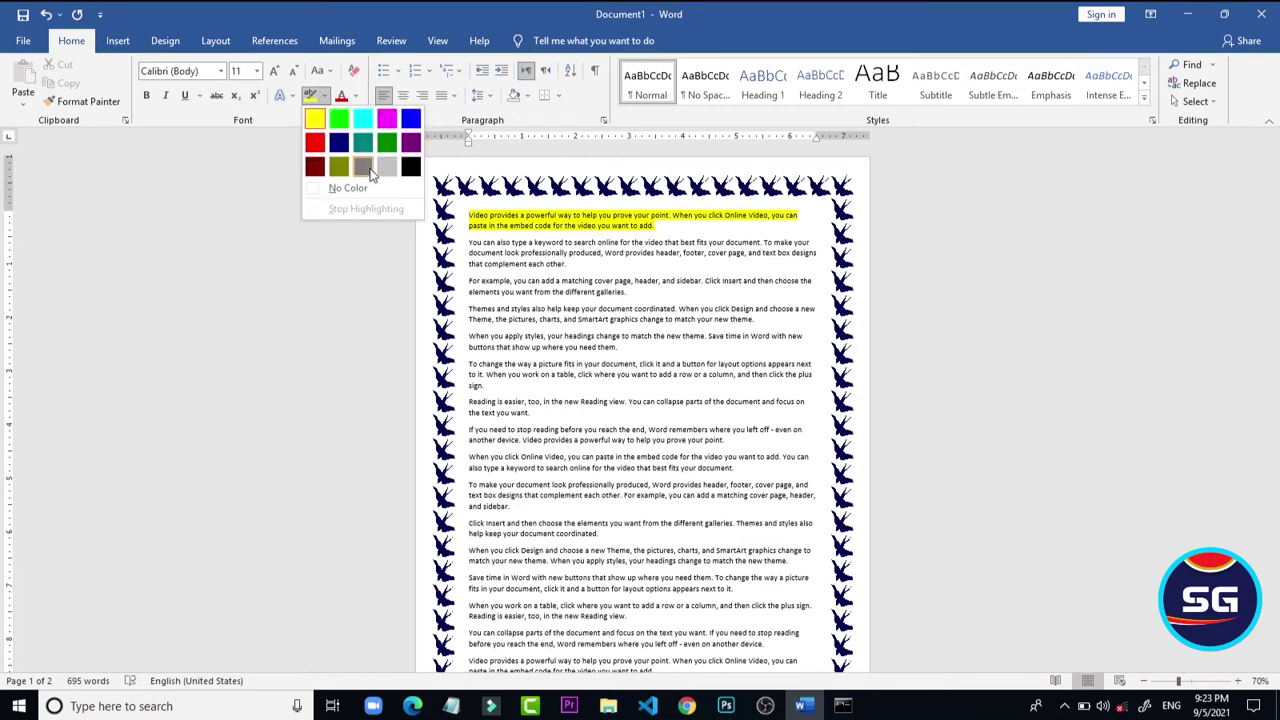
{"action": "left_click", "coordinate": [346, 188]}
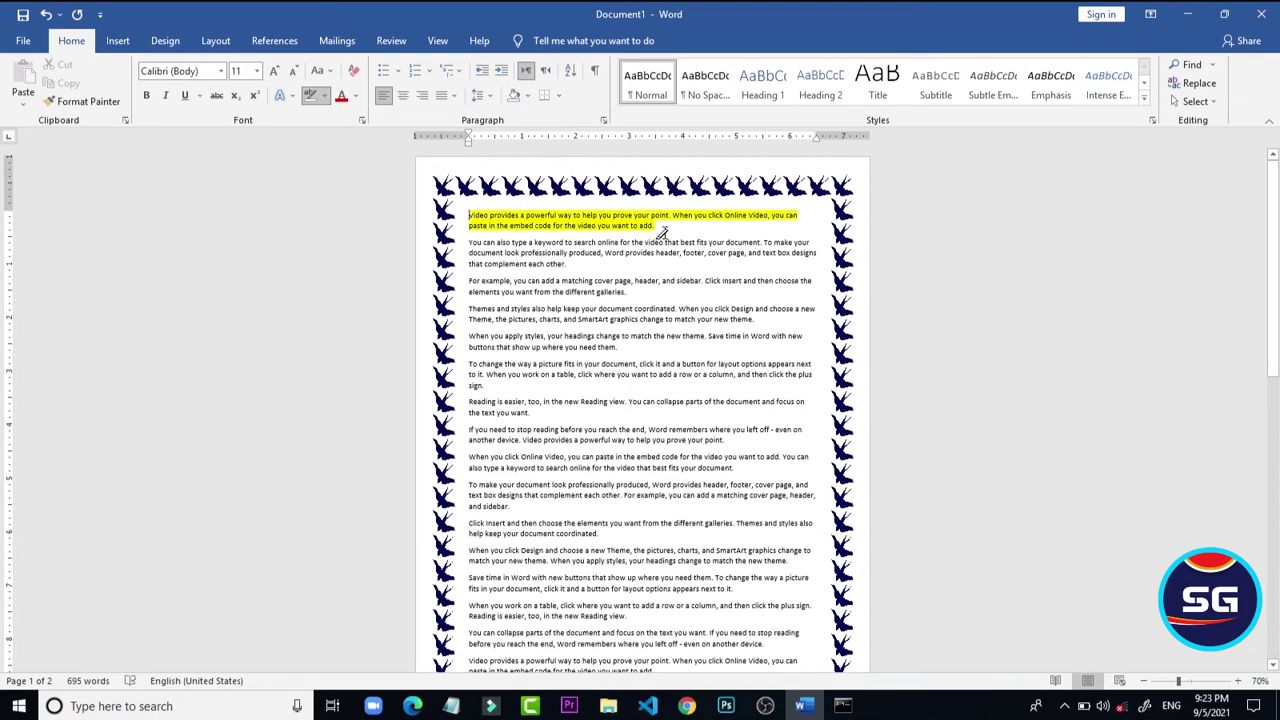
{"action": "mouse_move", "coordinate": [657, 229]}
{"action": "left_mouse_down"}
{"action": "mouse_move", "coordinate": [568, 200]}
{"action": "mouse_move", "coordinate": [458, 208]}
{"action": "left_mouse_up"}
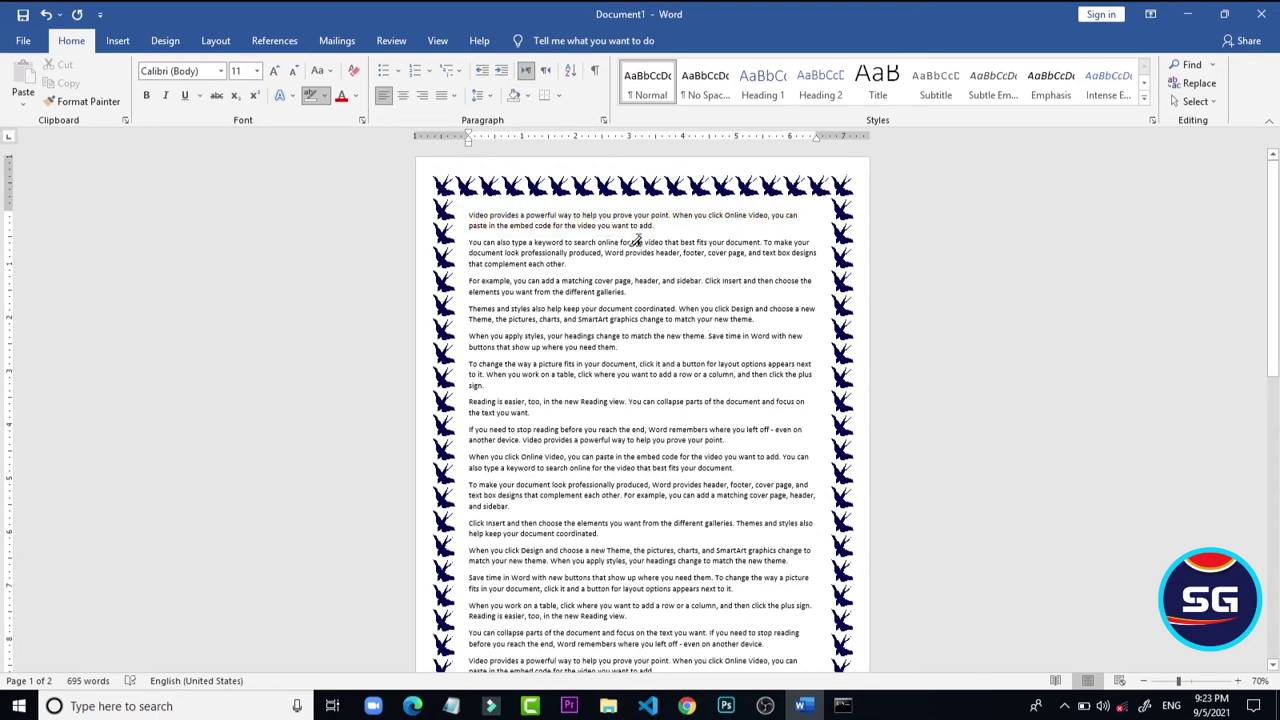
{"action": "left_click_drag", "start_coordinate": [657, 229], "coordinate": [455, 220]}
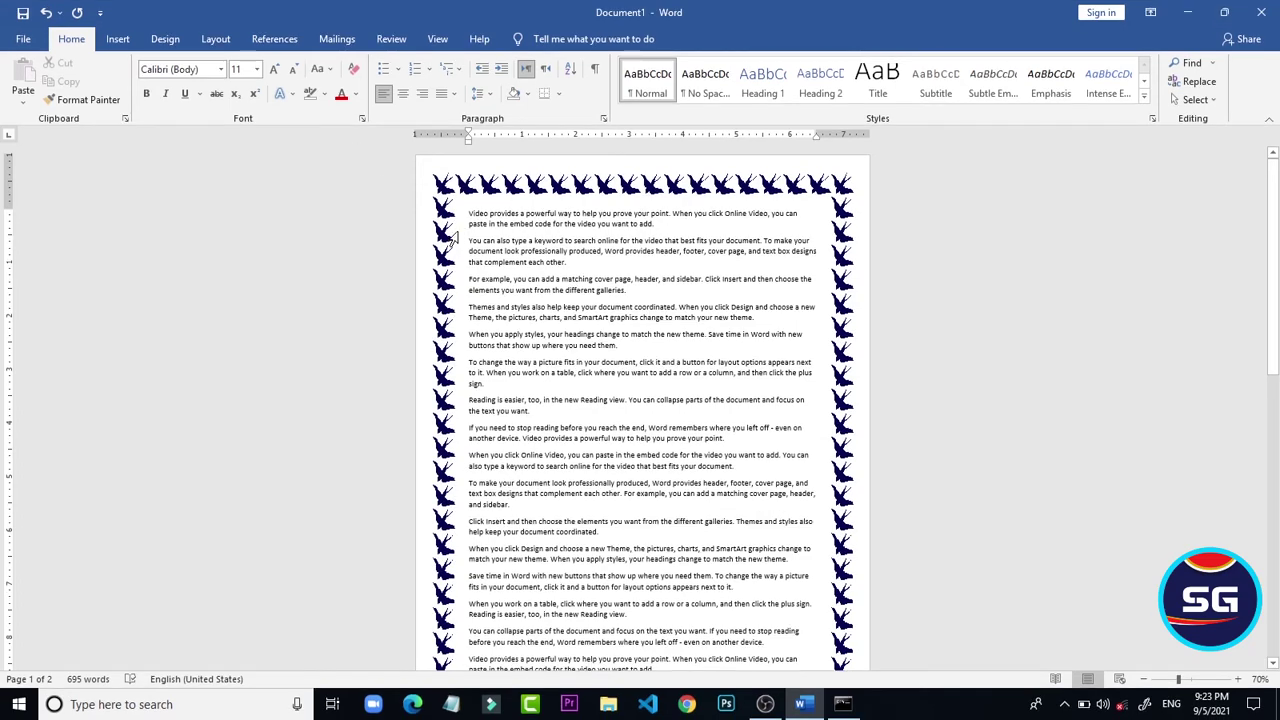
- Set the shading of the first paragraph, beginning "Video provides a powerful way", to a black fill with a 10% pattern style
{"action": "double_click", "coordinate": [456, 229]}
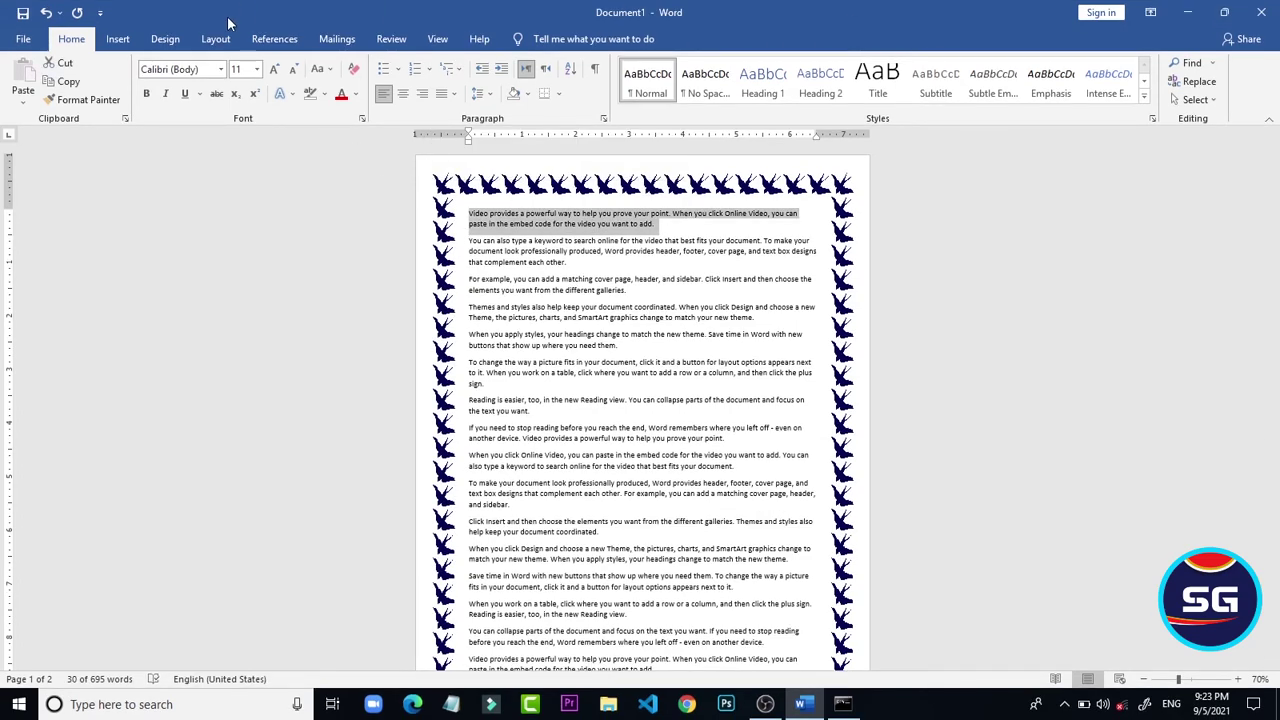
{"action": "left_click", "coordinate": [166, 40]}
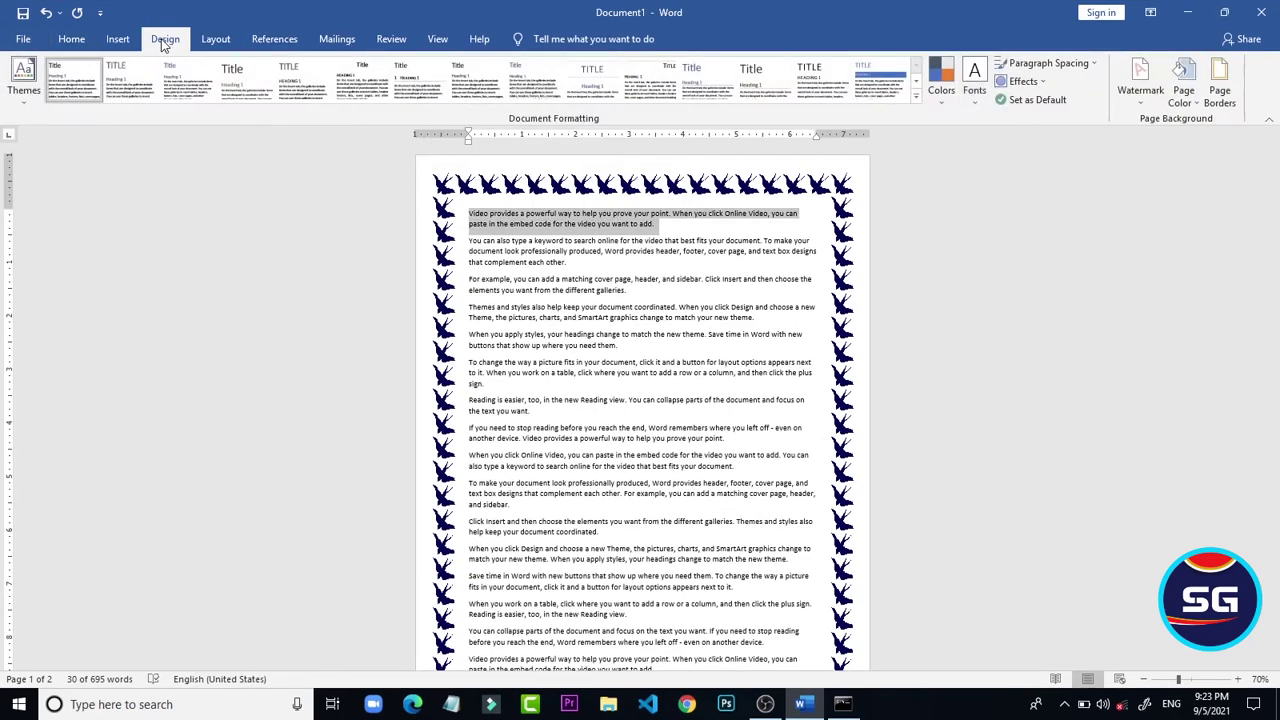
{"action": "left_click", "coordinate": [1222, 105]}
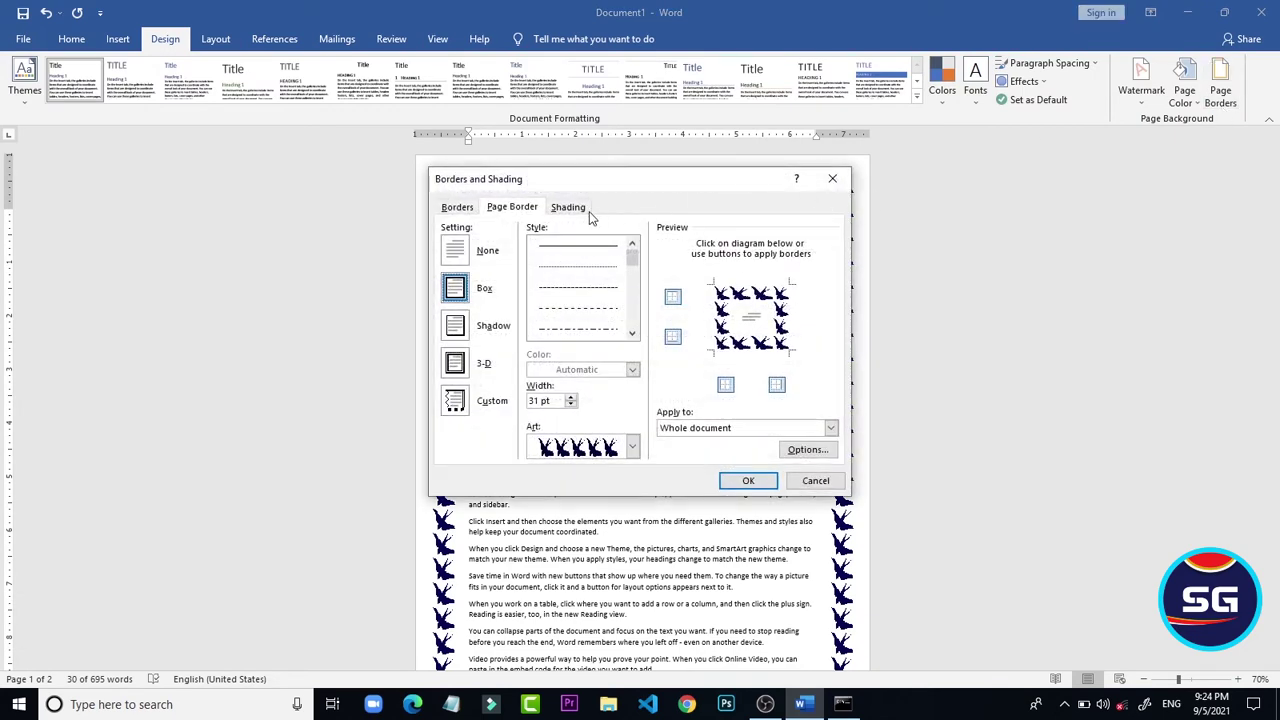
{"action": "left_click", "coordinate": [585, 210]}
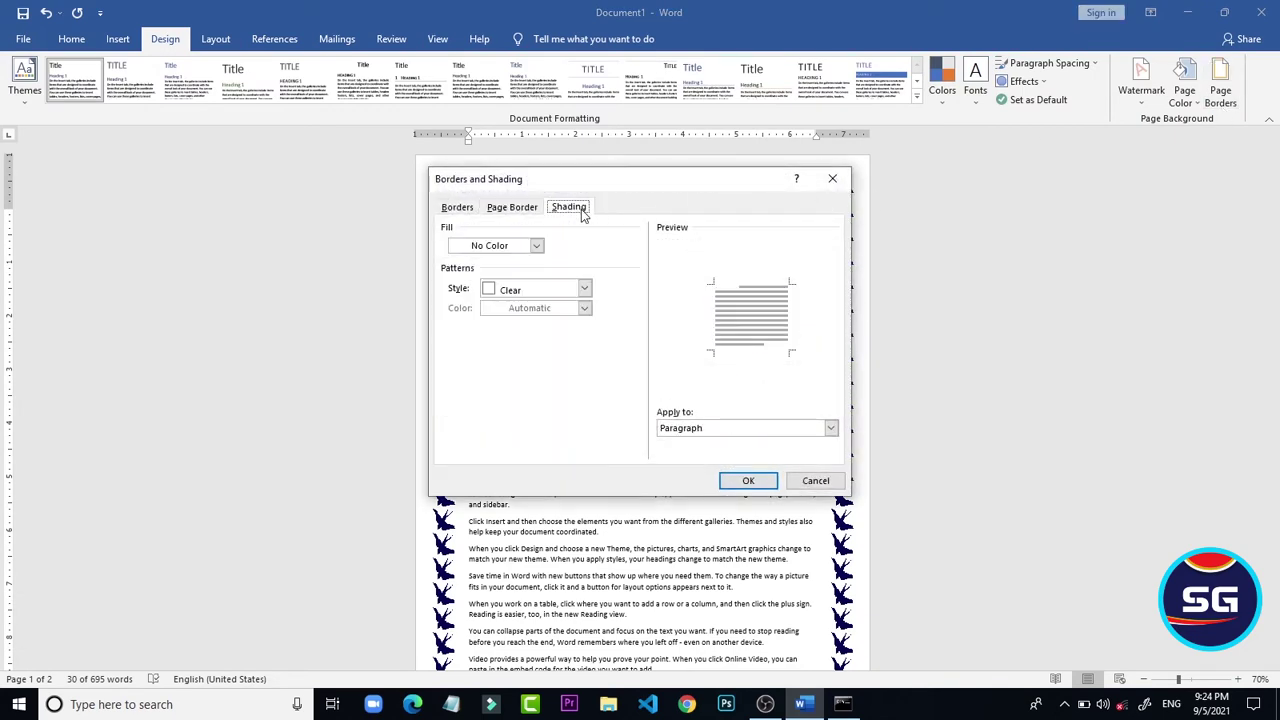
{"action": "left_click", "coordinate": [586, 290]}
{"action": "left_click", "coordinate": [536, 246]}
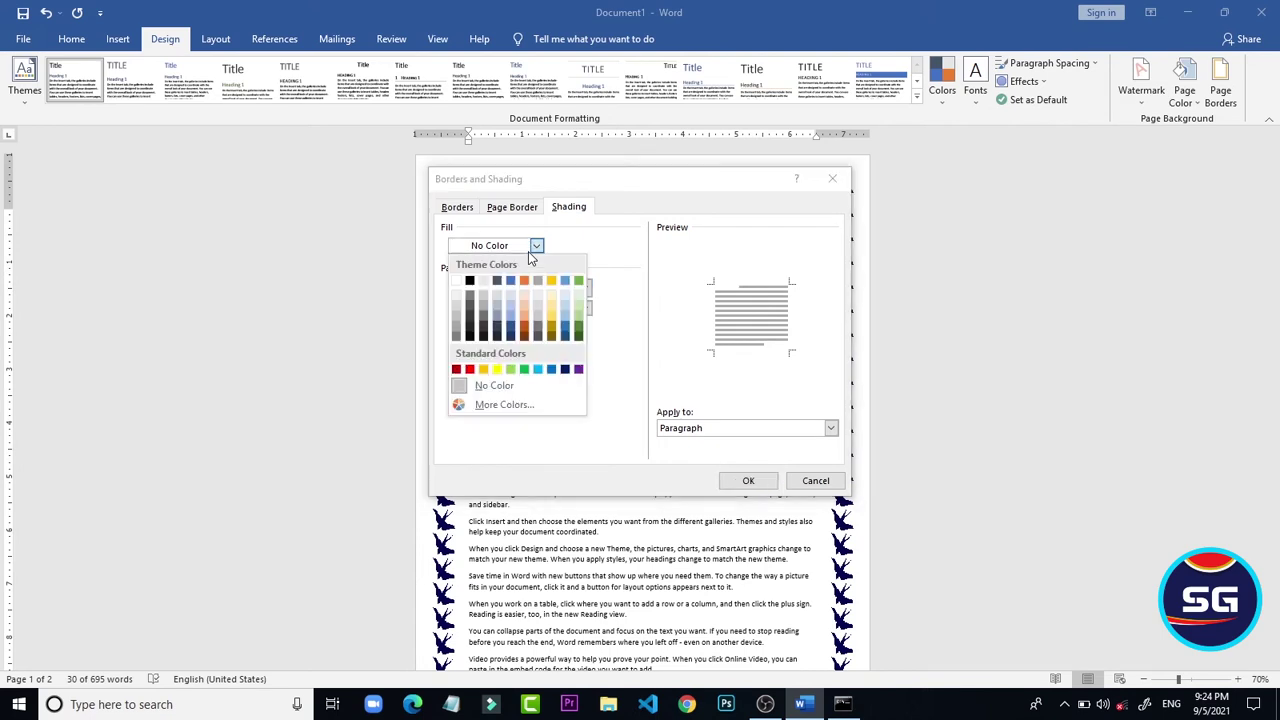
{"action": "left_click", "coordinate": [469, 280]}
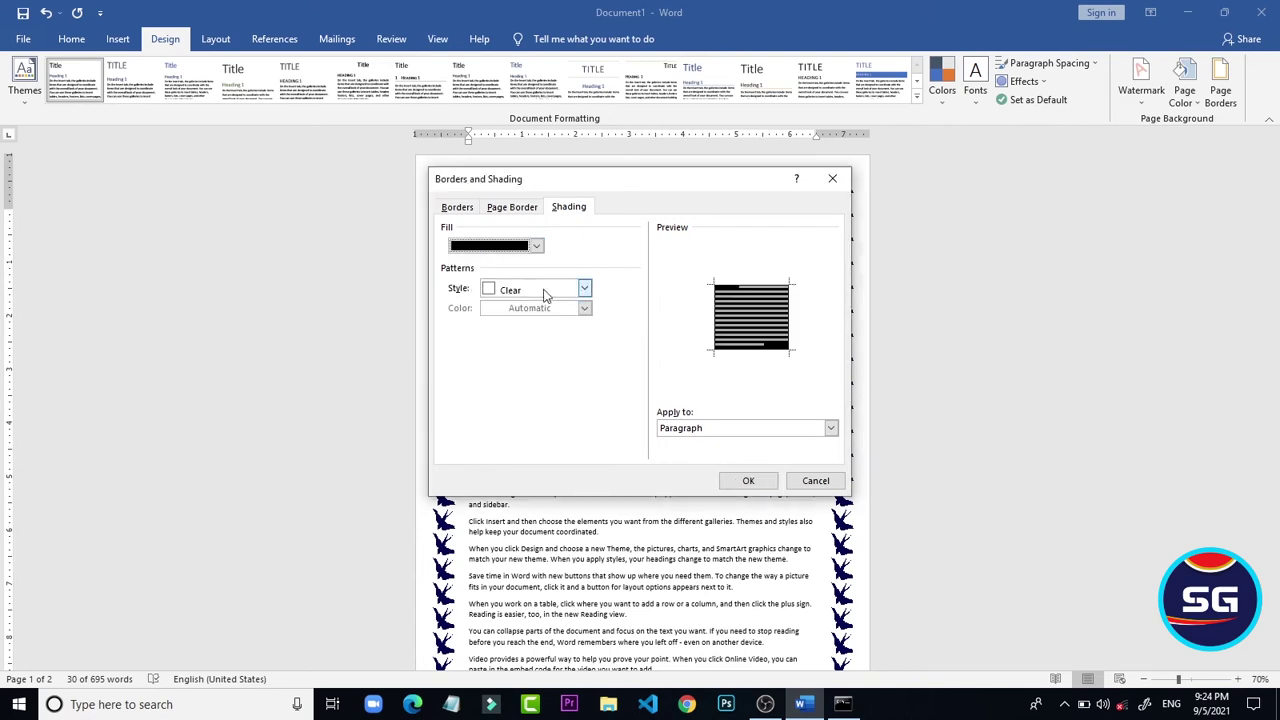
{"action": "left_click", "coordinate": [584, 289]}
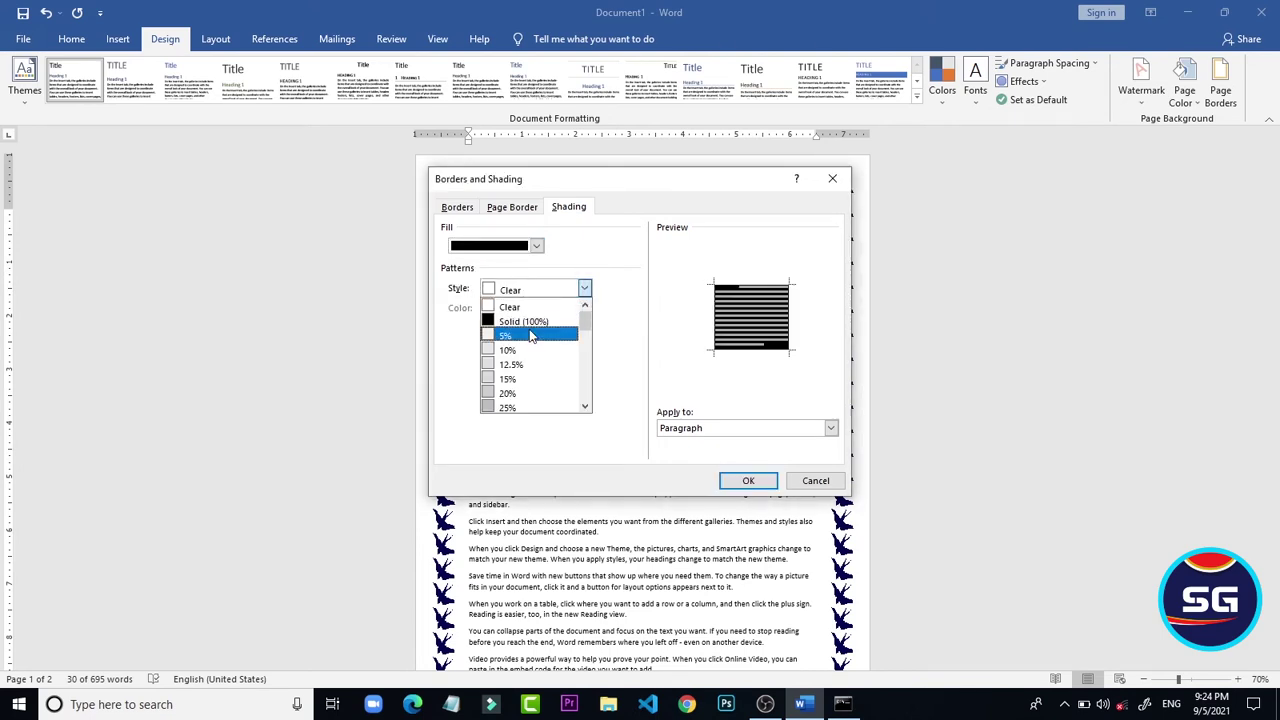
{"action": "left_click", "coordinate": [510, 350]}
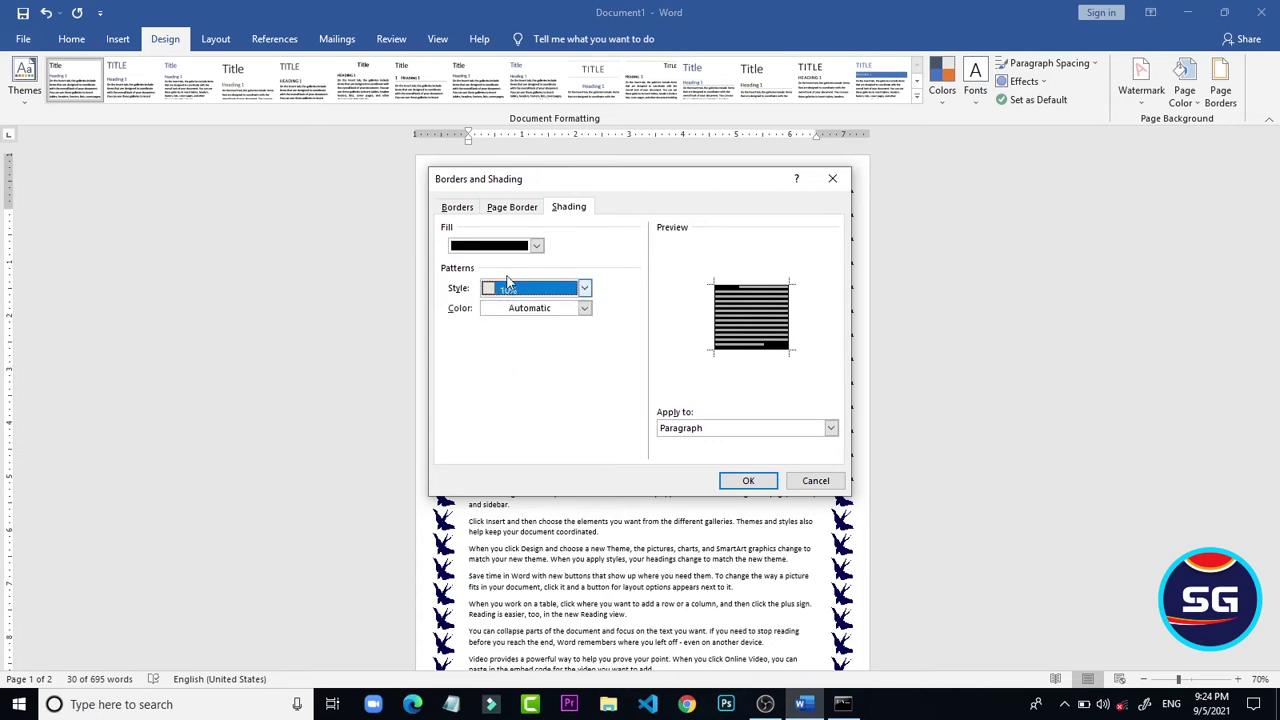
- Change the paragraph shading's fill to standard red with the automatic pattern color, and apply it to the first paragraph
{"action": "left_click", "coordinate": [536, 245]}
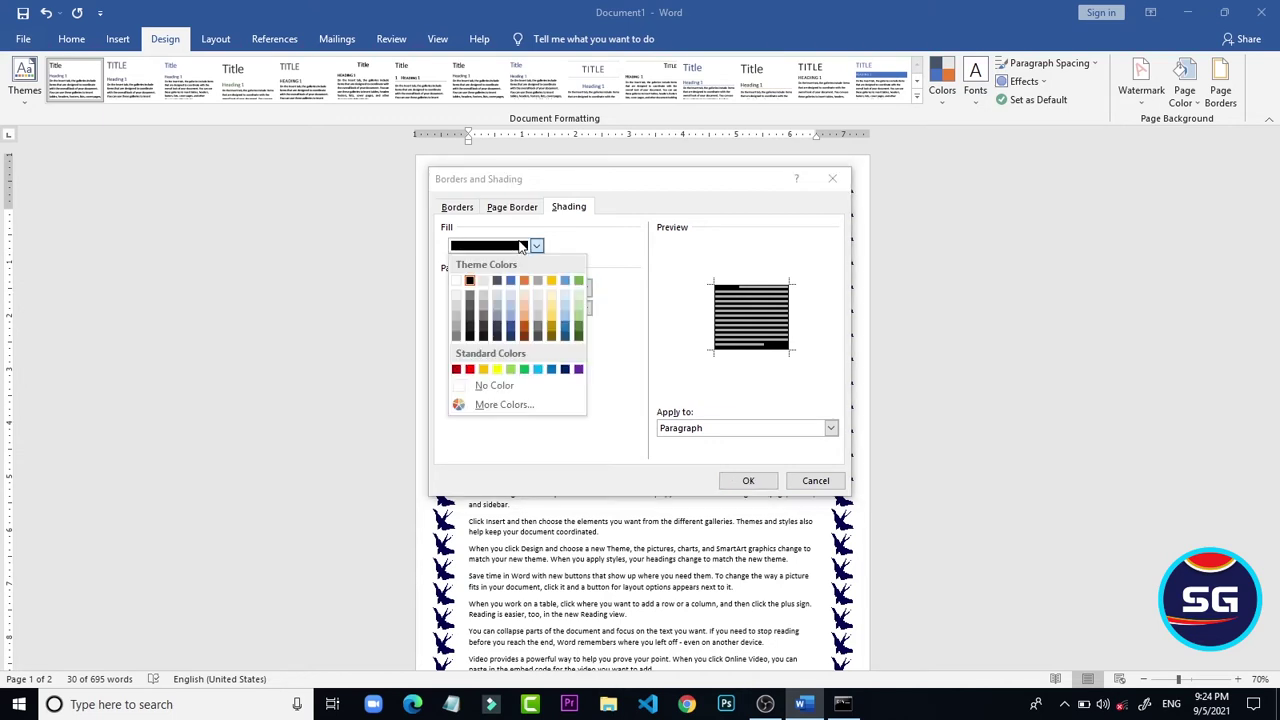
{"action": "left_click", "coordinate": [469, 369]}
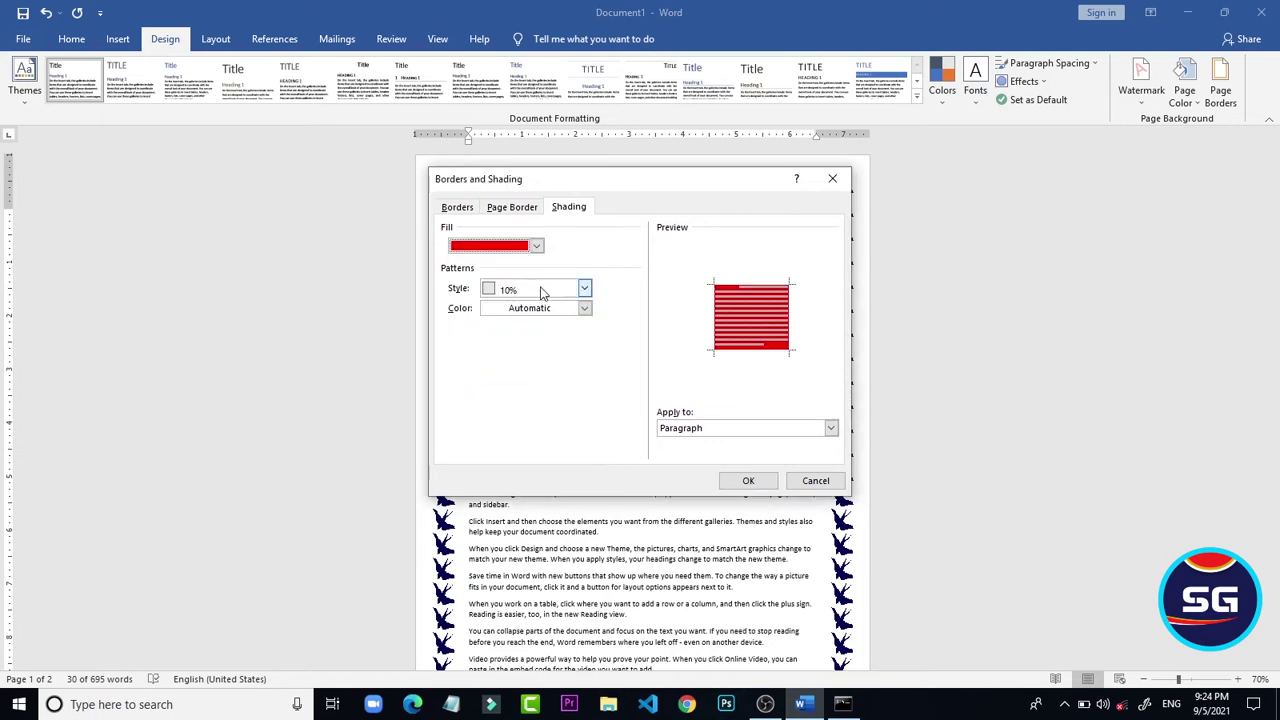
{"action": "left_click", "coordinate": [541, 291]}
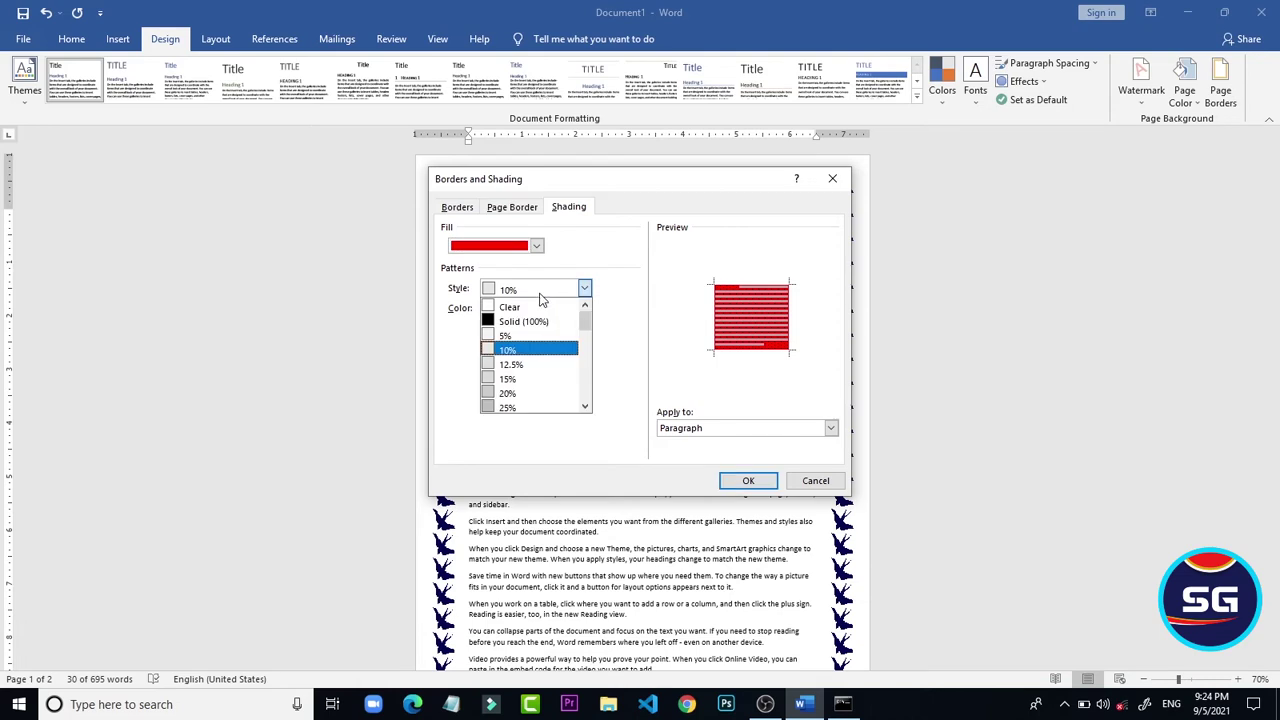
{"action": "left_click", "coordinate": [565, 220]}
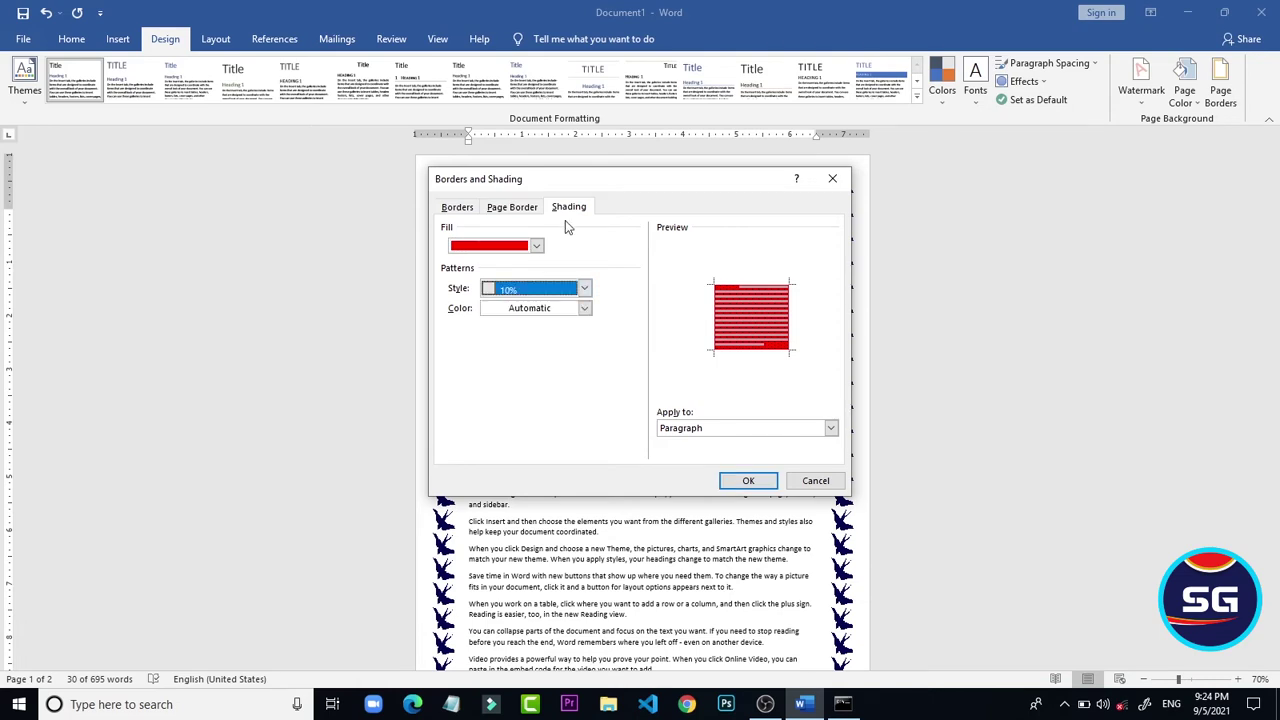
{"action": "left_click", "coordinate": [586, 306]}
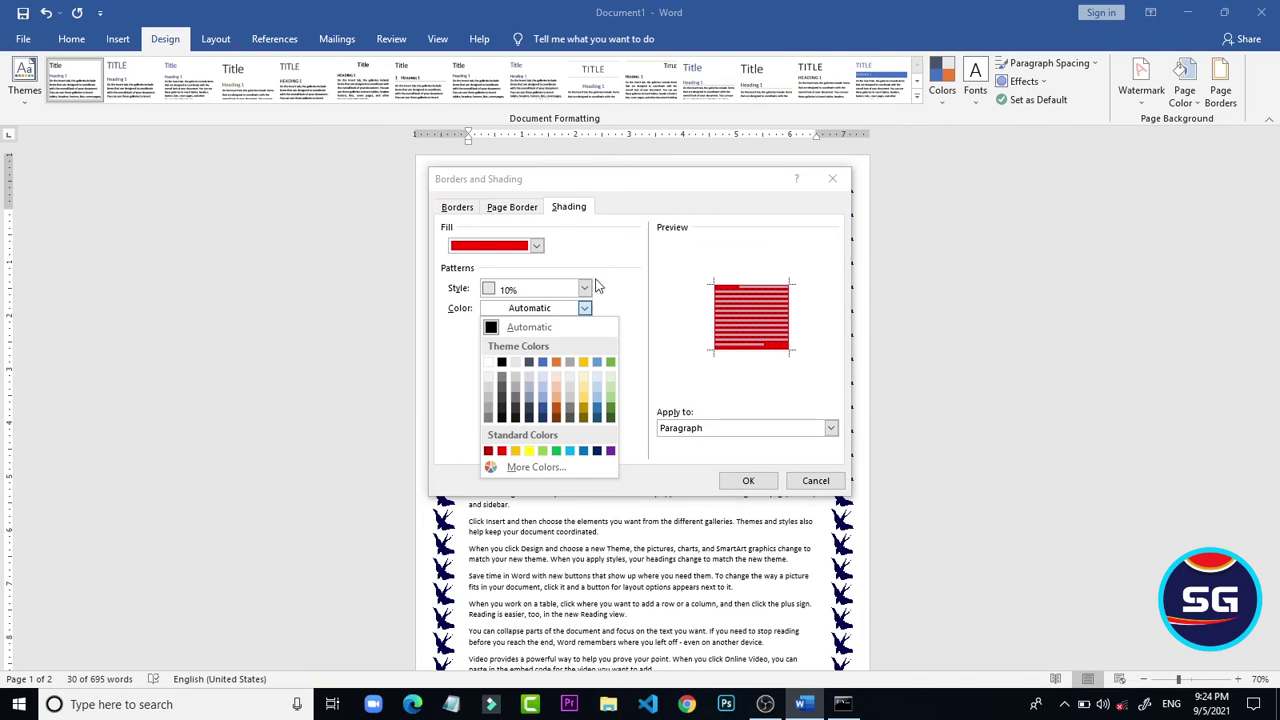
{"action": "left_click", "coordinate": [706, 282]}
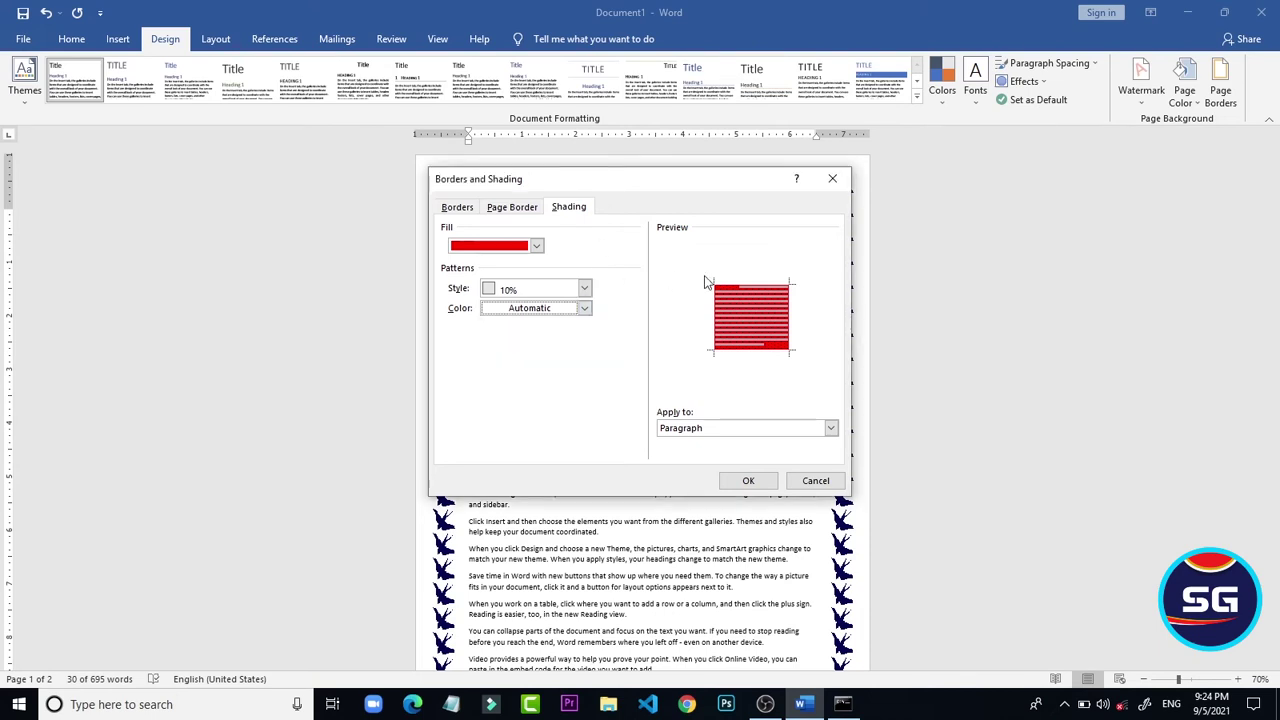
{"action": "left_click", "coordinate": [750, 480]}
{"action": "left_click", "coordinate": [952, 355]}
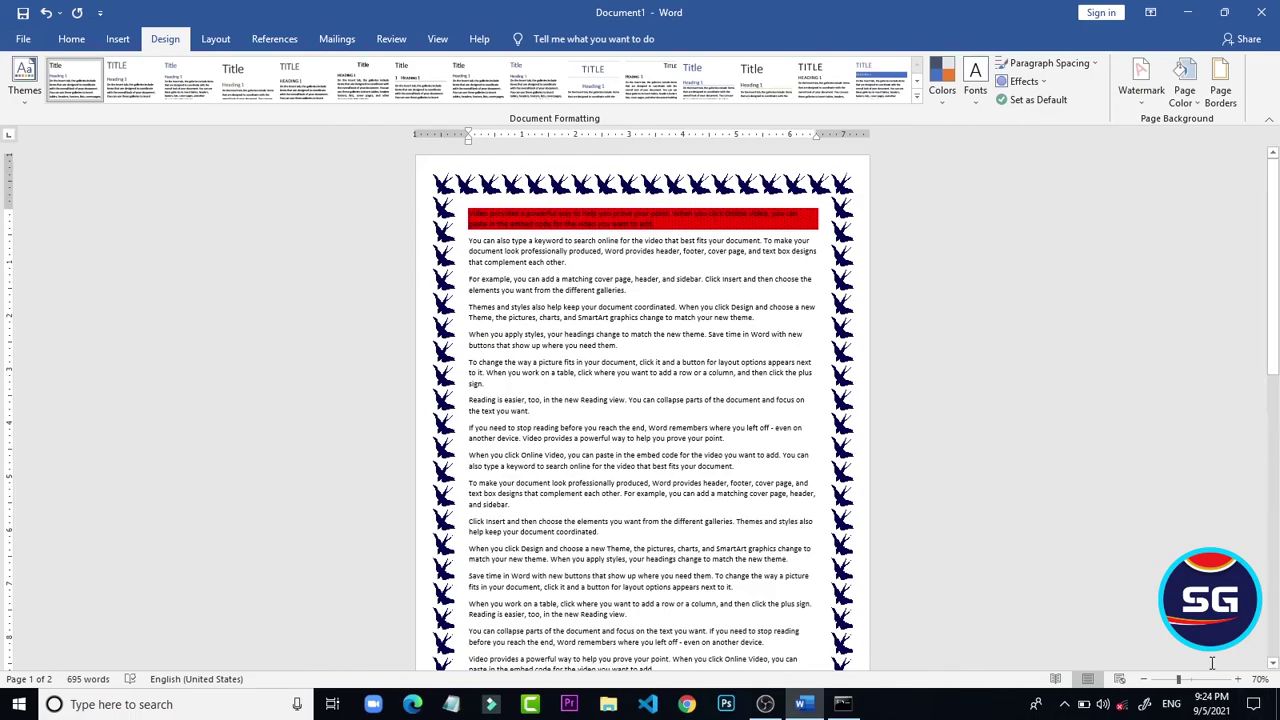
- Examine the shaded first paragraph up close at 200% zoom
{"action": "left_click", "coordinate": [1238, 679]}
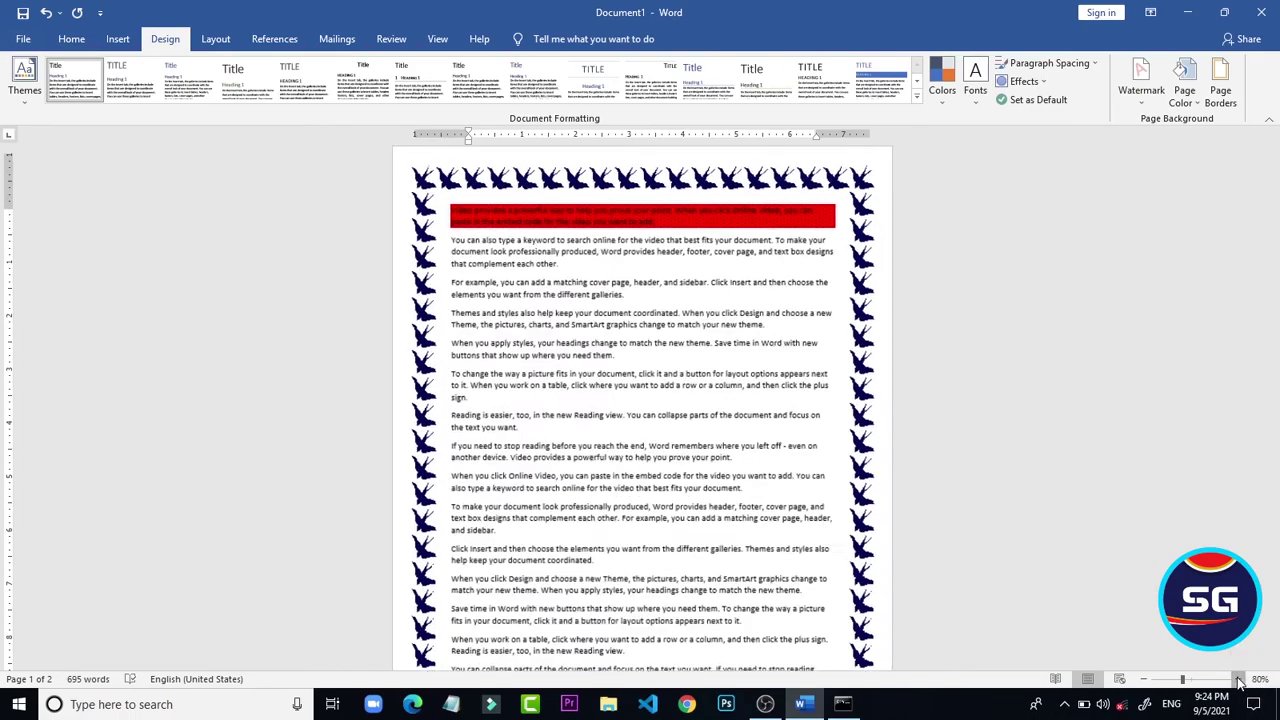
{"action": "left_click", "coordinate": [1238, 679]}
{"action": "left_click", "coordinate": [1238, 679]}
{"action": "left_click", "coordinate": [1238, 679]}
{"action": "left_click", "coordinate": [1238, 679]}
{"action": "left_click", "coordinate": [1238, 679]}
{"action": "left_click", "coordinate": [1238, 679]}
{"action": "left_click", "coordinate": [1238, 679]}
{"action": "left_click", "coordinate": [1238, 679]}
{"action": "left_click", "coordinate": [1238, 679]}
{"action": "left_click", "coordinate": [1238, 679]}
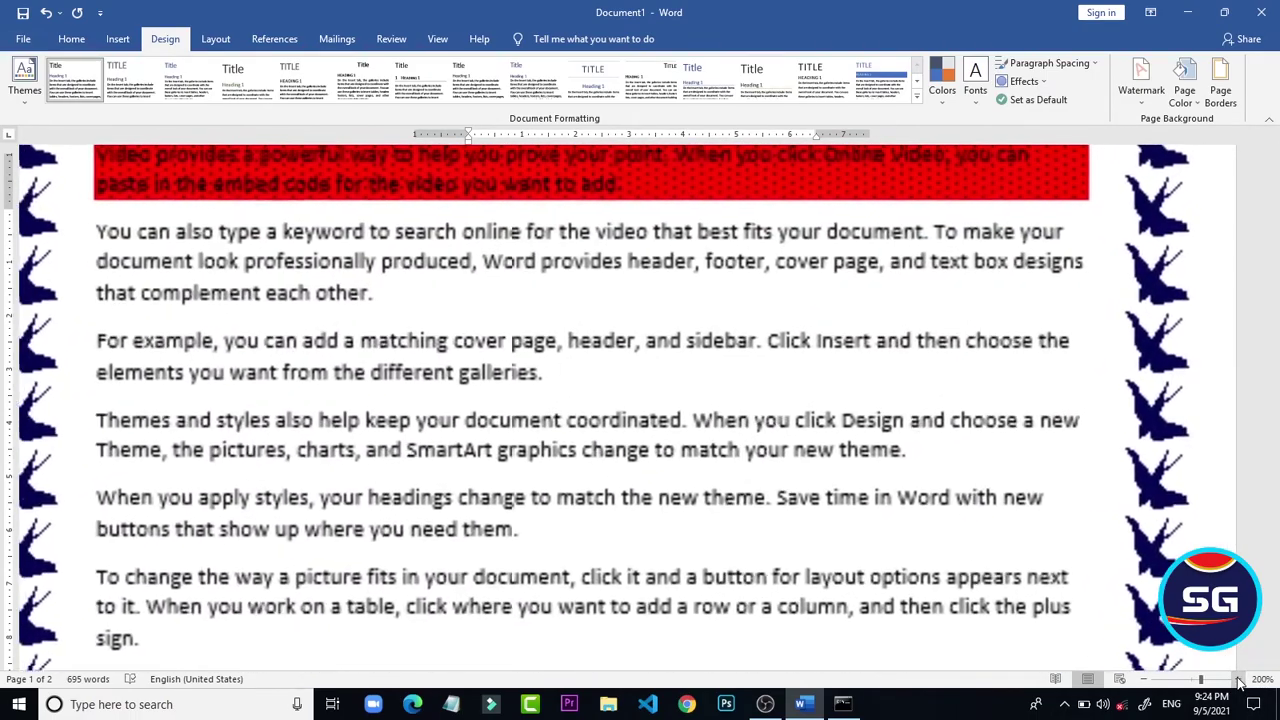
{"action": "left_click", "coordinate": [1238, 679]}
{"action": "left_click", "coordinate": [1238, 679]}
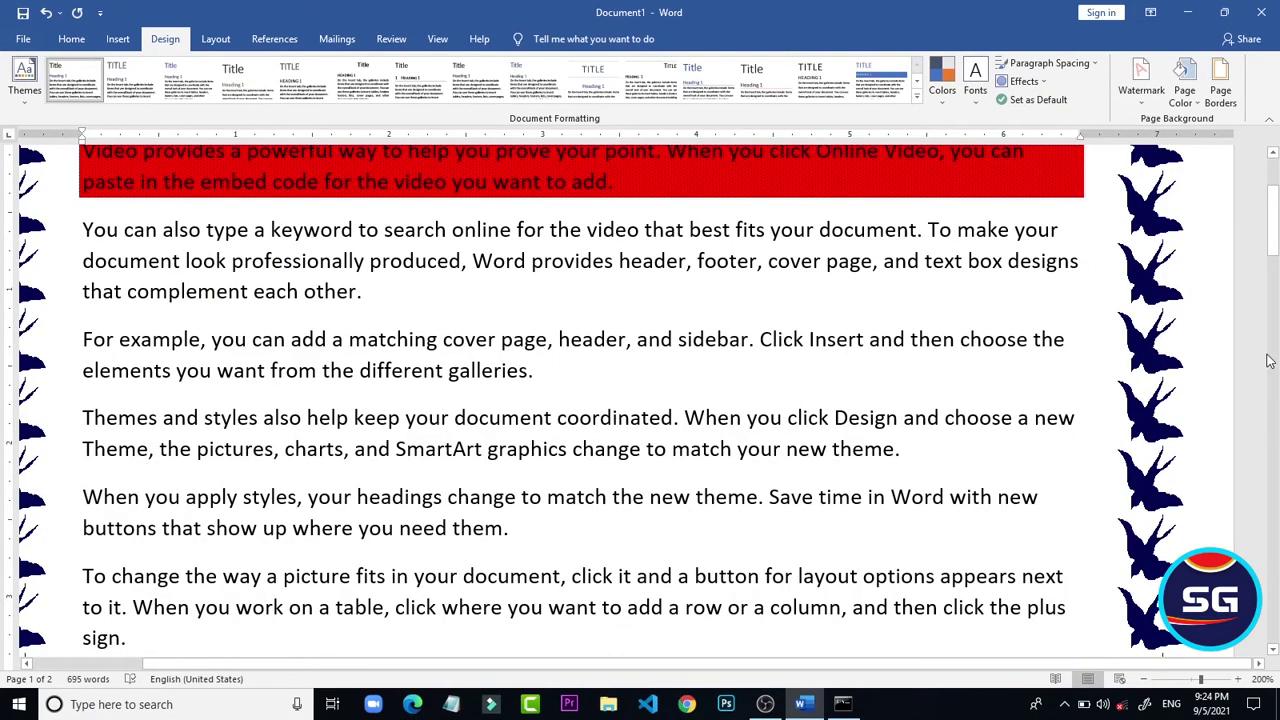
{"action": "scroll", "coordinate": [1270, 220], "scroll_direction": "up", "scroll_amount": 3}
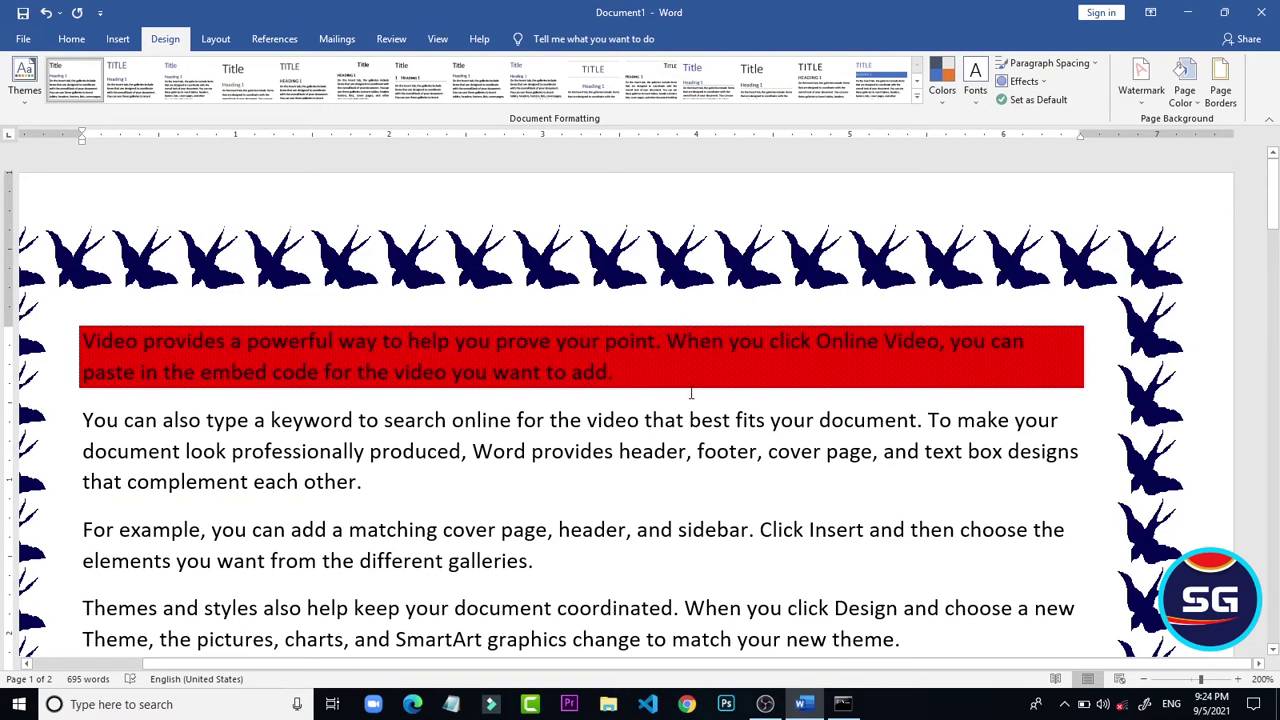
- Add a box border with a solid ½ pt line in automatic color around the first paragraph
{"action": "left_click_drag", "start_coordinate": [690, 393], "coordinate": [247, 341]}
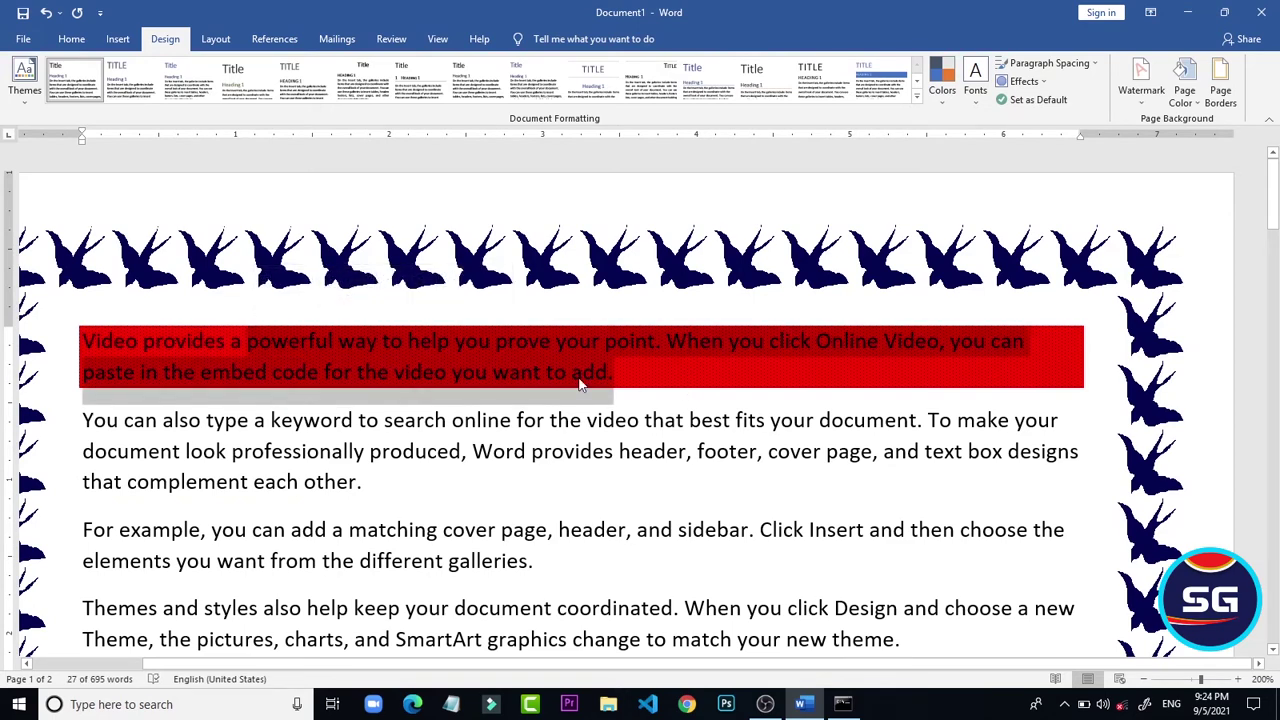
{"action": "left_click", "coordinate": [626, 380]}
{"action": "left_click_drag", "start_coordinate": [626, 380], "coordinate": [11, 322]}
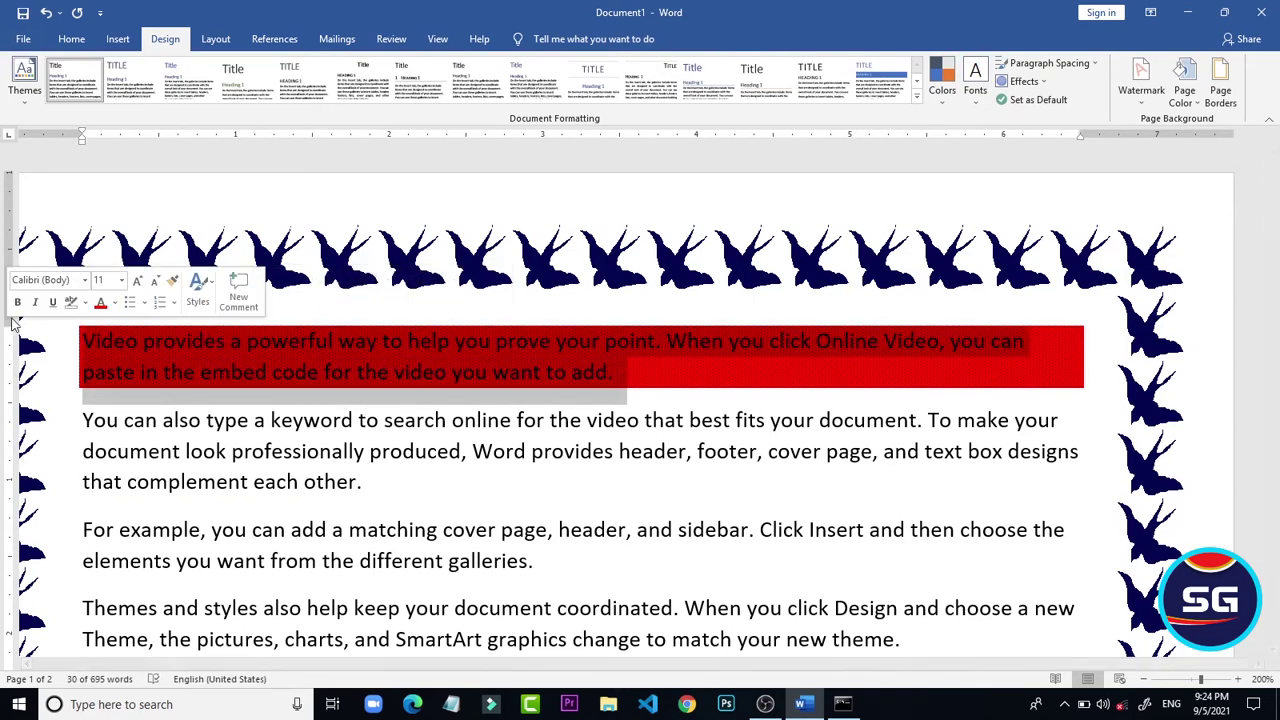
{"action": "left_click", "coordinate": [66, 40]}
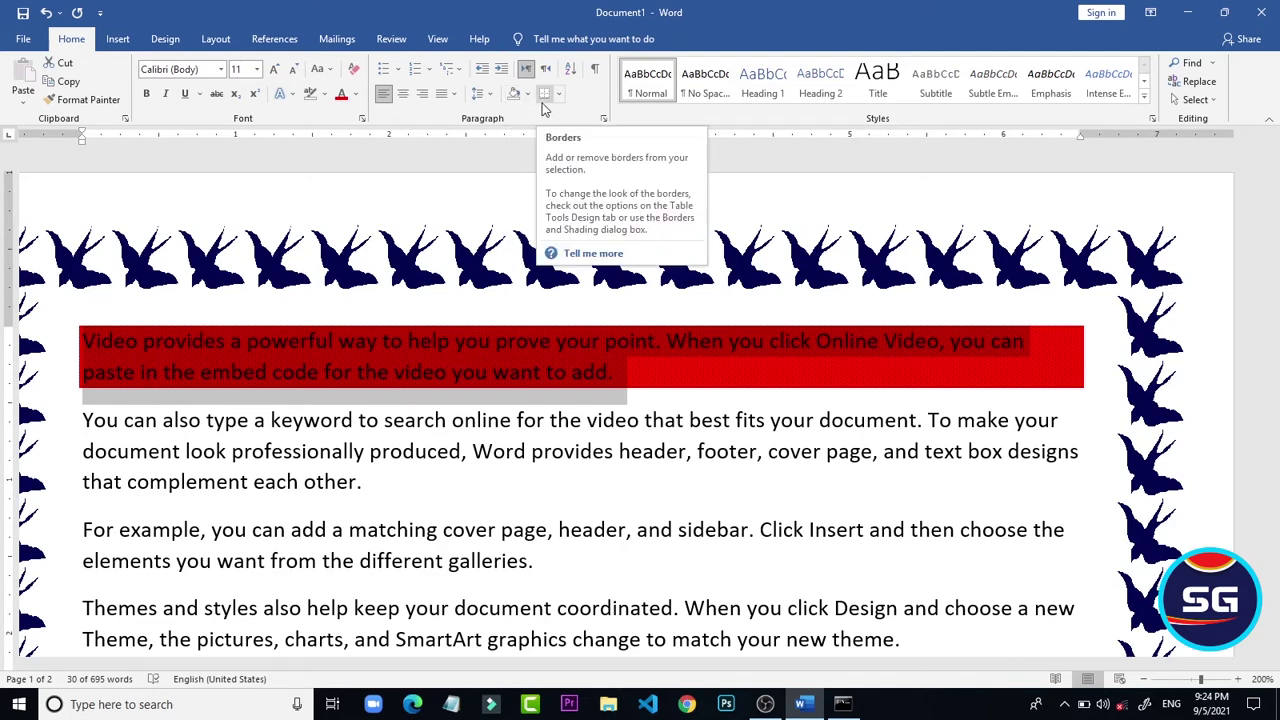
{"action": "left_click", "coordinate": [561, 96]}
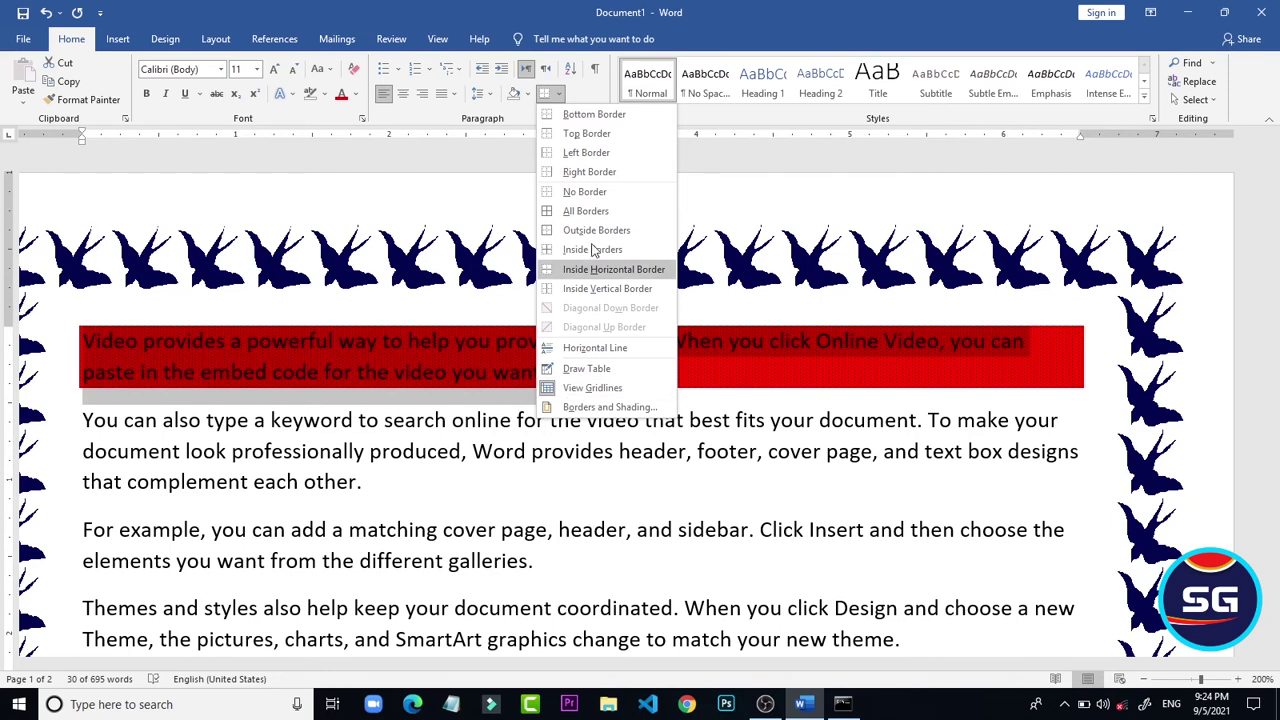
{"action": "left_click", "coordinate": [582, 404]}
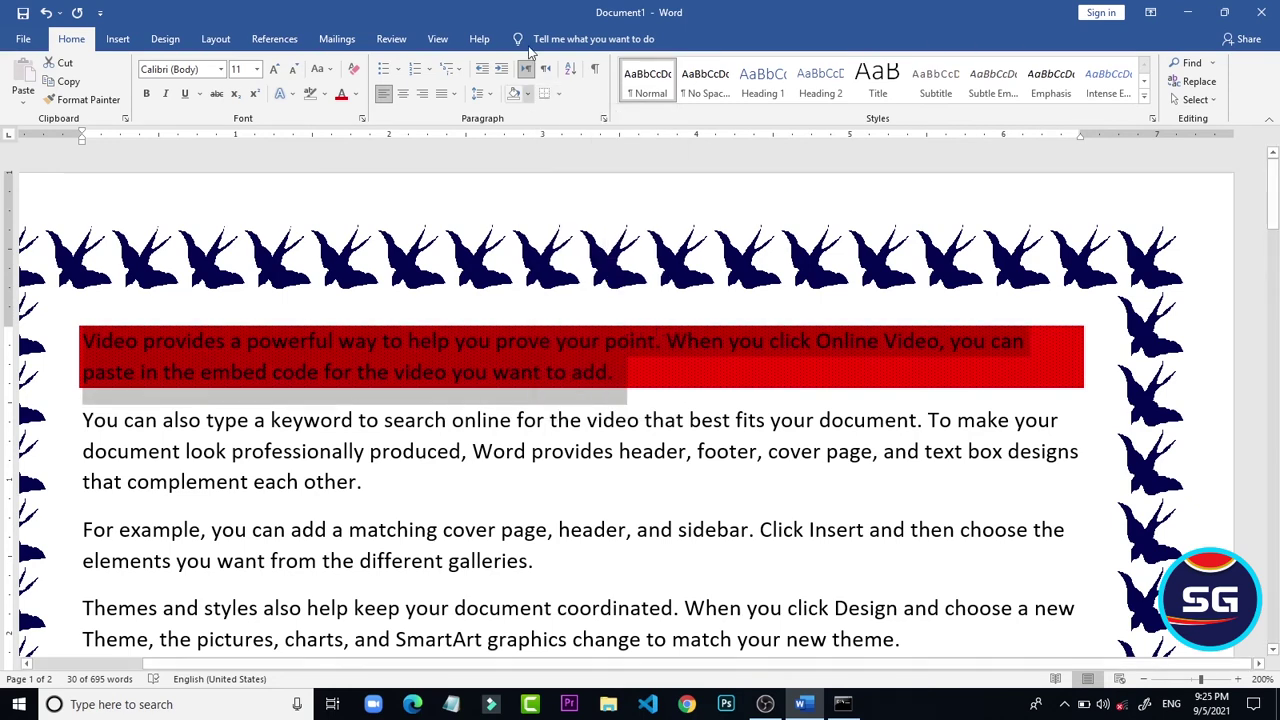
{"action": "left_click", "coordinate": [559, 93]}
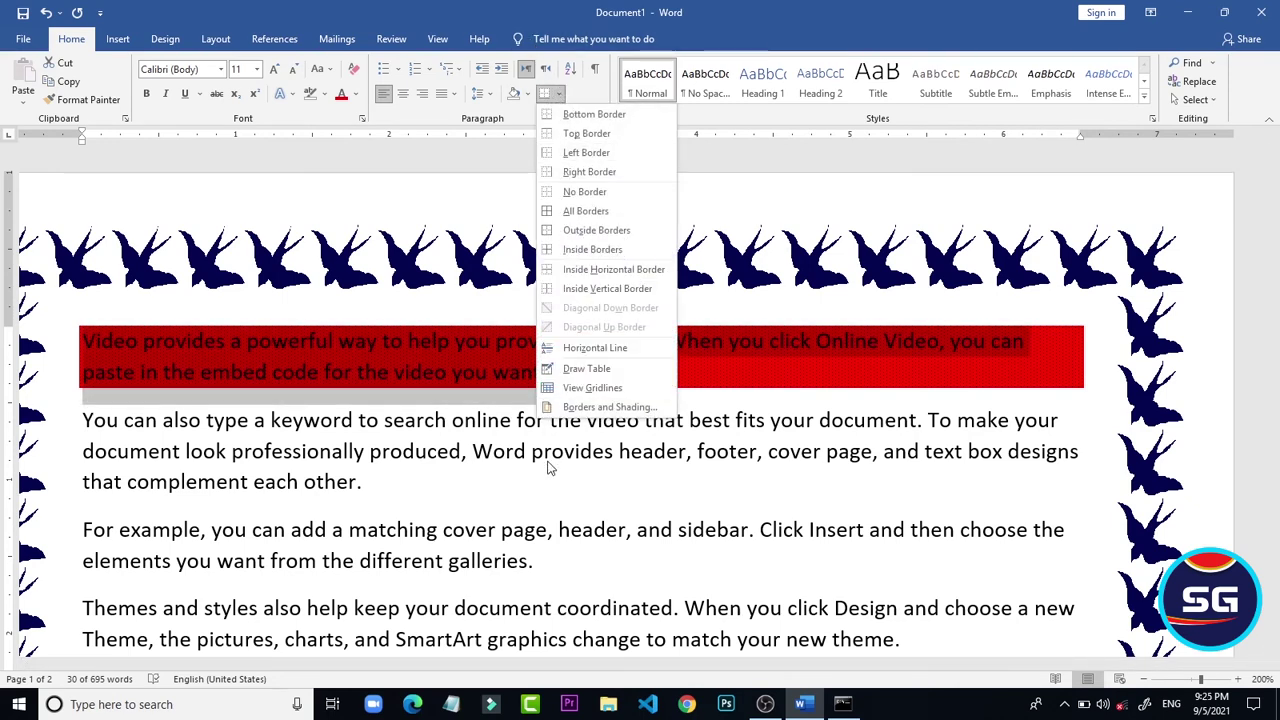
{"action": "left_click", "coordinate": [567, 408]}
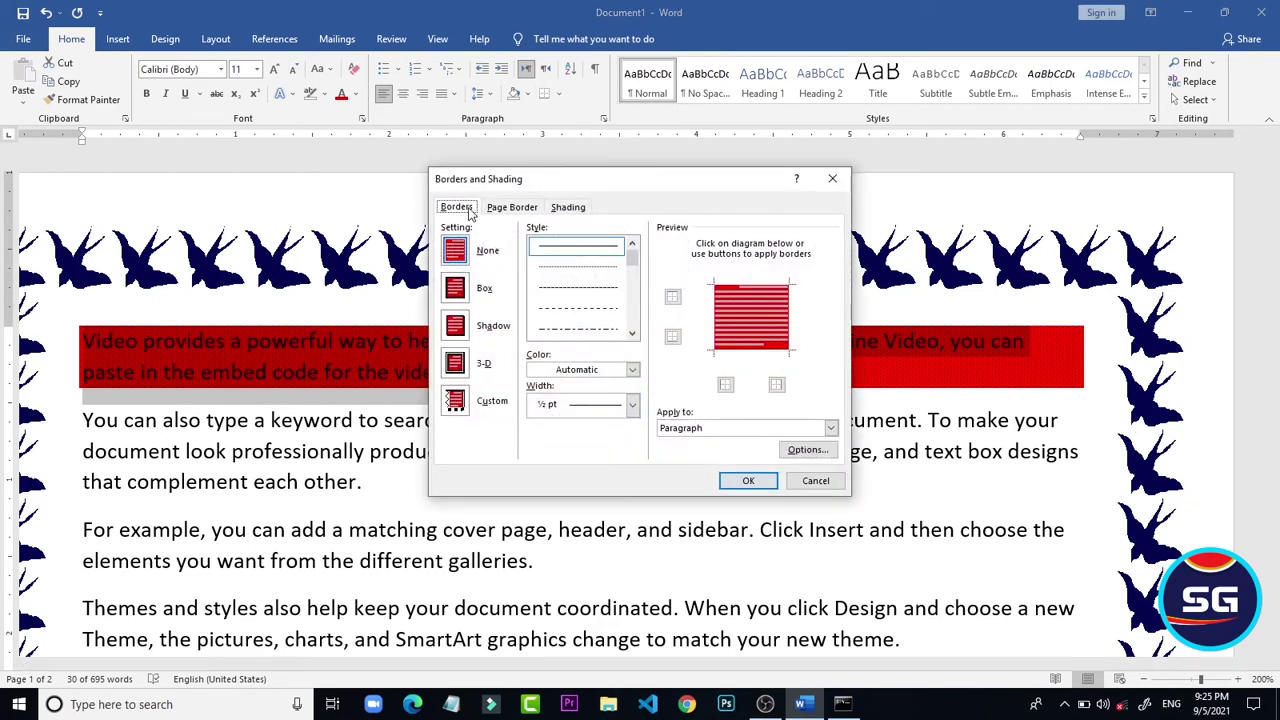
{"action": "left_click", "coordinate": [466, 295]}
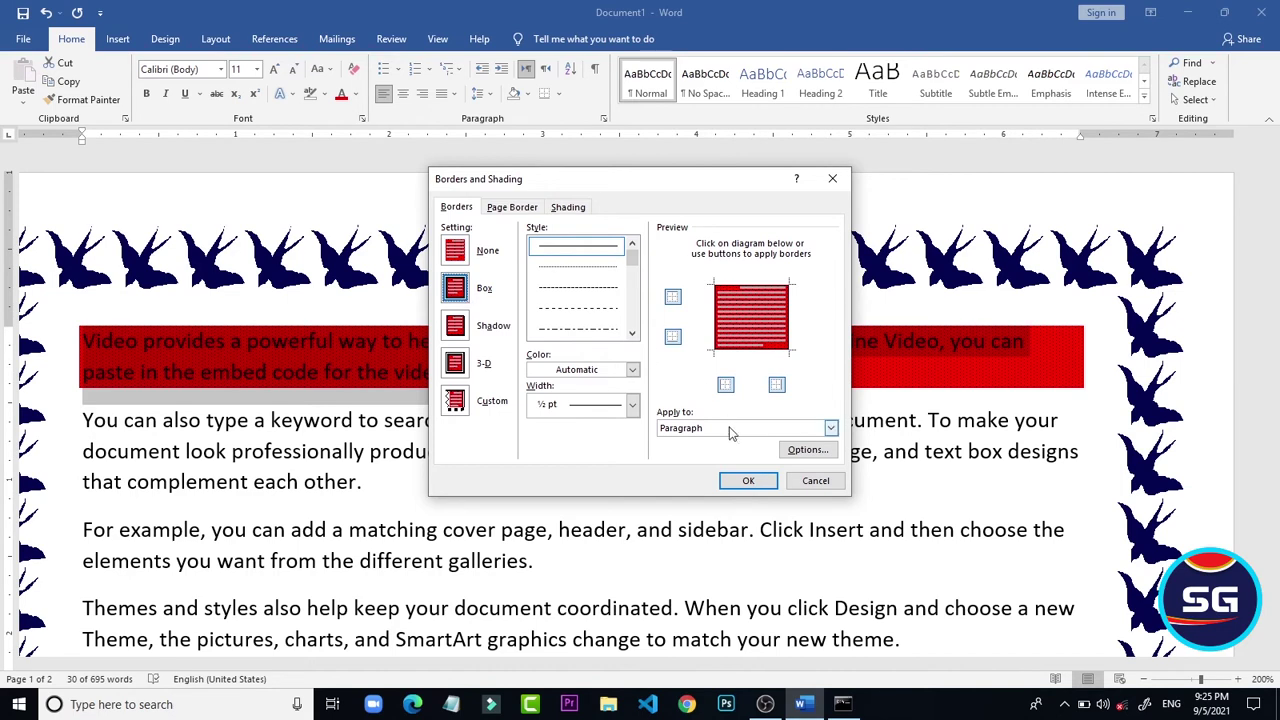
{"action": "left_click", "coordinate": [748, 480]}
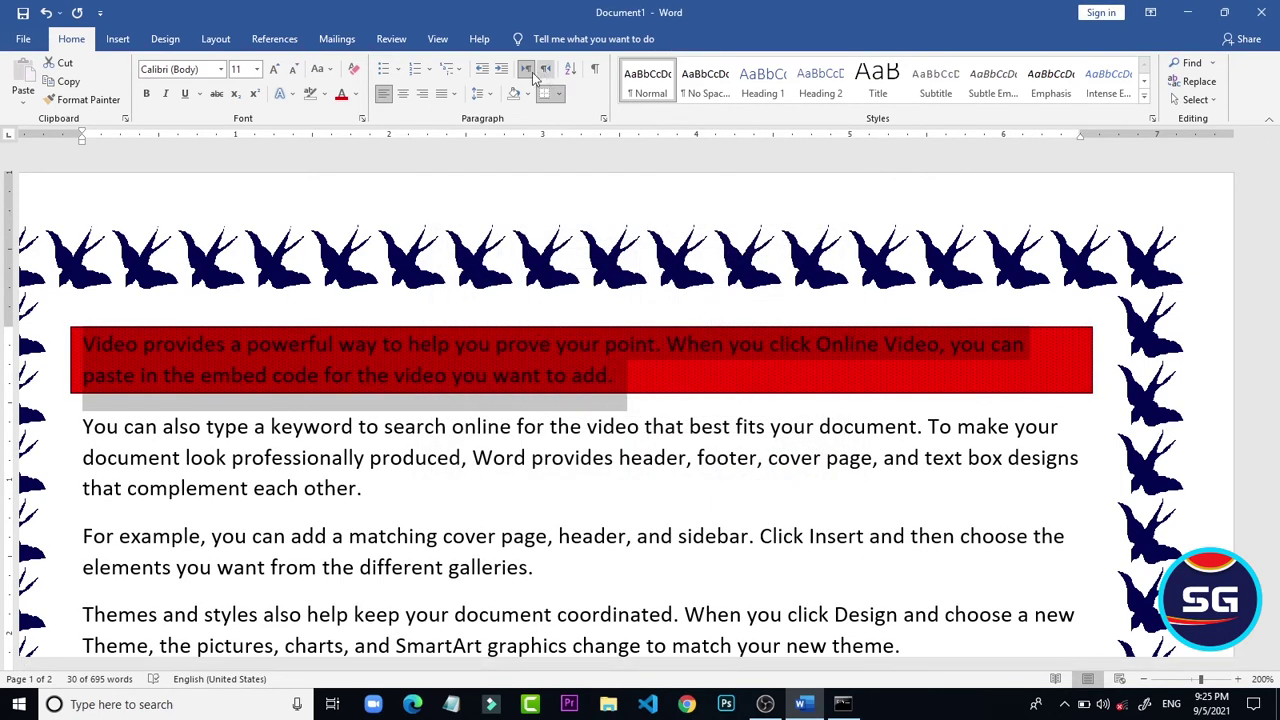
- Remove the red shading from the first paragraph by setting it to No Color
{"action": "left_click", "coordinate": [526, 94]}
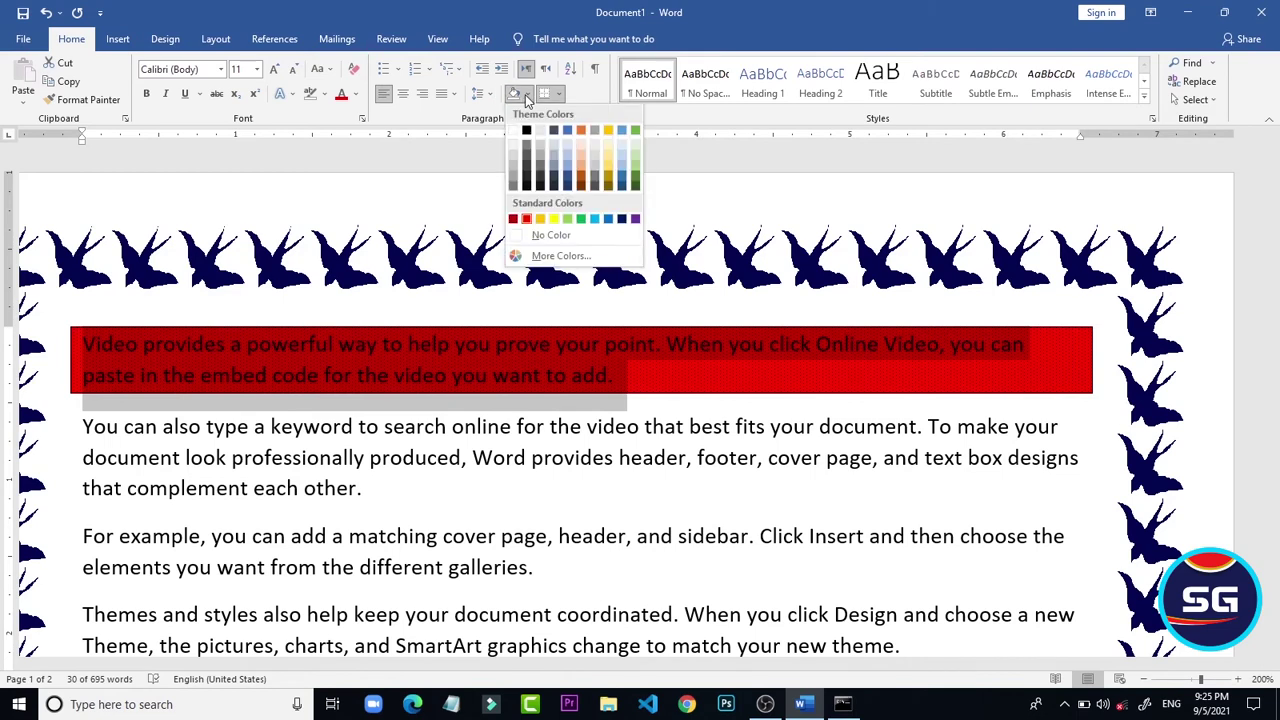
{"action": "left_click", "coordinate": [573, 236]}
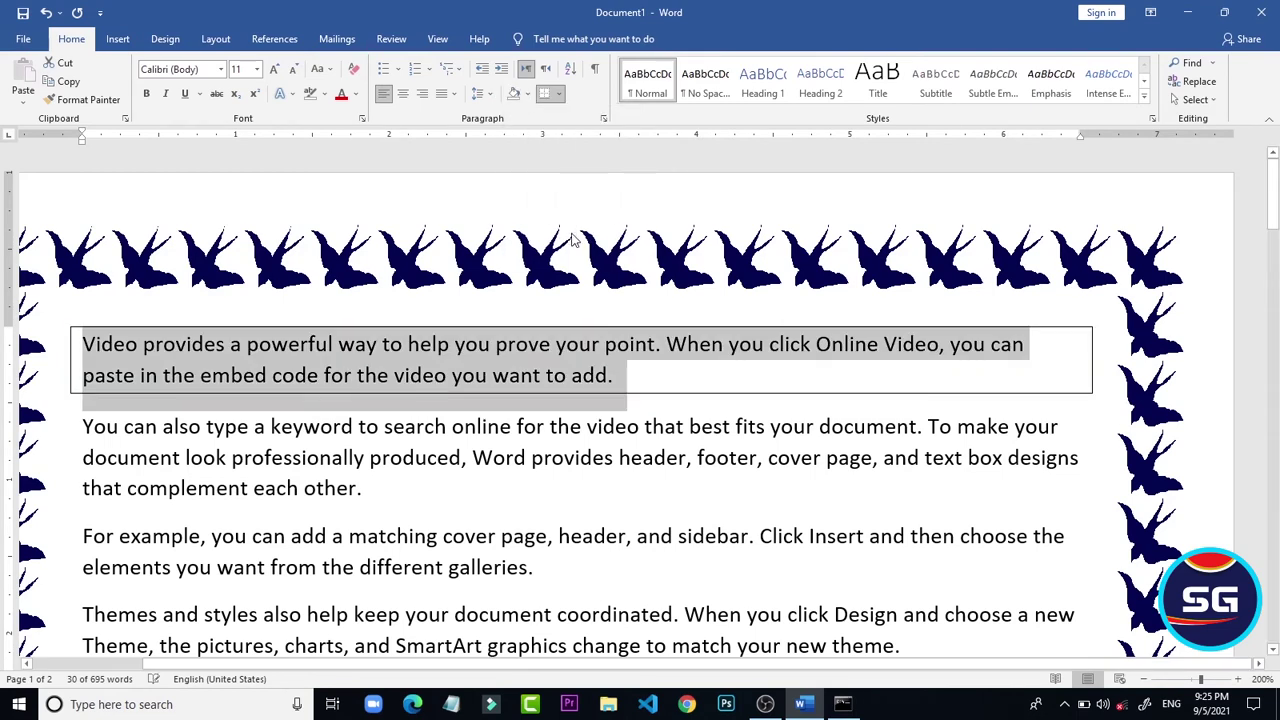
{"action": "left_click", "coordinate": [758, 487]}
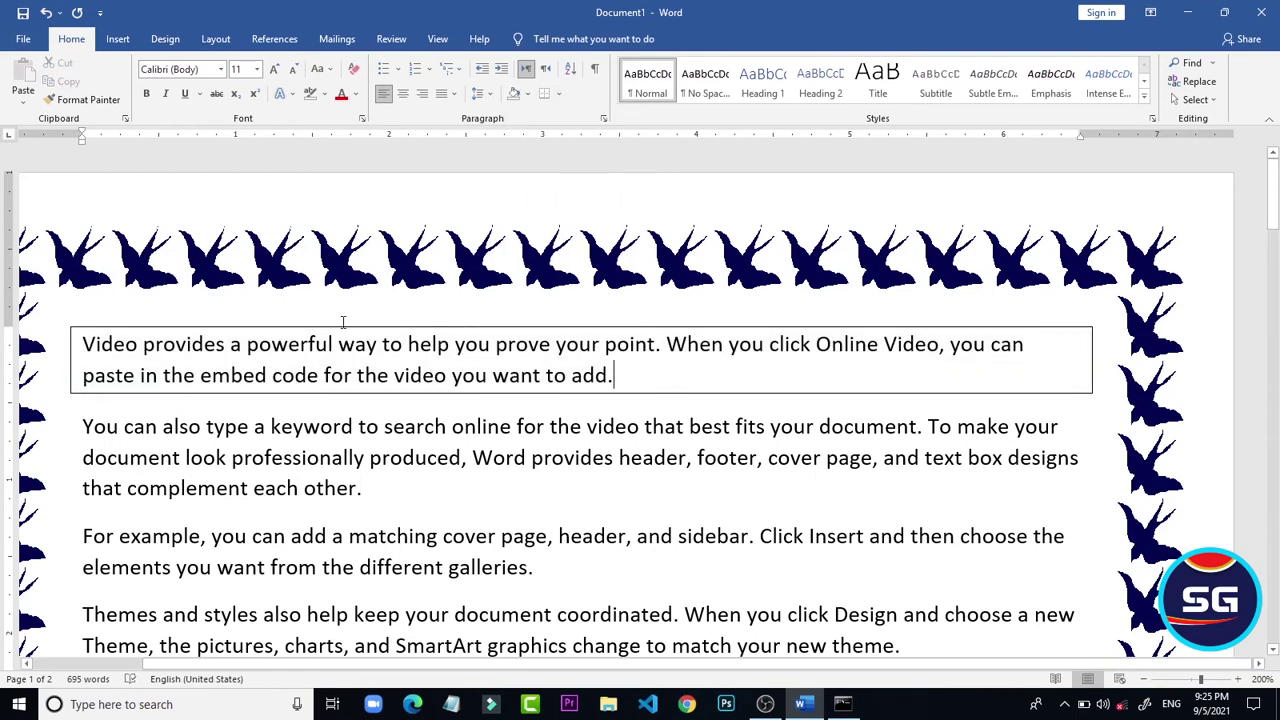
- Remove the box border from the first paragraph by choosing None as its border setting
{"action": "double_click", "coordinate": [52, 328]}
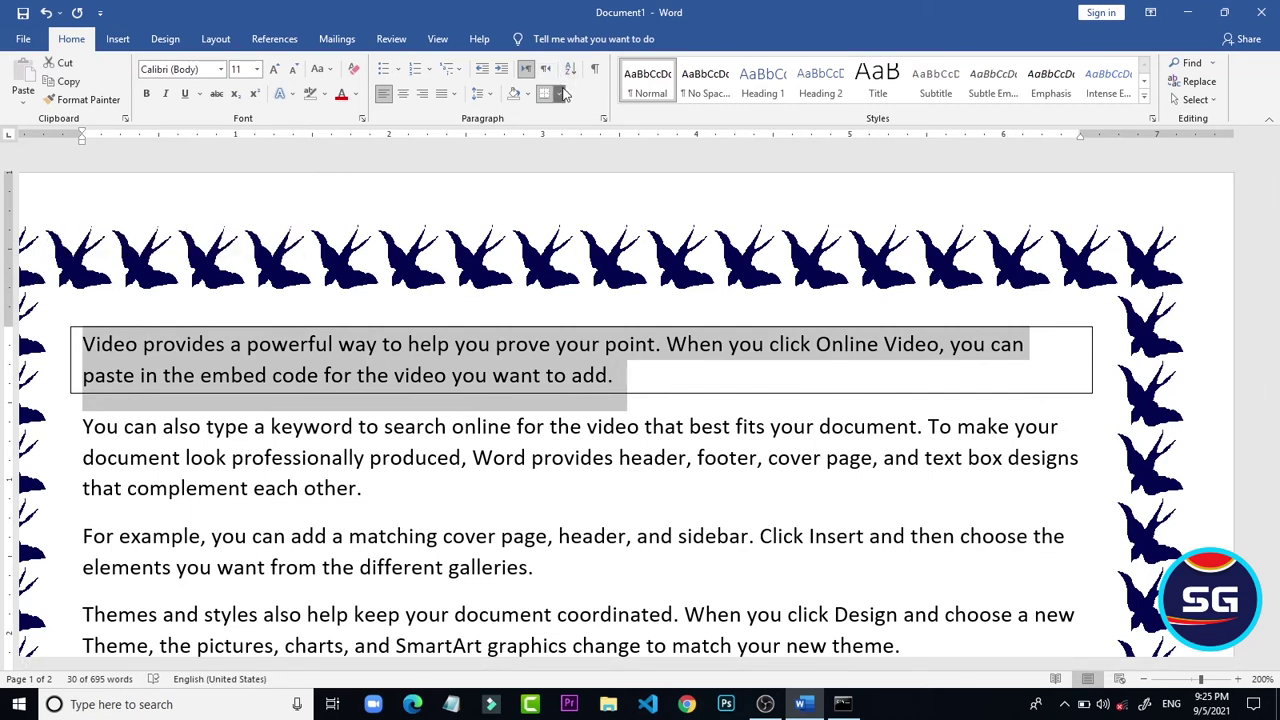
{"action": "left_click", "coordinate": [558, 93]}
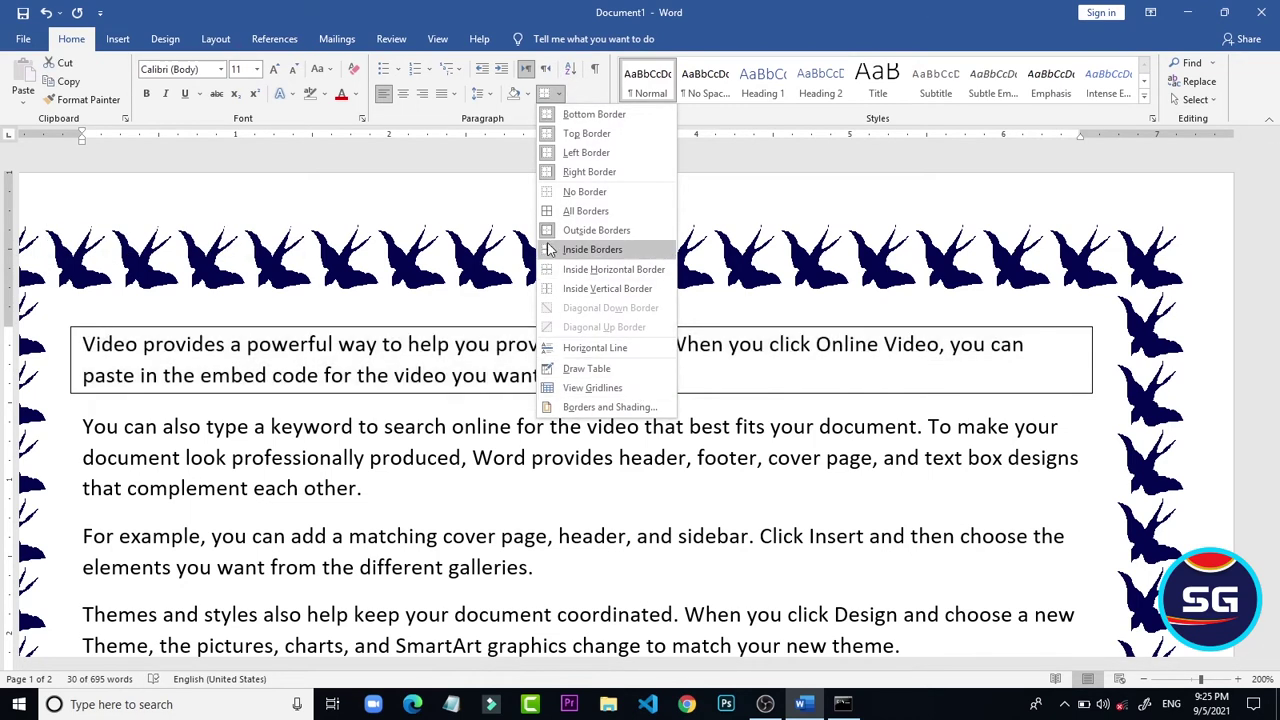
{"action": "left_click", "coordinate": [580, 407]}
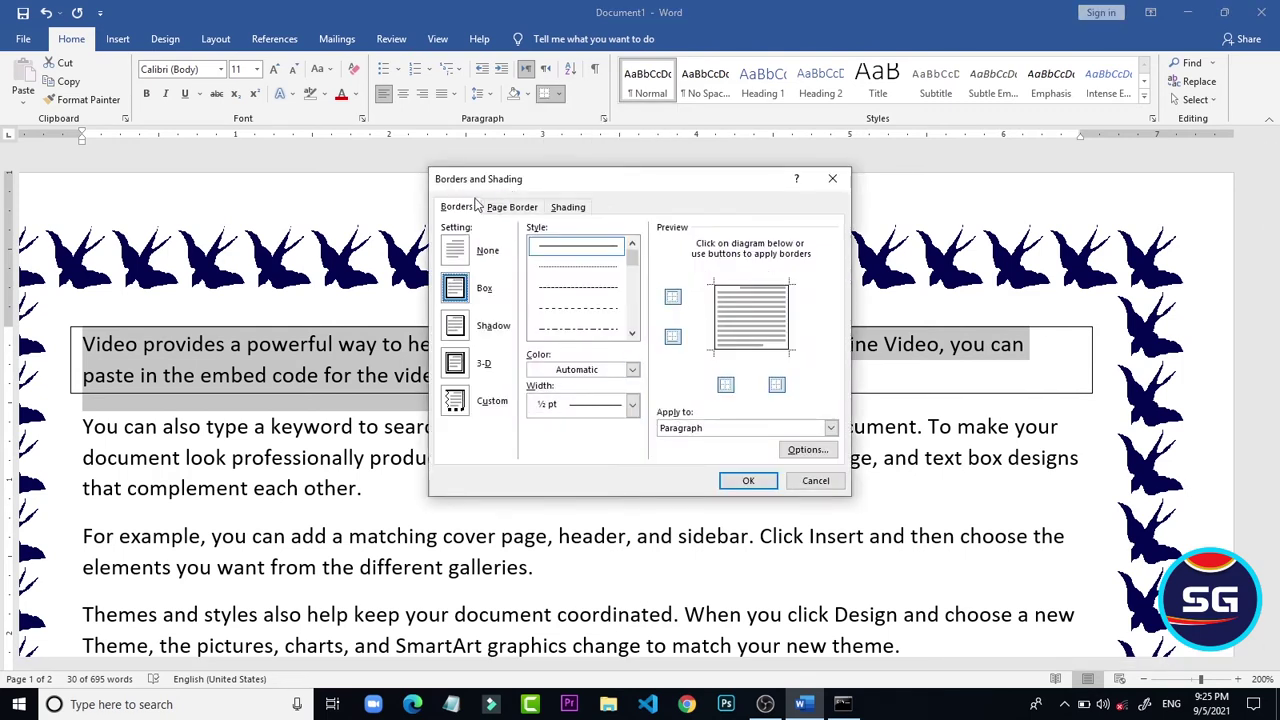
{"action": "left_click", "coordinate": [456, 251]}
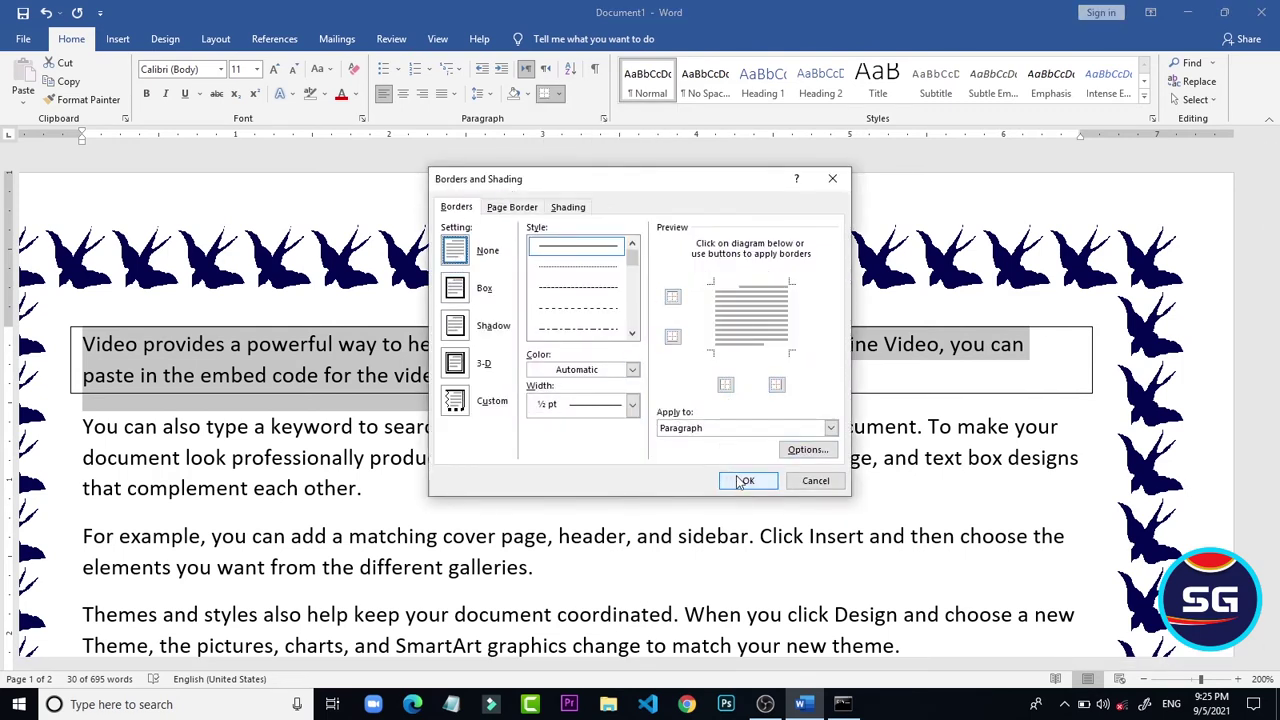
{"action": "left_click", "coordinate": [745, 481]}
{"action": "left_click", "coordinate": [657, 392]}
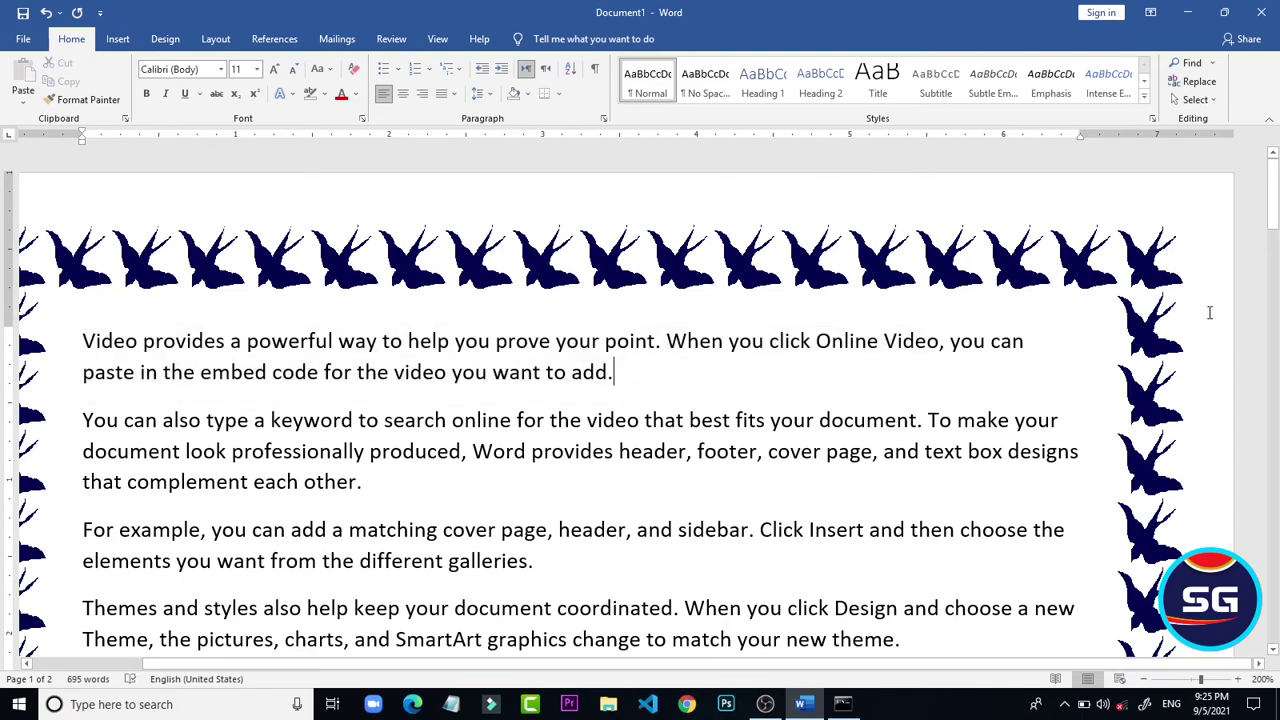
- Insert blank lines above the first paragraph and add the centered heading "welcome" there
{"action": "left_click", "coordinate": [585, 316]}
{"action": "key", "text": "Return"}
{"action": "key", "text": "Return"}
{"action": "key", "text": "Return"}
{"action": "key", "text": "Return"}
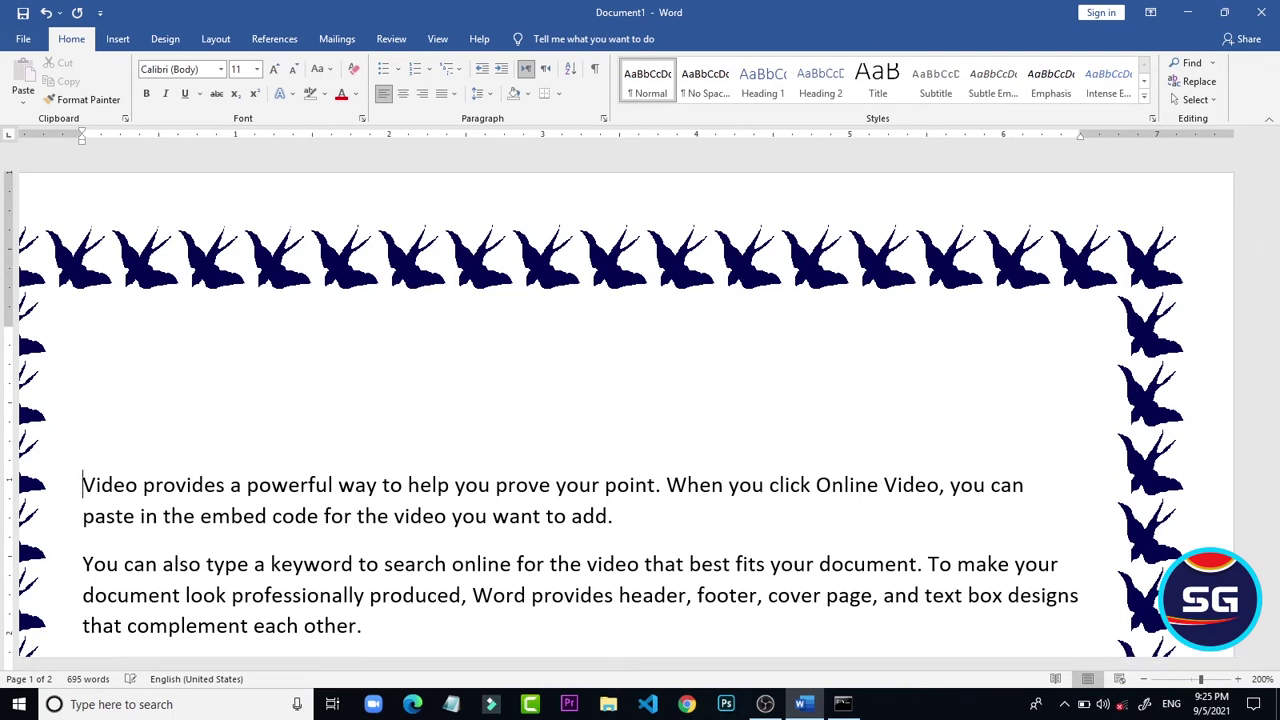
{"action": "left_click", "coordinate": [348, 442]}
{"action": "type", "text": "we"}
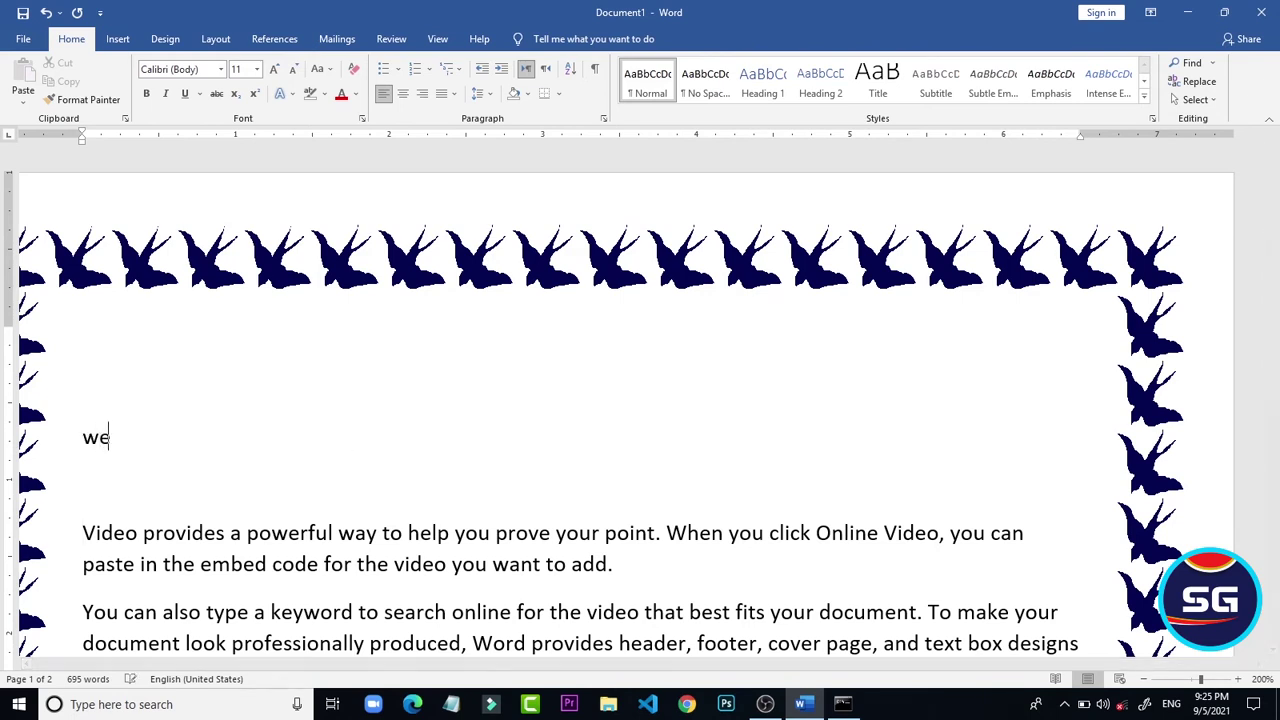
{"action": "type", "text": "lcome"}
{"action": "key", "text": "ctrl+e"}
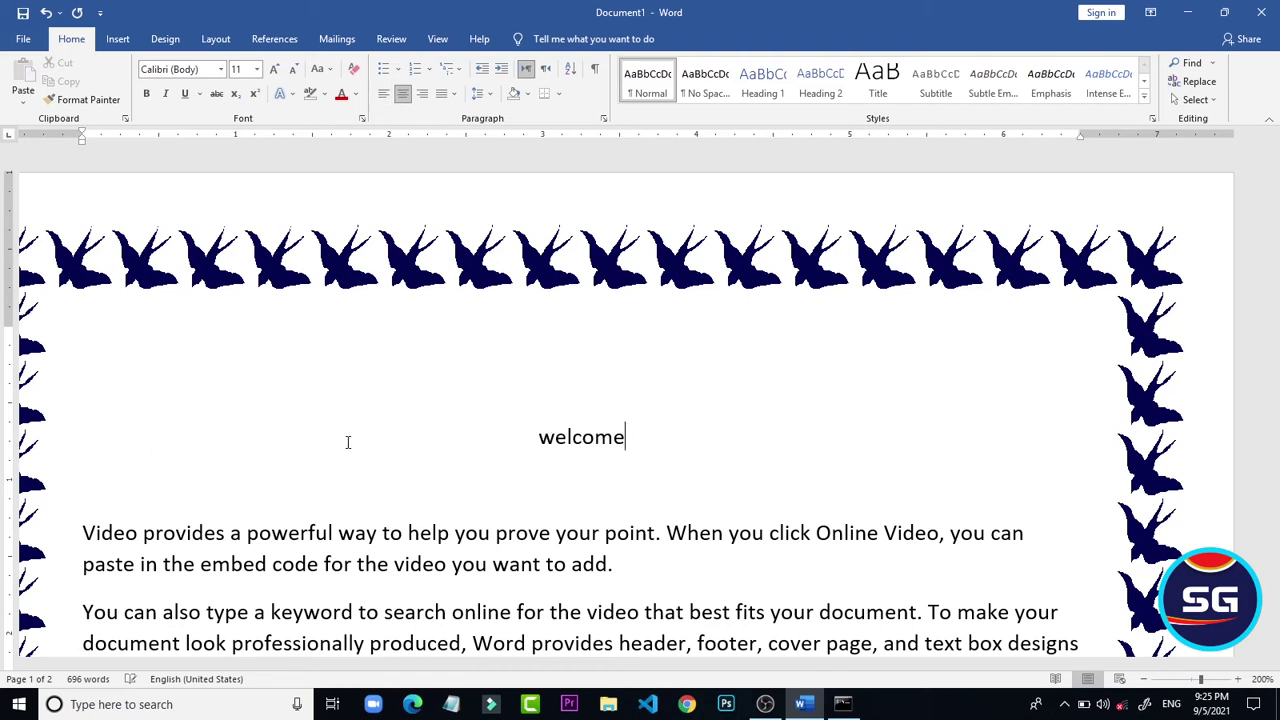
- Set the font of the "welcome" heading to Times New Roman
{"action": "key", "text": "ctrl+a"}
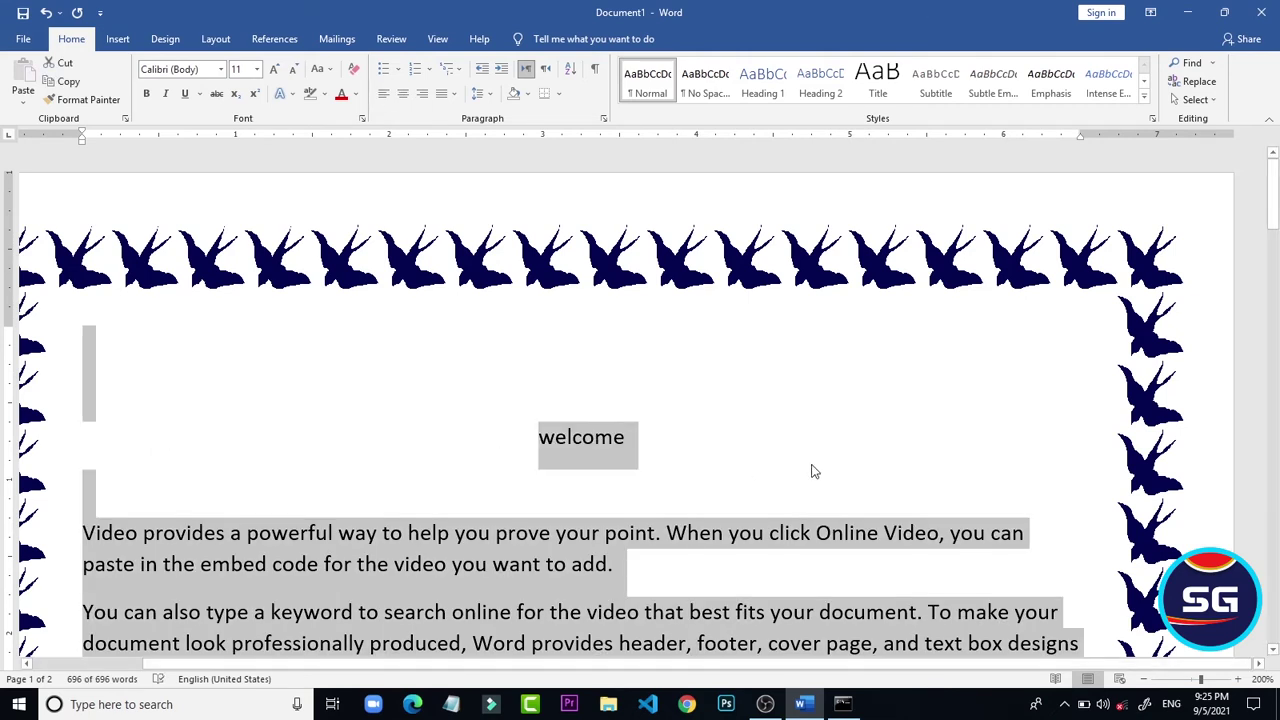
{"action": "left_click", "coordinate": [810, 463]}
{"action": "left_click_drag", "start_coordinate": [651, 443], "coordinate": [514, 423]}
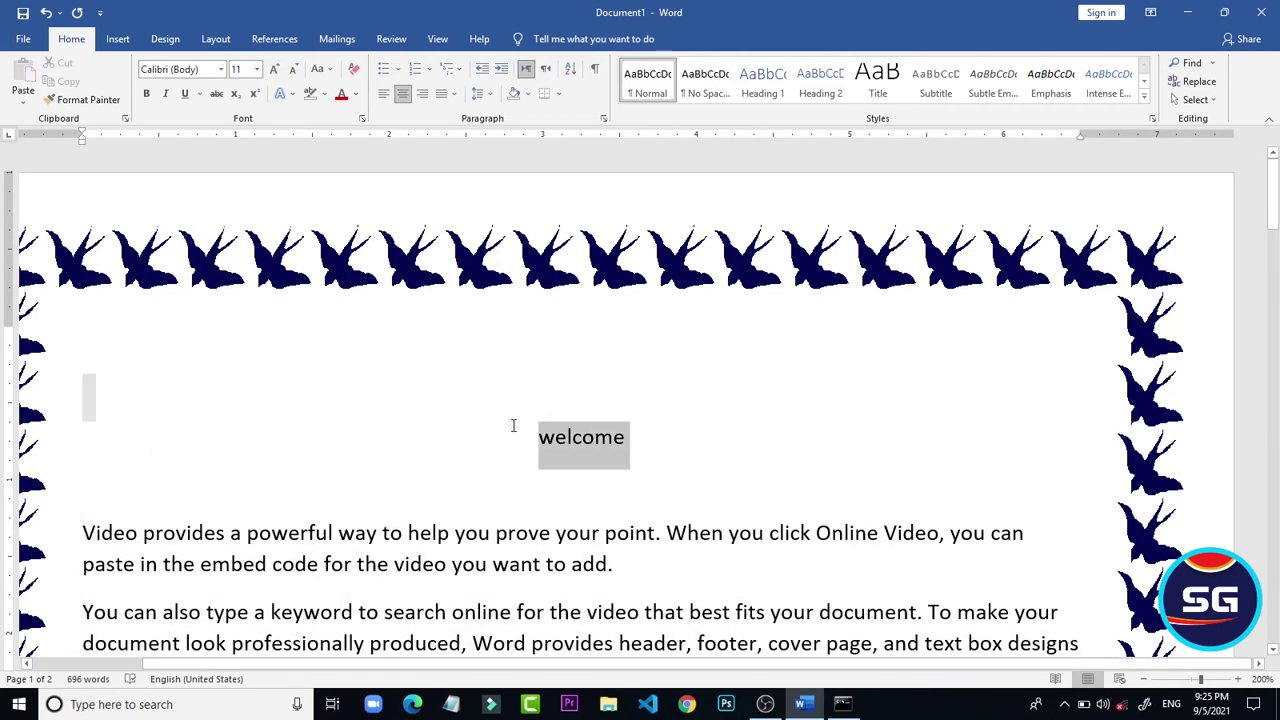
{"action": "left_click", "coordinate": [182, 75]}
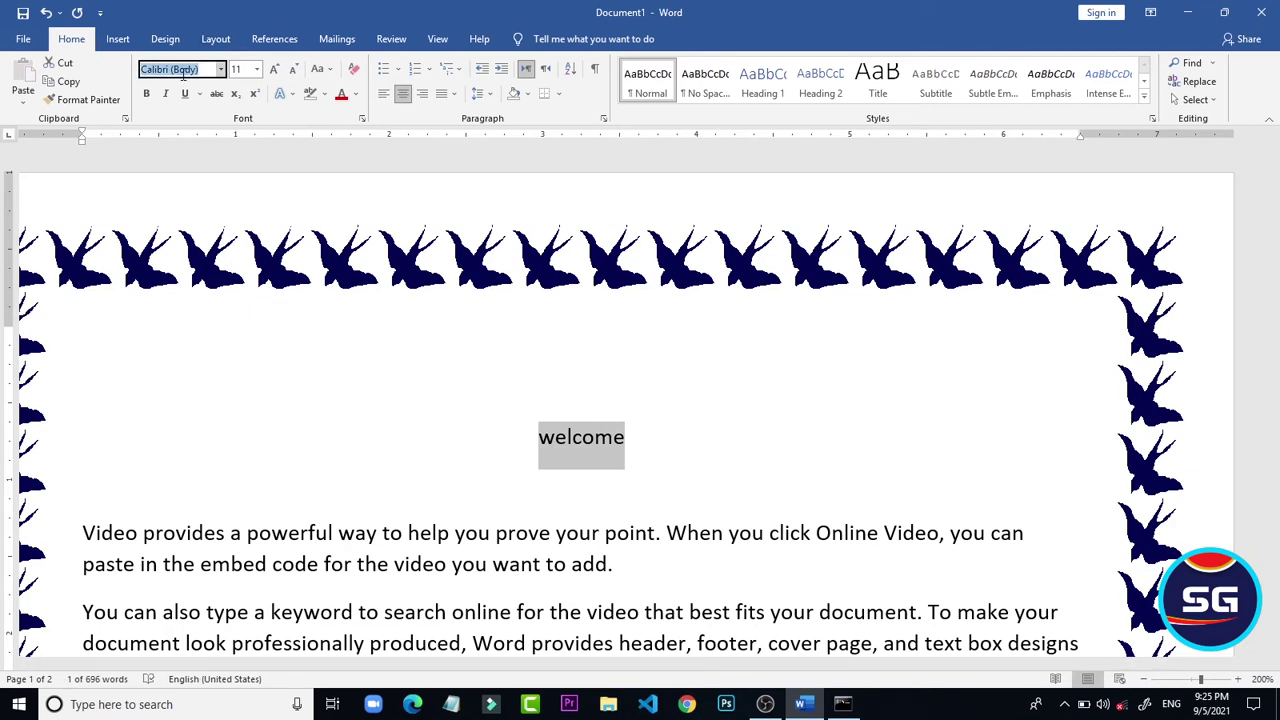
{"action": "type", "text": "Times New Roma"}
{"action": "key", "text": "Return"}
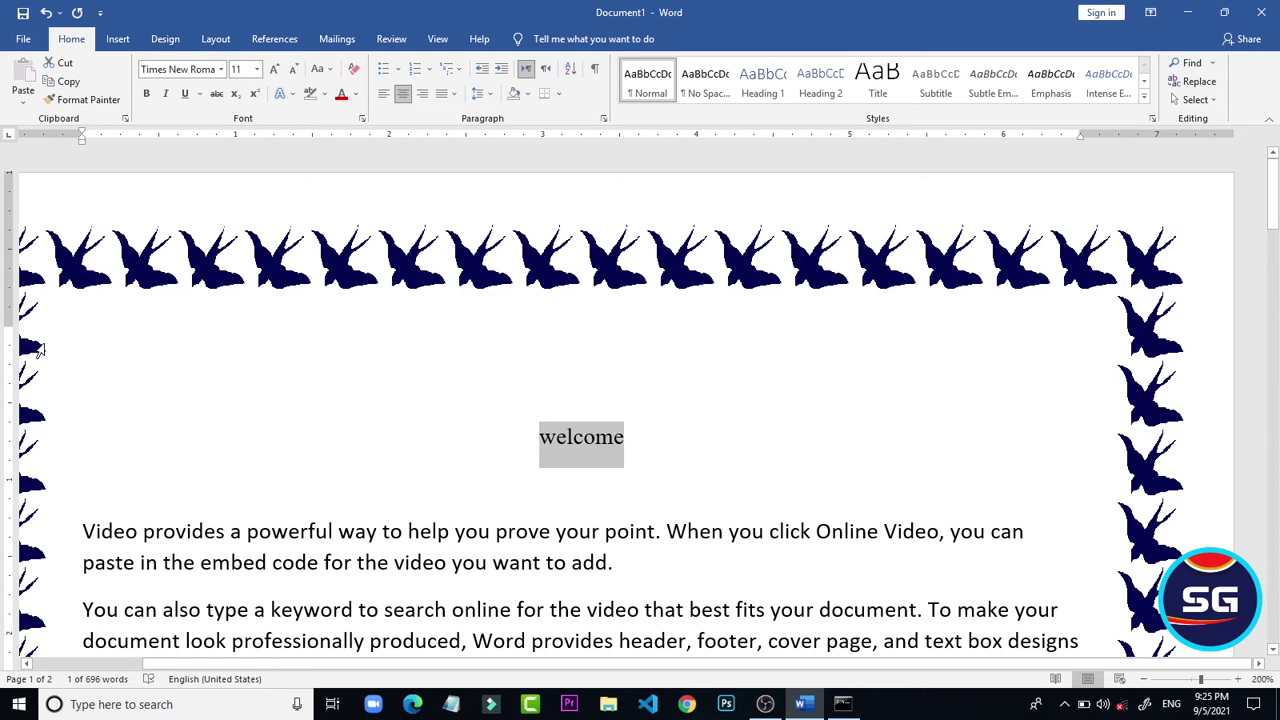
- Increase the font size of the "welcome" heading to 28
{"action": "key", "text": "ctrl+bracketright"}
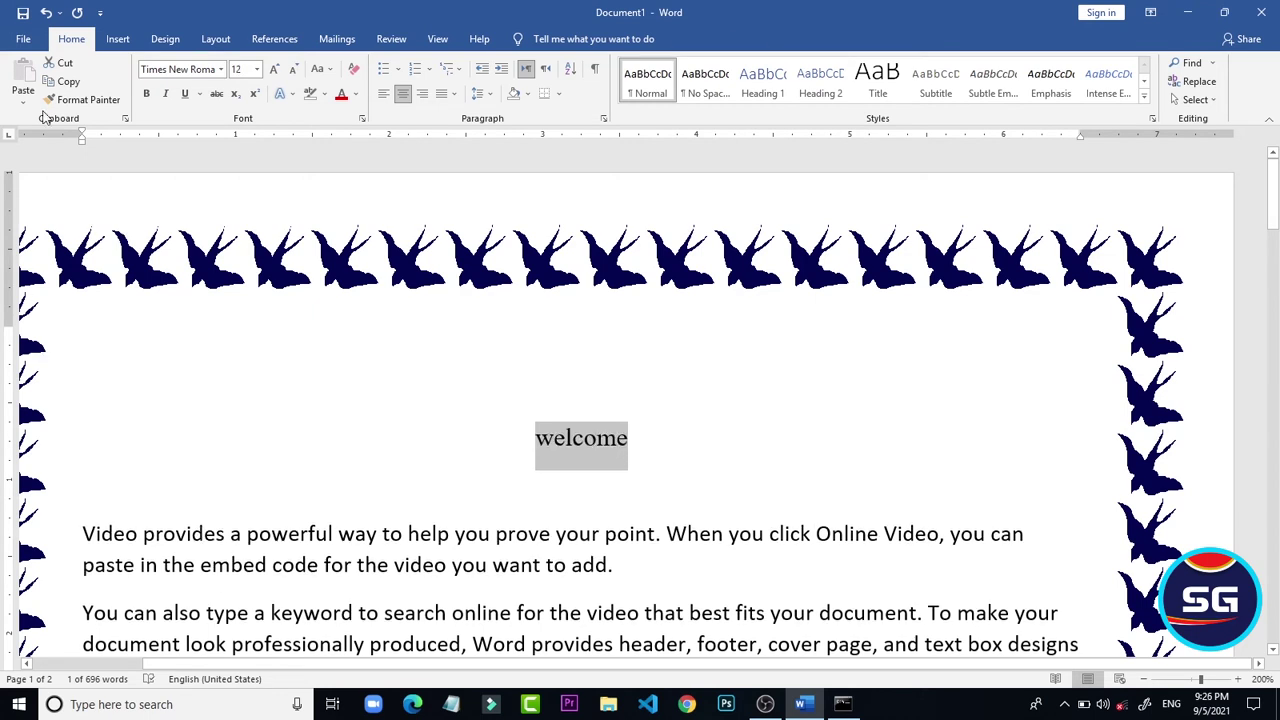
{"action": "left_click", "coordinate": [281, 77]}
{"action": "left_click", "coordinate": [281, 77]}
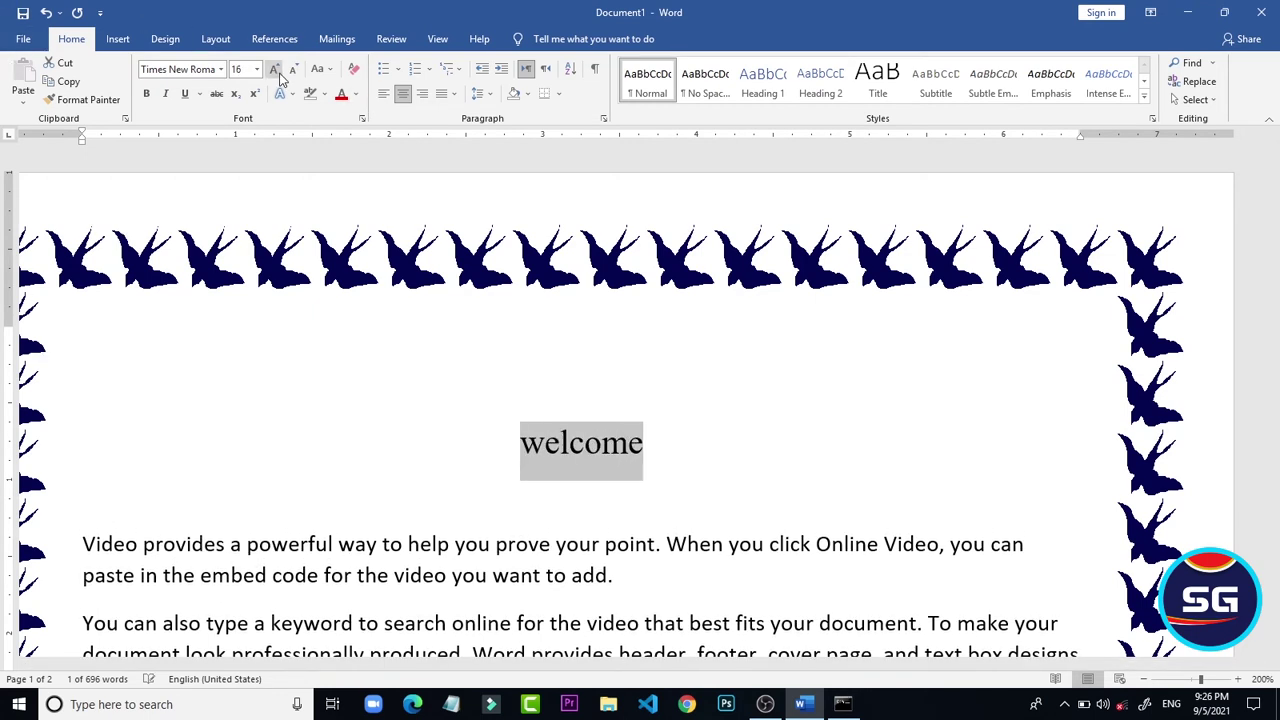
{"action": "left_click", "coordinate": [281, 77]}
{"action": "left_click", "coordinate": [281, 77]}
{"action": "left_click", "coordinate": [281, 77]}
{"action": "left_click", "coordinate": [281, 77]}
{"action": "left_click", "coordinate": [281, 77]}
{"action": "left_click", "coordinate": [281, 77]}
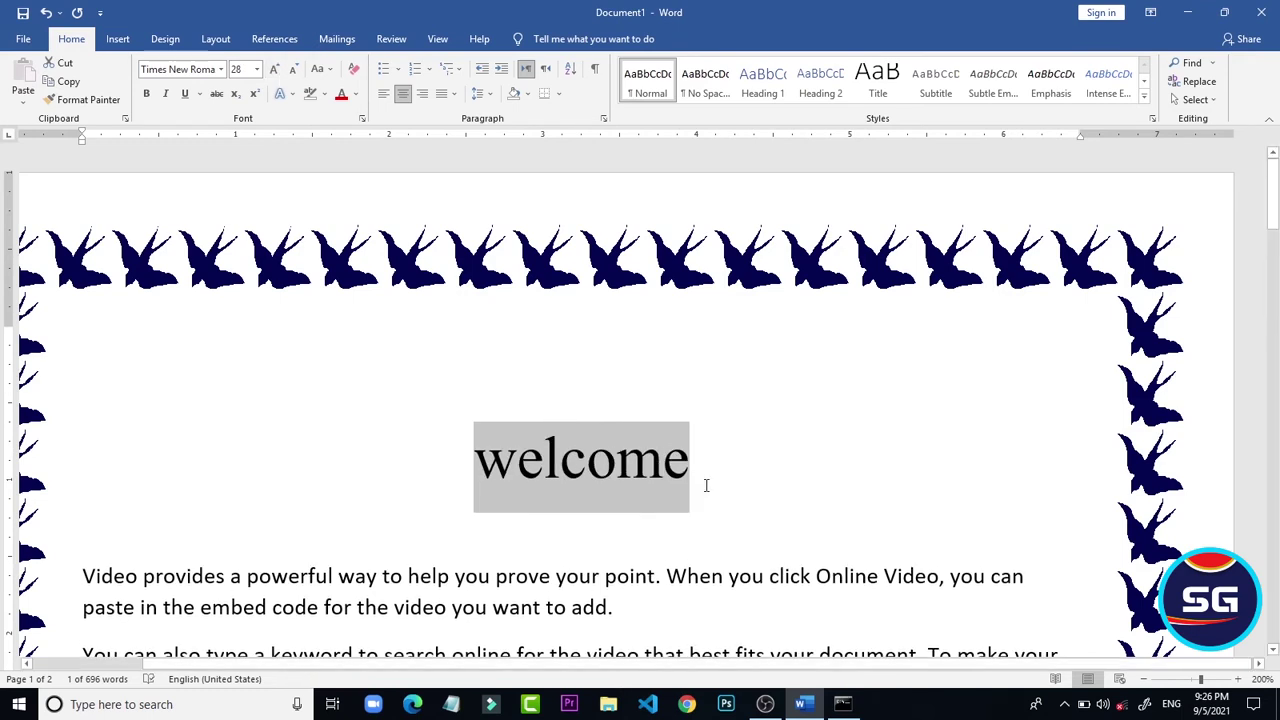
- Shade the "welcome" heading paragraph in standard green and check the pages in the print preview
{"action": "left_click_drag", "start_coordinate": [700, 465], "coordinate": [381, 492]}
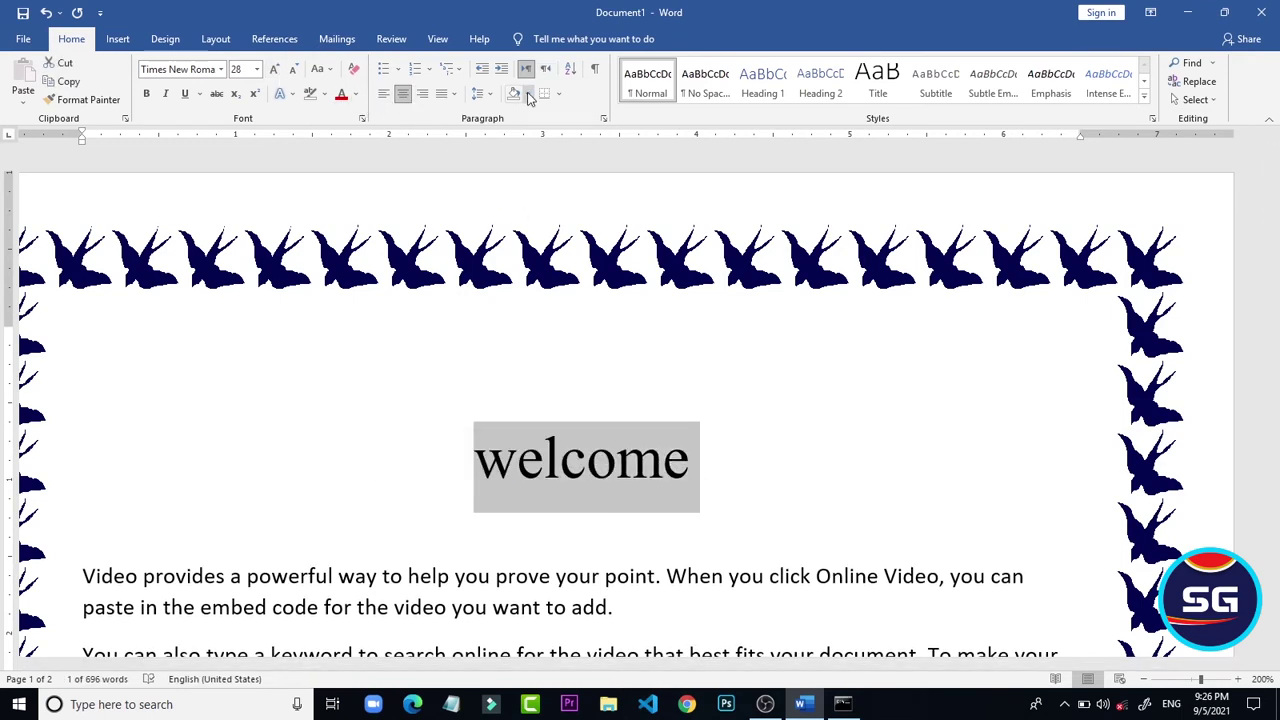
{"action": "left_click", "coordinate": [528, 94]}
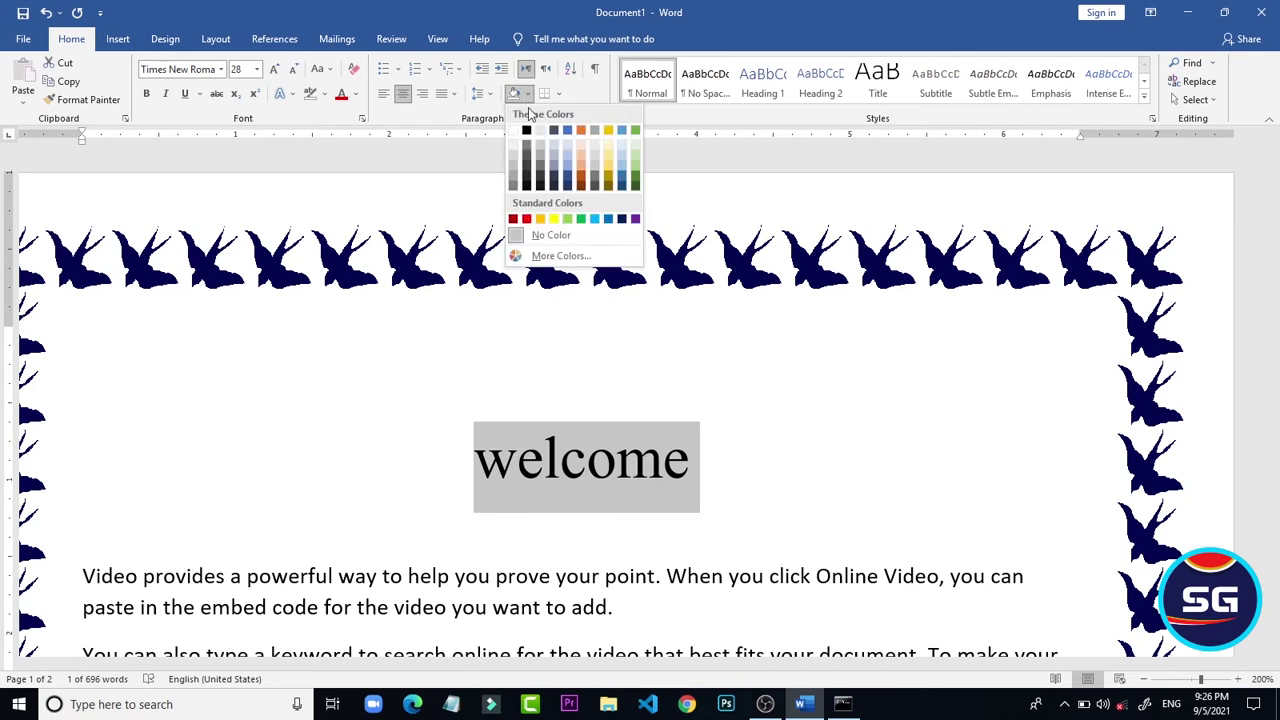
{"action": "left_click", "coordinate": [580, 220]}
{"action": "left_click", "coordinate": [566, 381]}
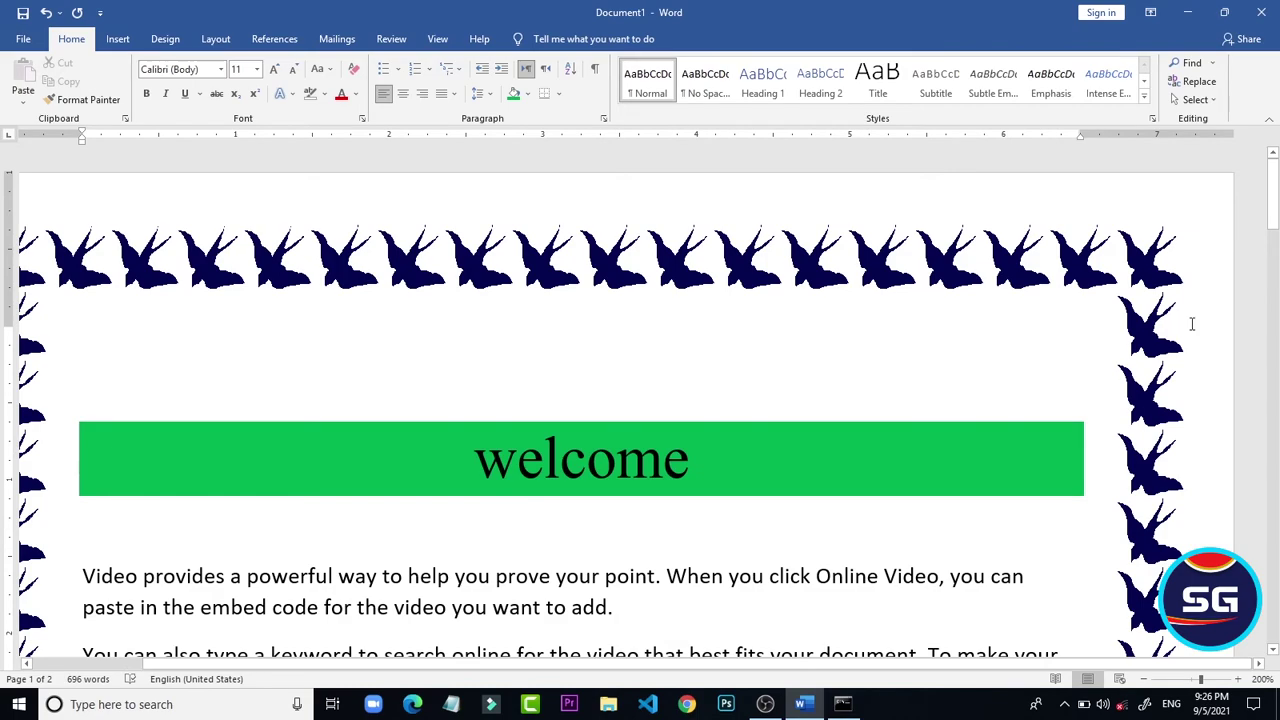
{"action": "left_click_drag", "start_coordinate": [1272, 195], "coordinate": [1276, 258]}
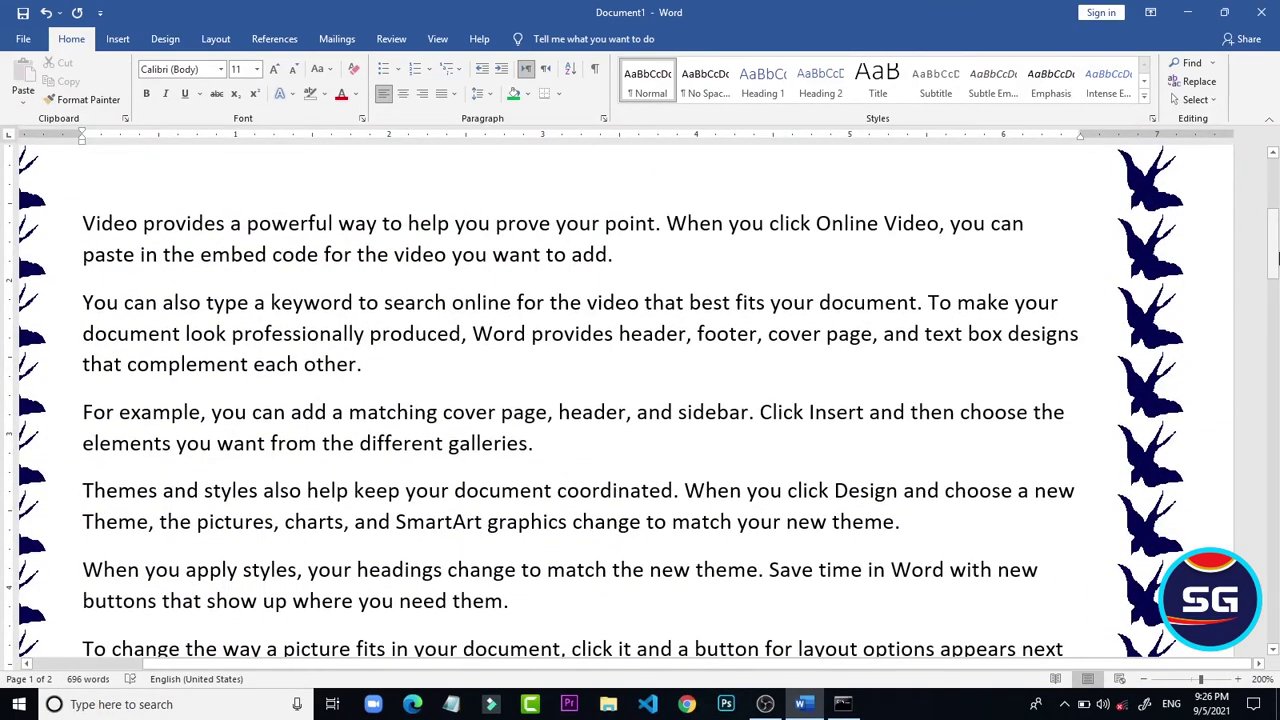
{"action": "scroll", "coordinate": [1276, 258], "scroll_direction": "up", "scroll_amount": 3}
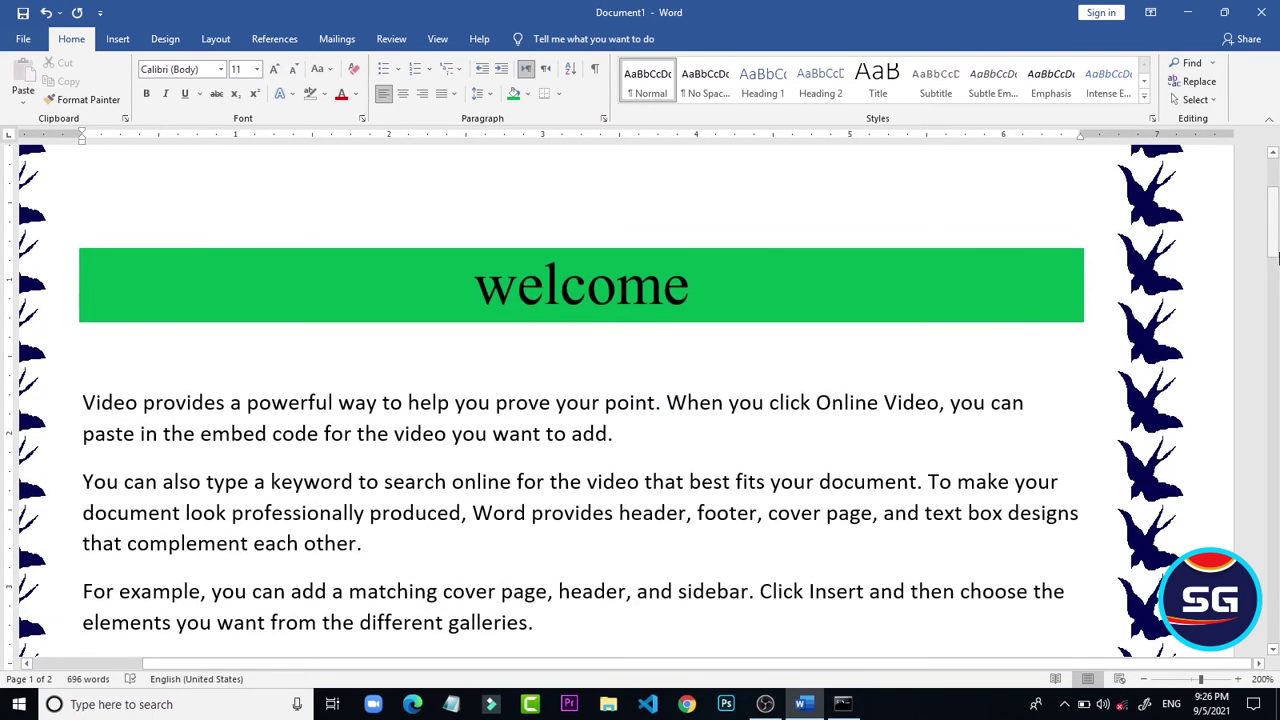
{"action": "key", "text": "ctrl+p"}
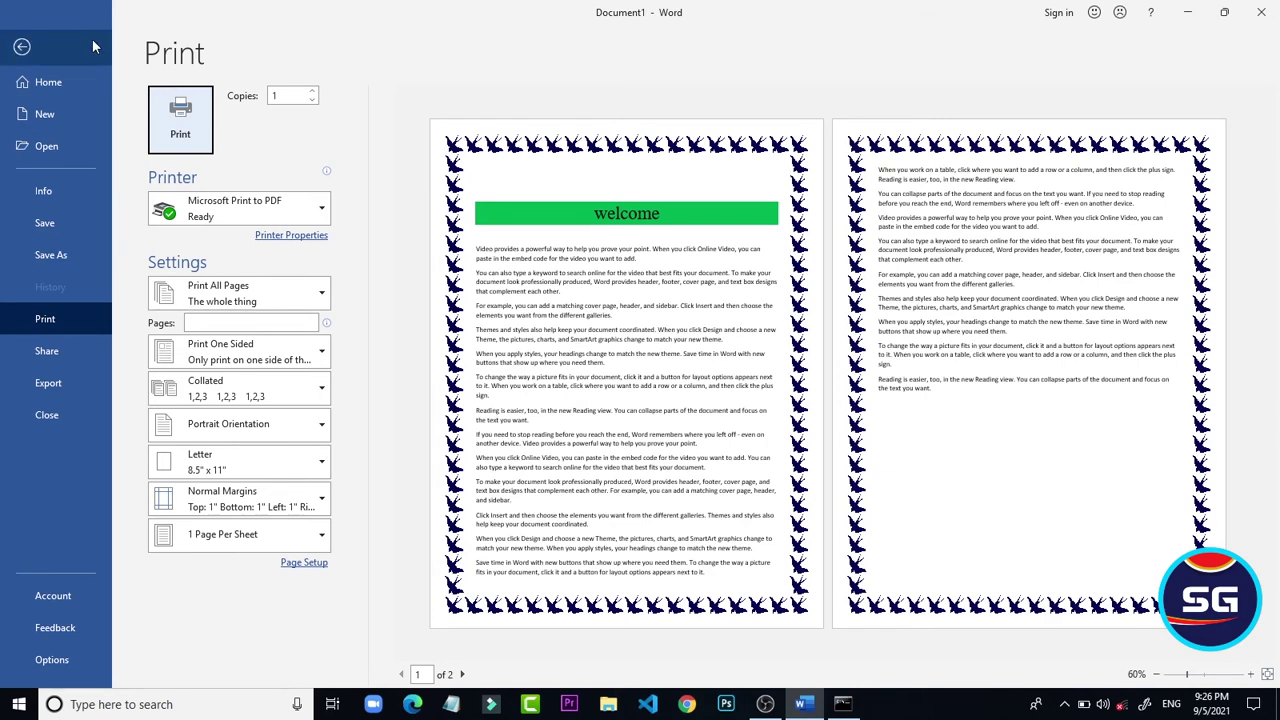
{"action": "left_click", "coordinate": [24, 48]}
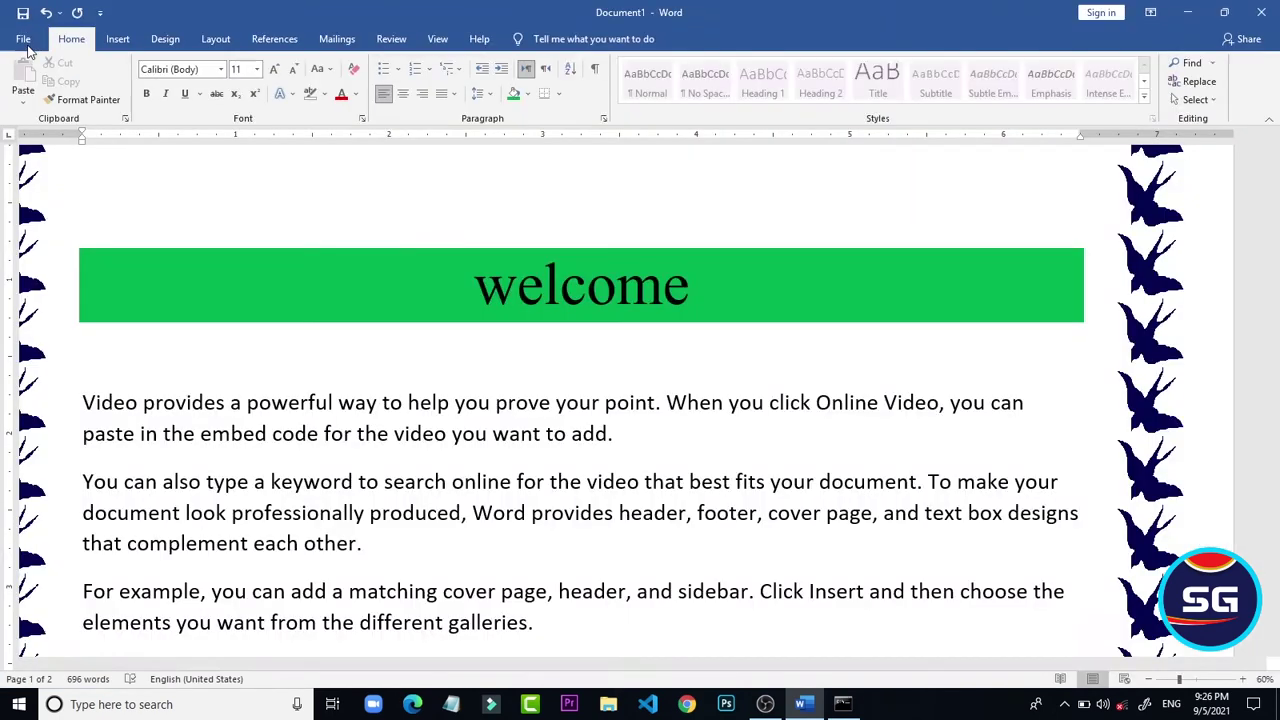
- Remove the green shading from the "welcome" heading by setting it to No Color
{"action": "left_click", "coordinate": [456, 288]}
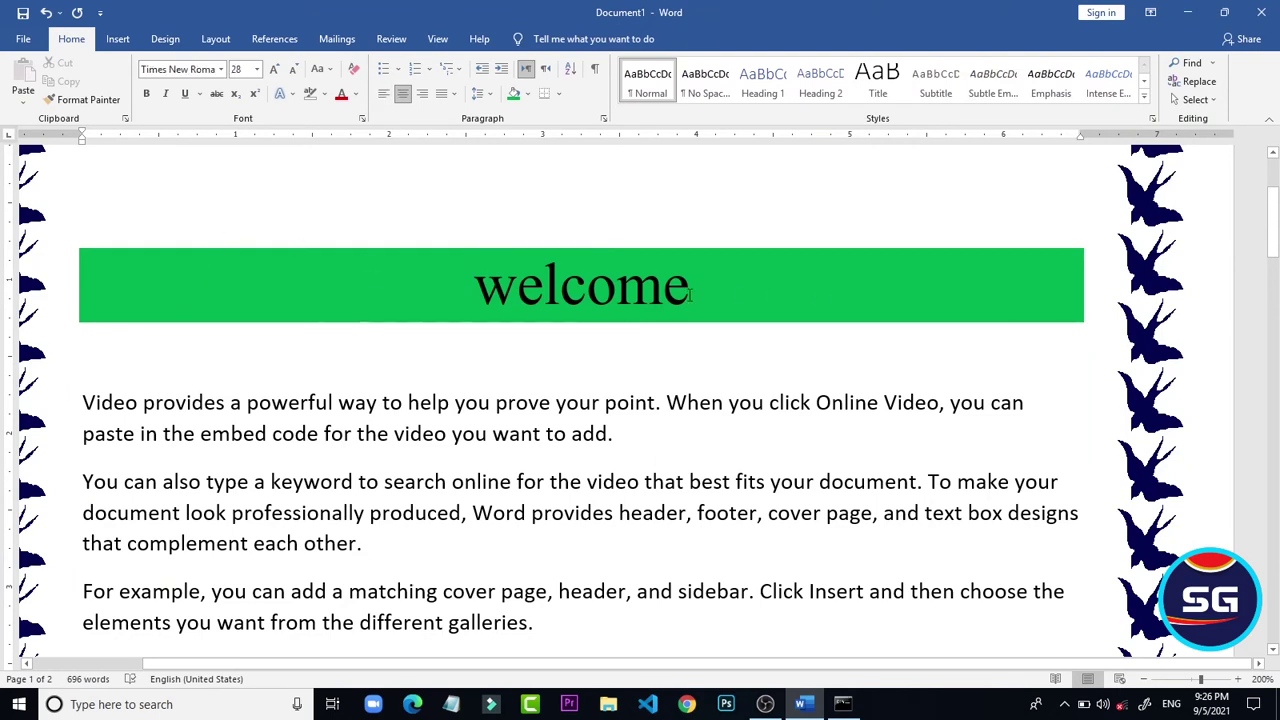
{"action": "double_click", "coordinate": [399, 250]}
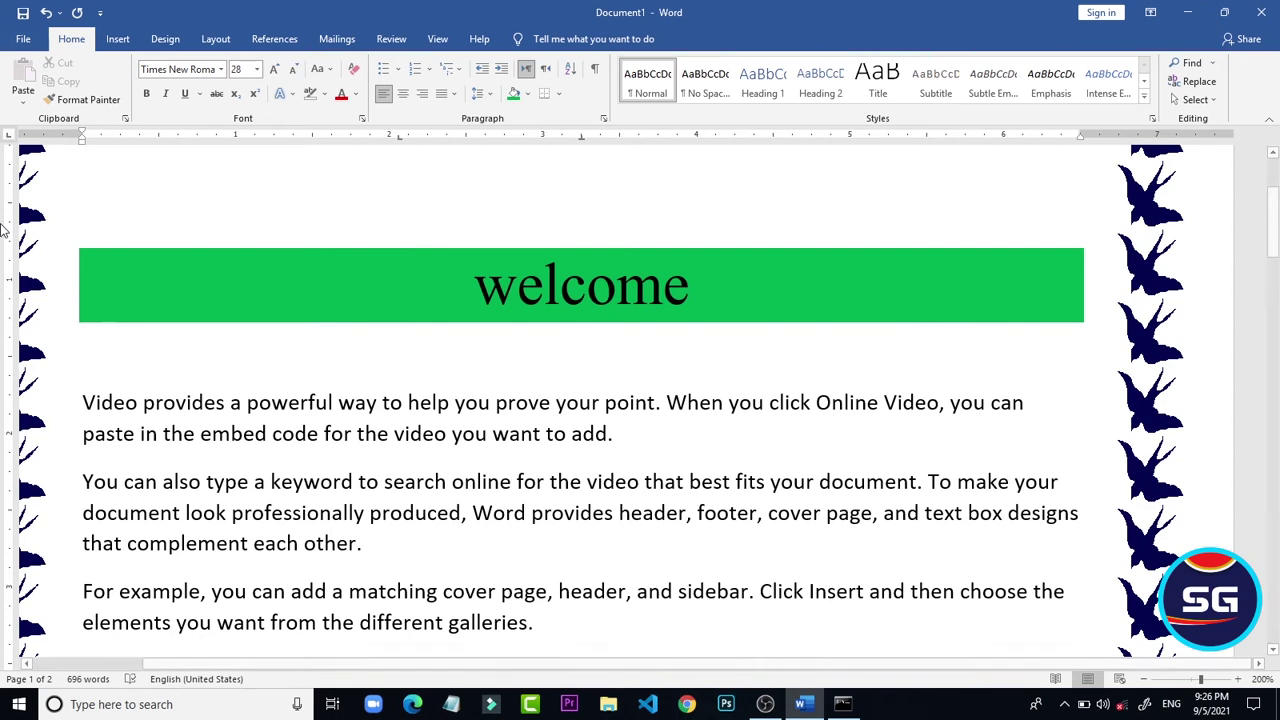
{"action": "left_click", "coordinate": [45, 275]}
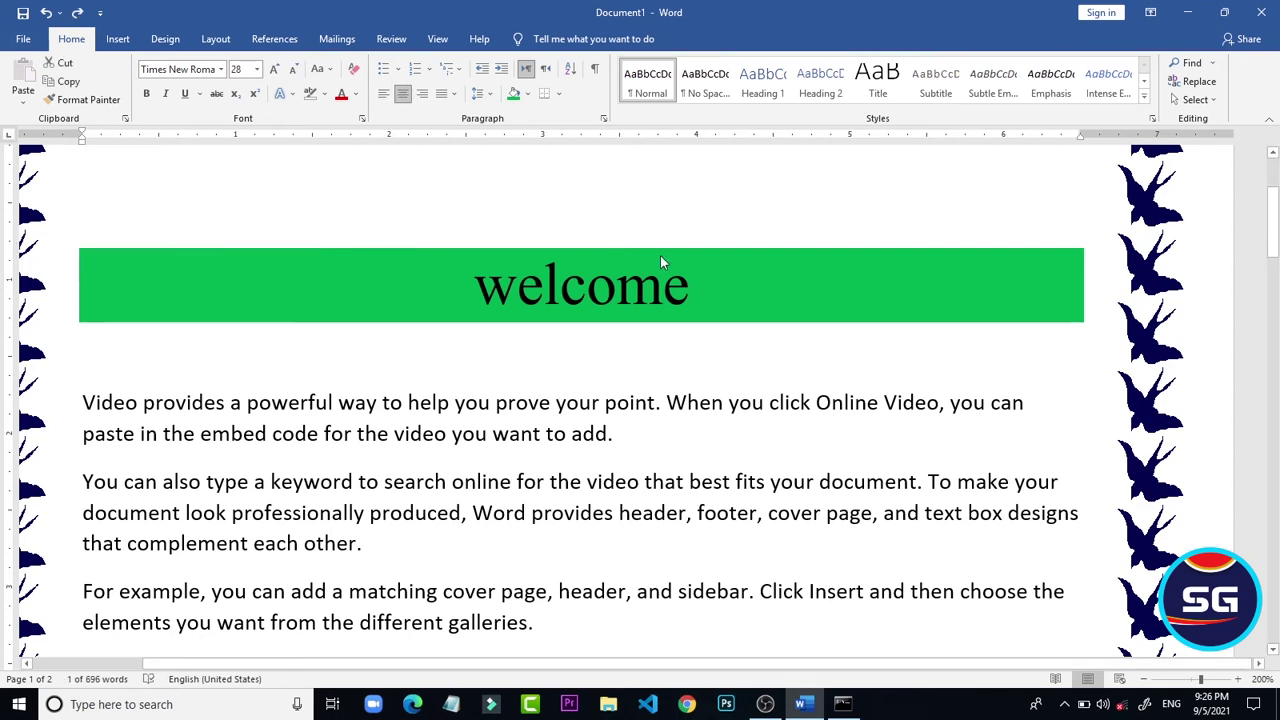
{"action": "left_click", "coordinate": [527, 89]}
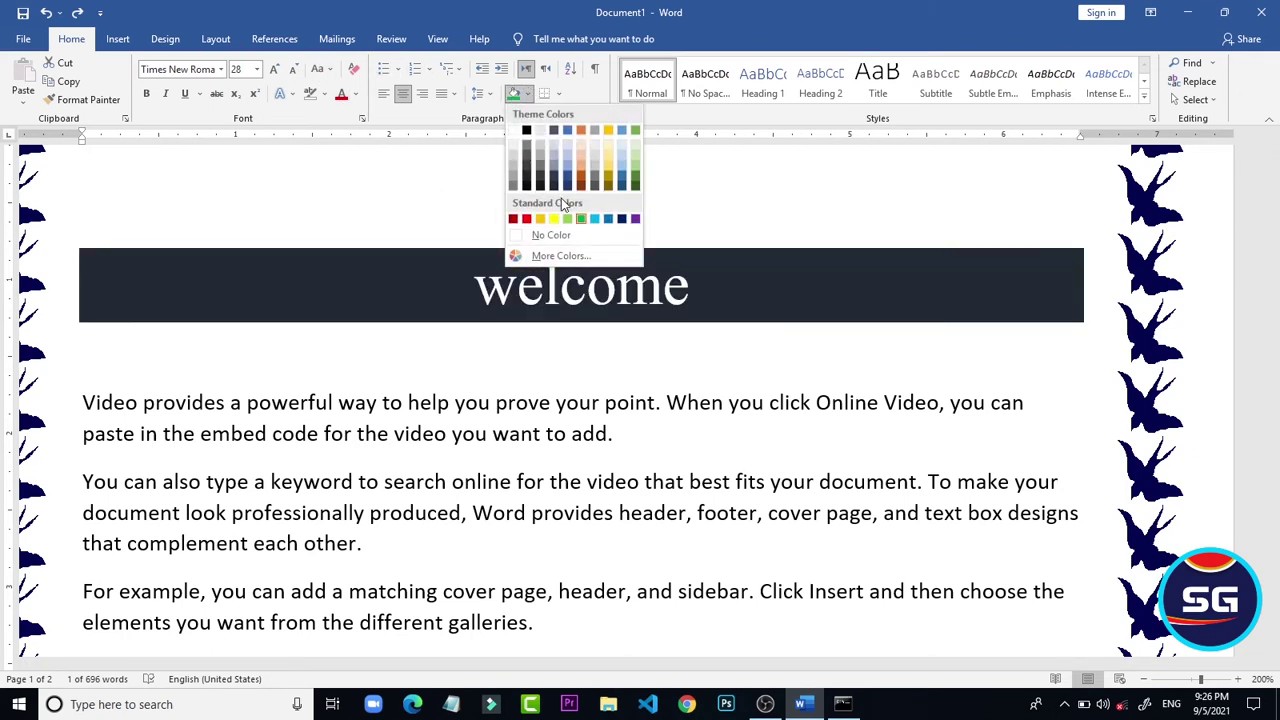
{"action": "left_click", "coordinate": [547, 235]}
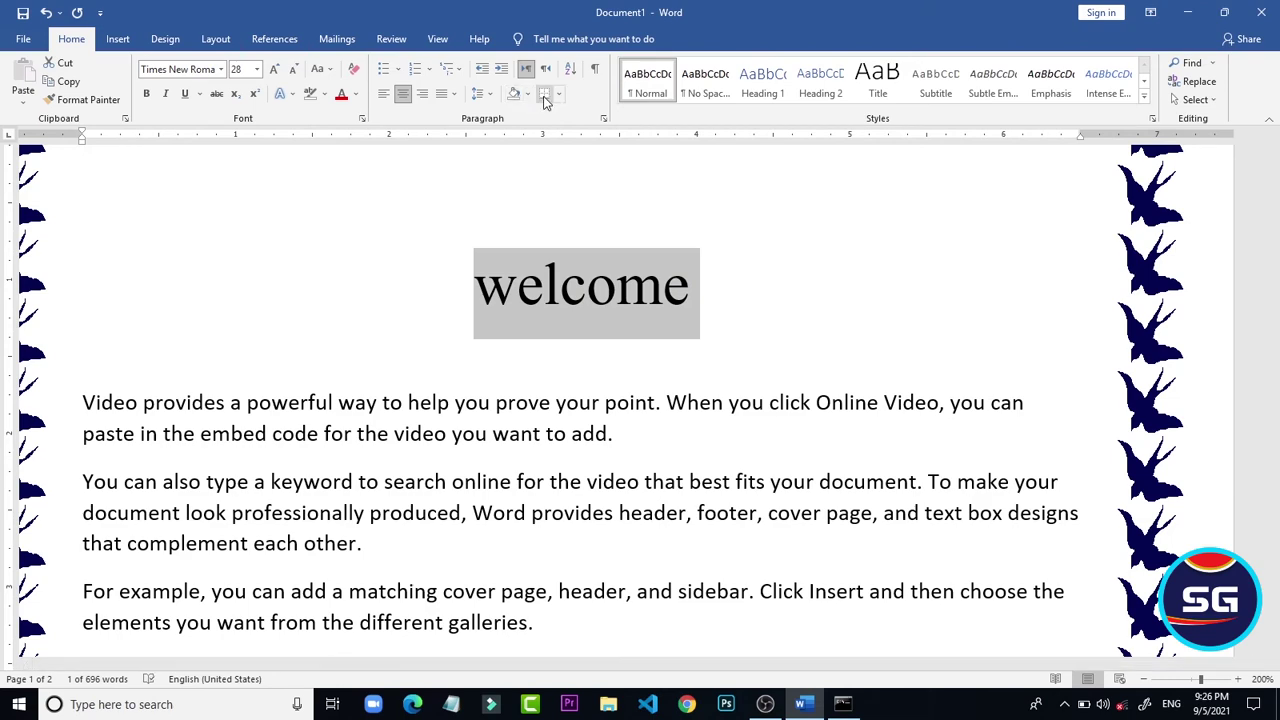
- Add a solid ½ pt box border in automatic color around the "welcome" paragraph and check it in the print preview
{"action": "left_click", "coordinate": [165, 39]}
{"action": "left_click", "coordinate": [1220, 92]}
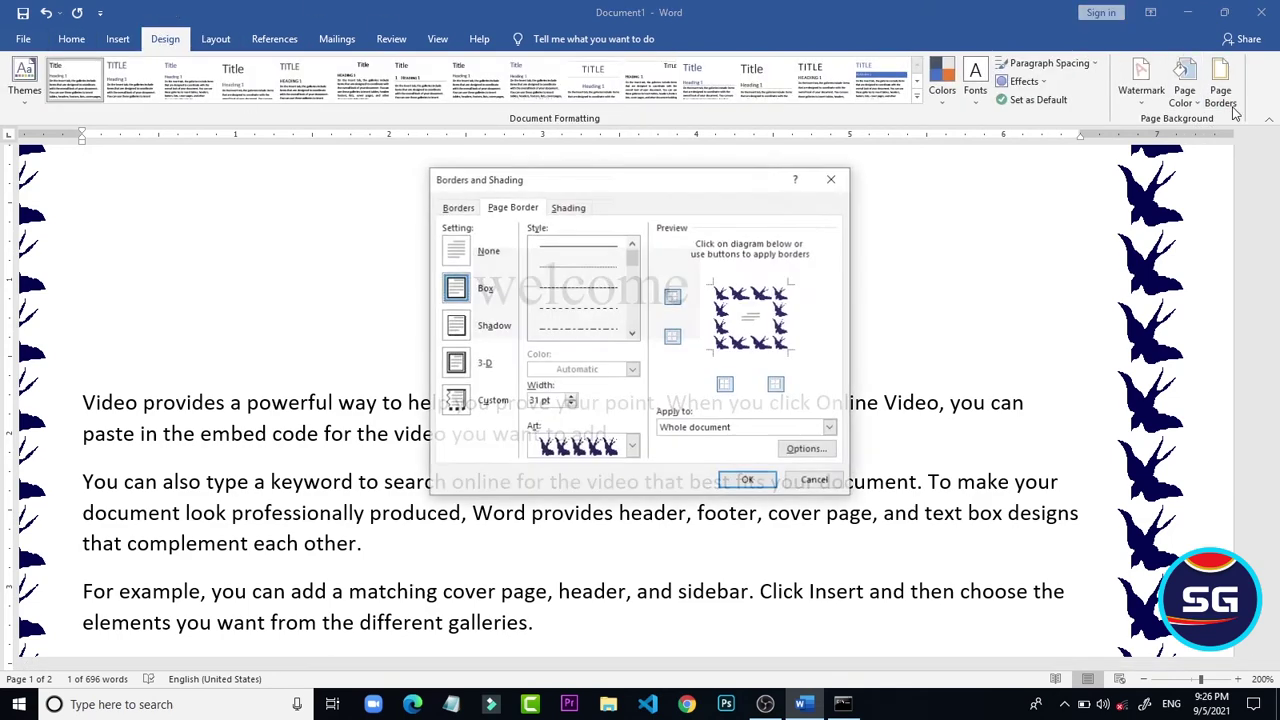
{"action": "left_click", "coordinate": [457, 207]}
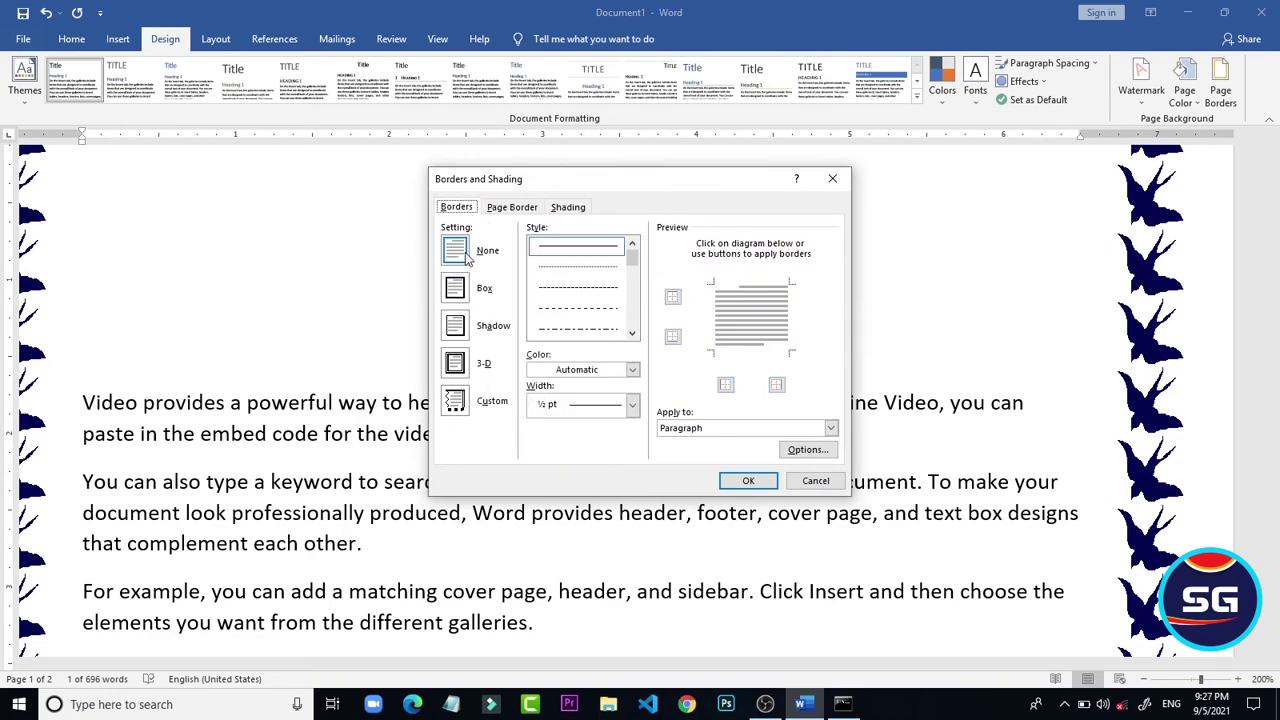
{"action": "left_click", "coordinate": [466, 286]}
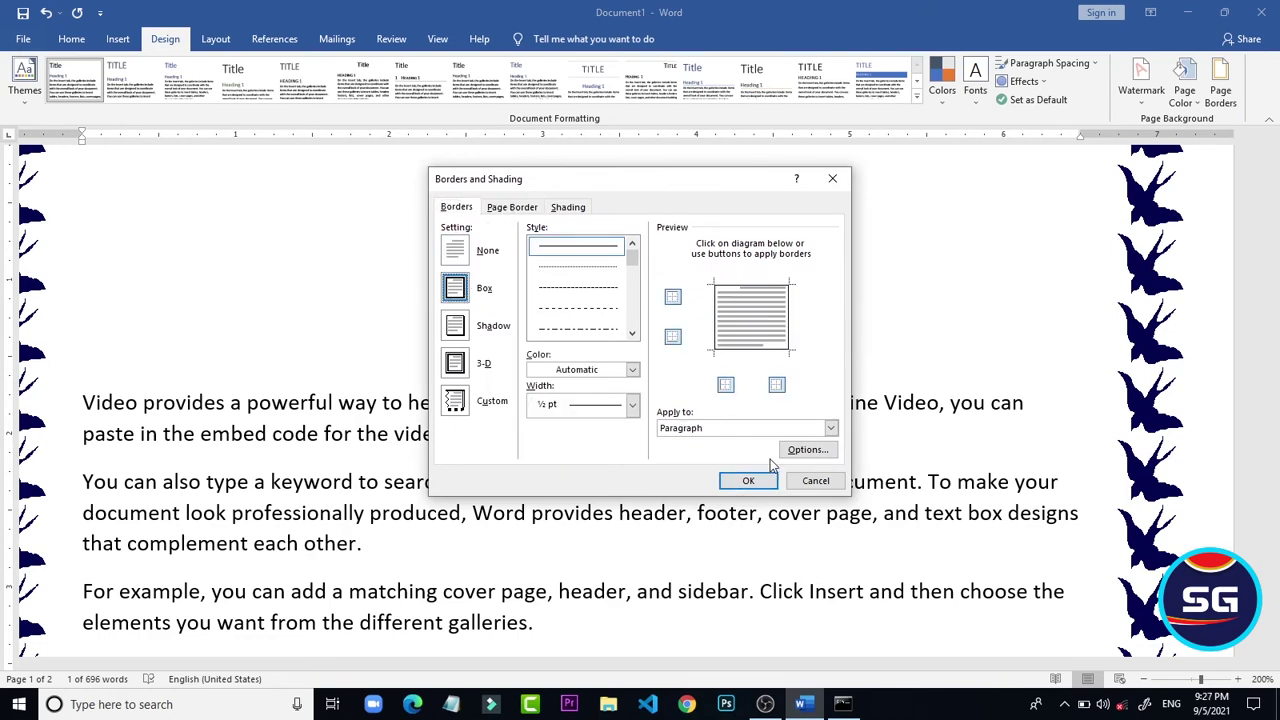
{"action": "left_click", "coordinate": [750, 481]}
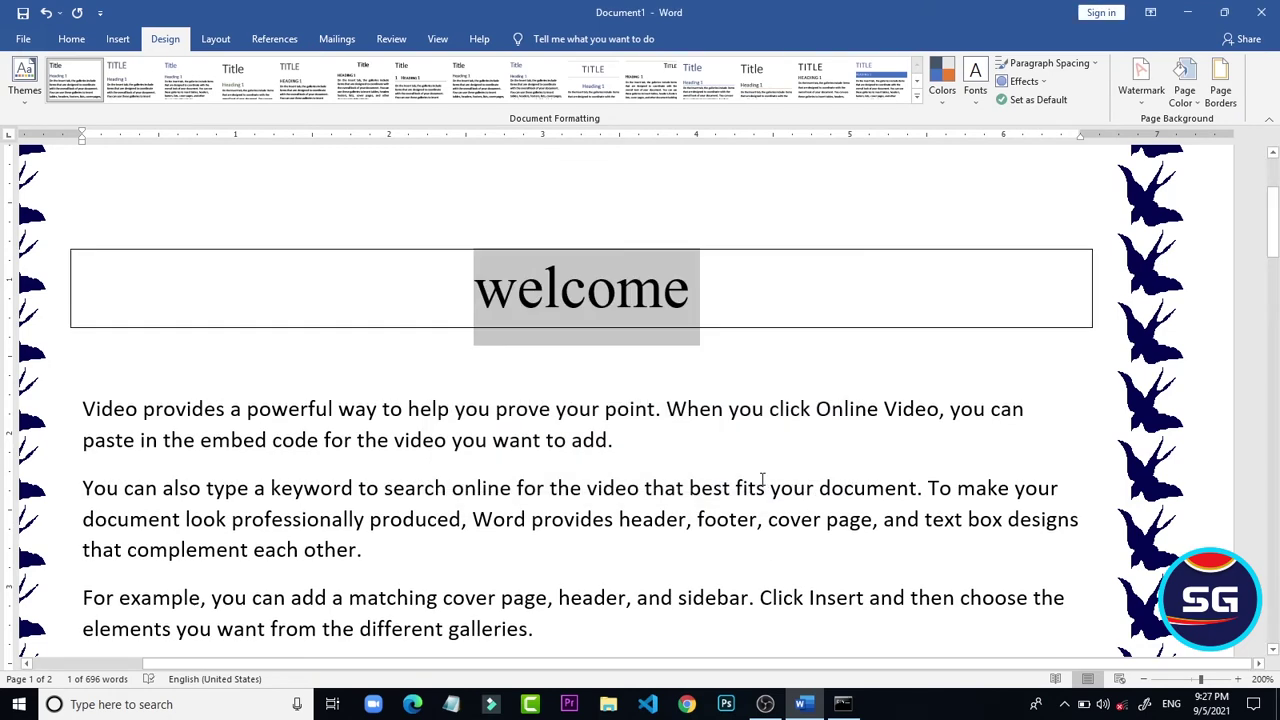
{"action": "key", "text": "ctrl+p"}
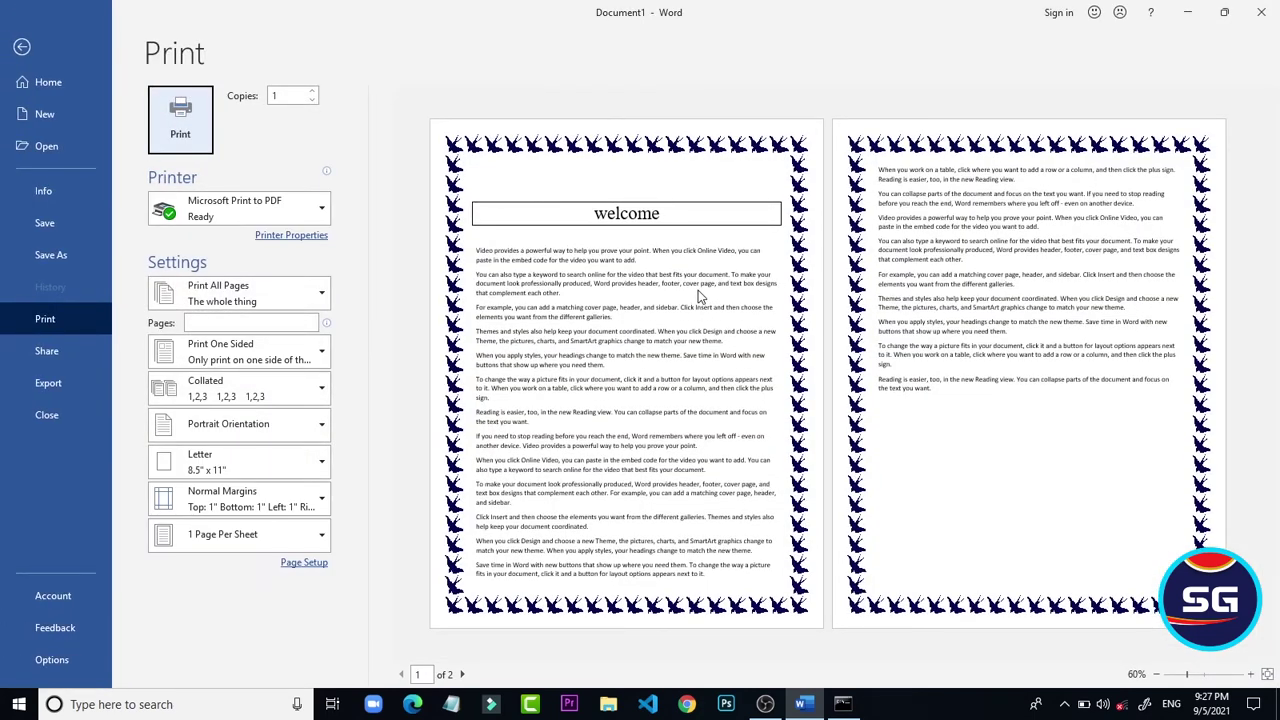
{"action": "left_click", "coordinate": [14, 50]}
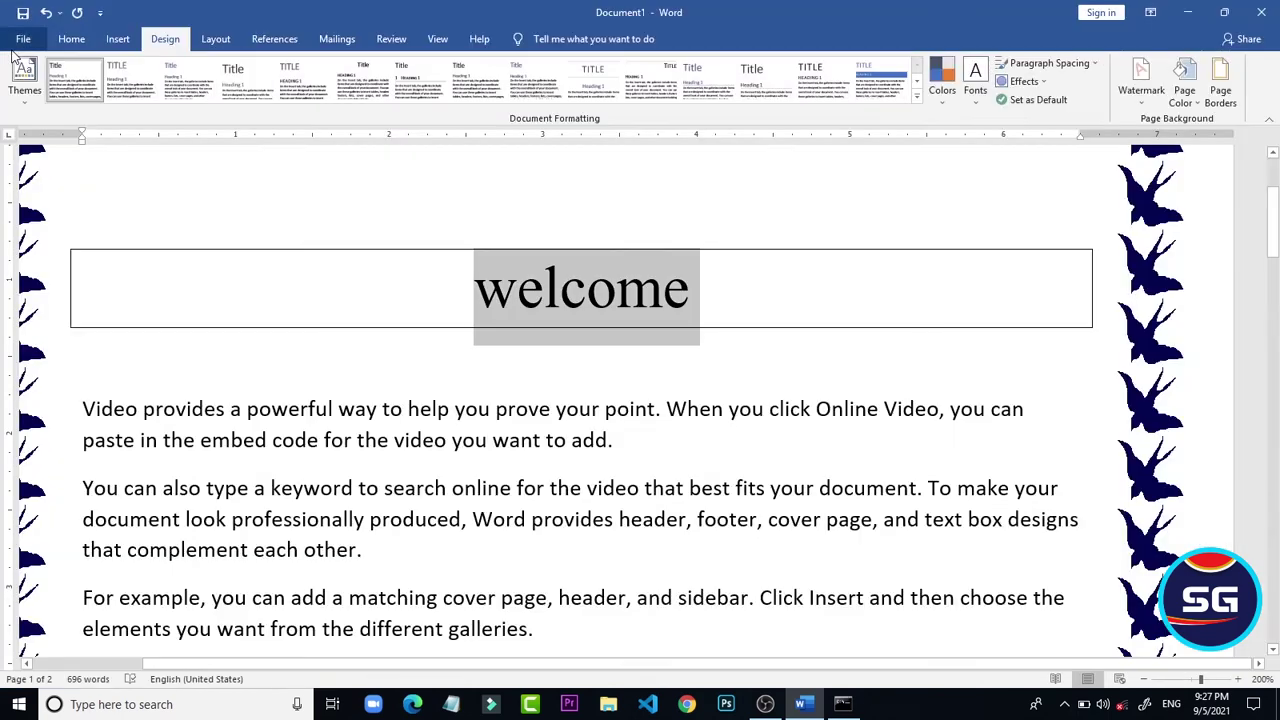
{"action": "left_click", "coordinate": [800, 357]}
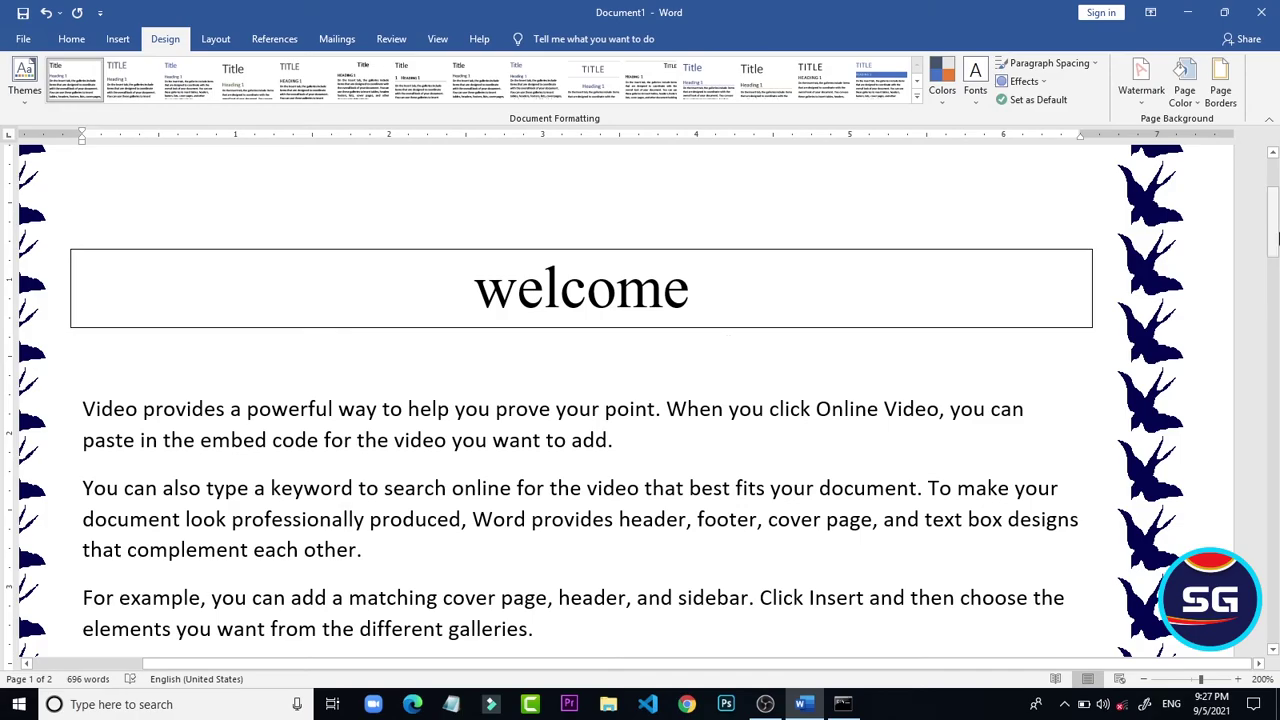
{"action": "left_click_drag", "start_coordinate": [1273, 245], "coordinate": [1273, 282]}
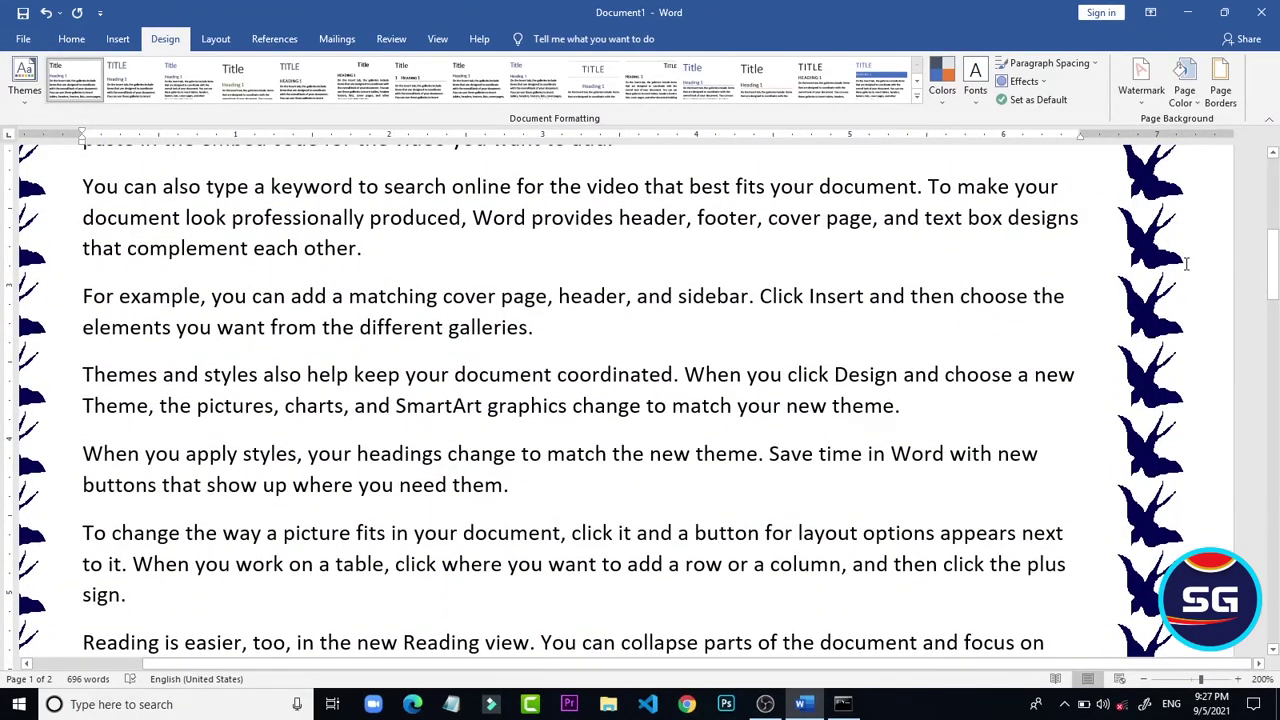
- Check the pages in the print preview and replace the bird page border art with the thick line frame with interlaced square corners
{"action": "key", "text": "ctrl+p"}
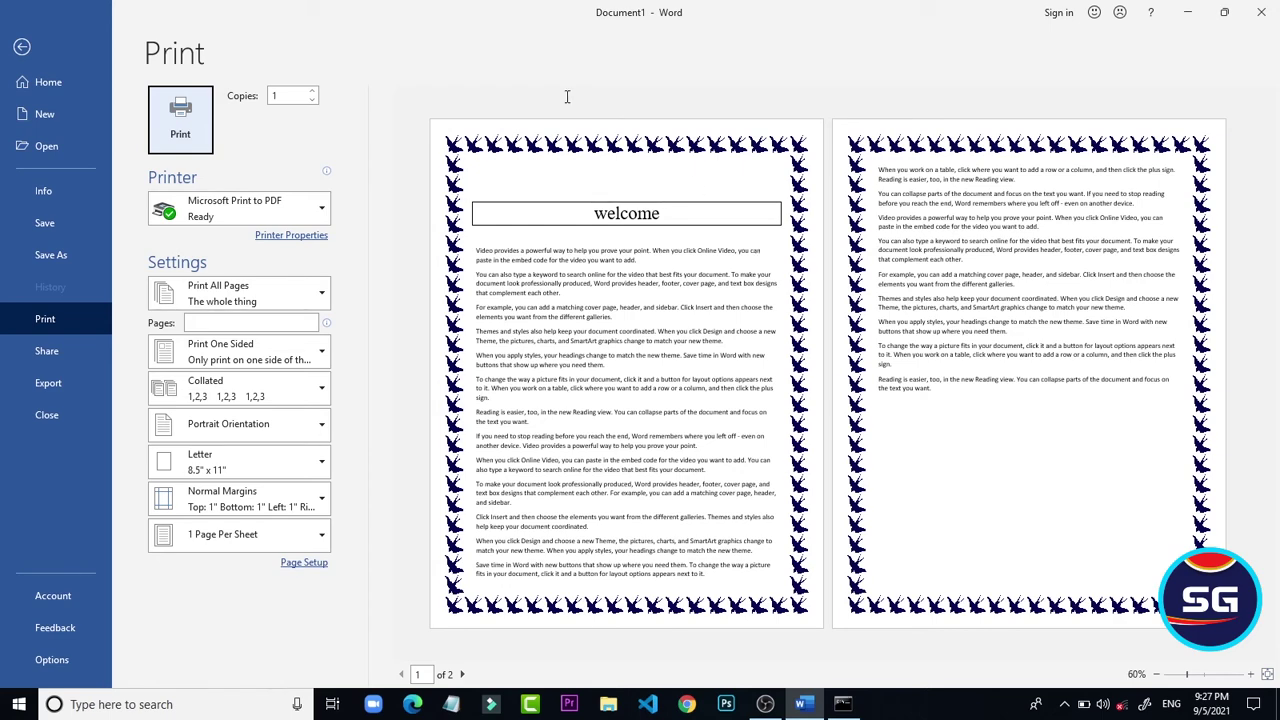
{"action": "left_click", "coordinate": [20, 48]}
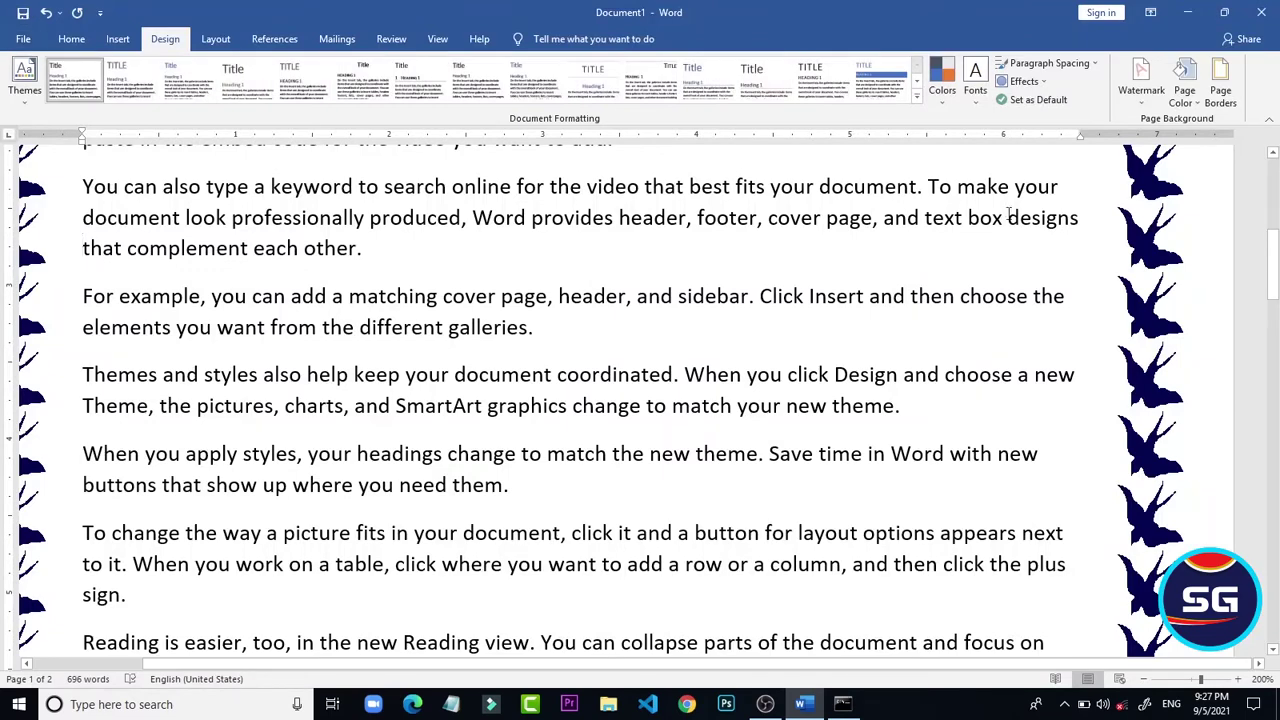
{"action": "left_click", "coordinate": [1212, 96]}
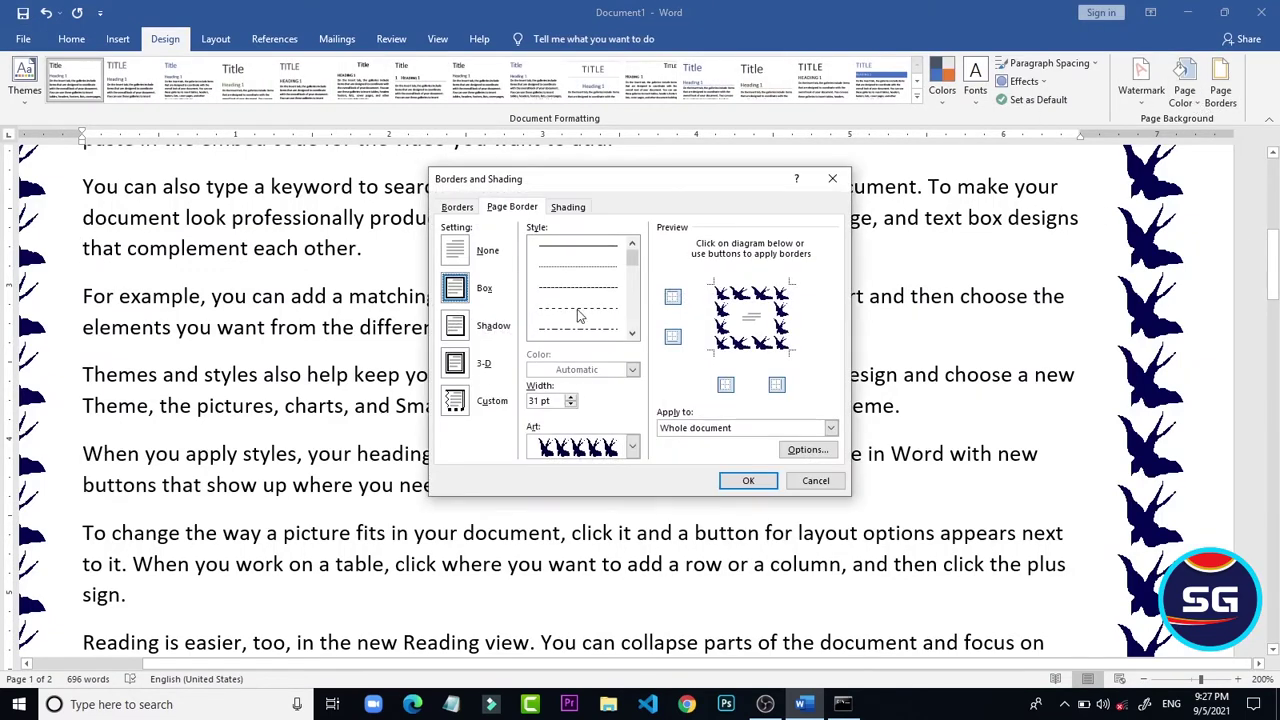
{"action": "left_click", "coordinate": [632, 446]}
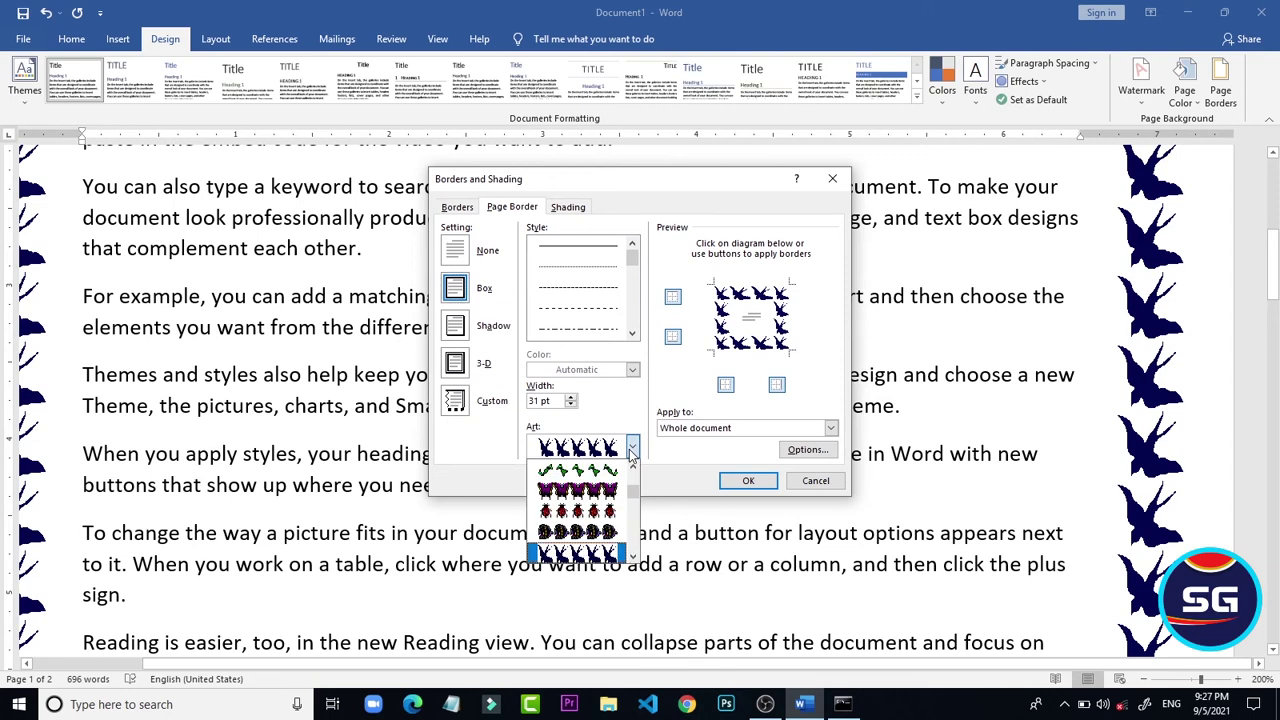
{"action": "left_click", "coordinate": [632, 556]}
{"action": "left_click", "coordinate": [632, 556]}
{"action": "left_click", "coordinate": [632, 556]}
{"action": "left_click", "coordinate": [632, 556]}
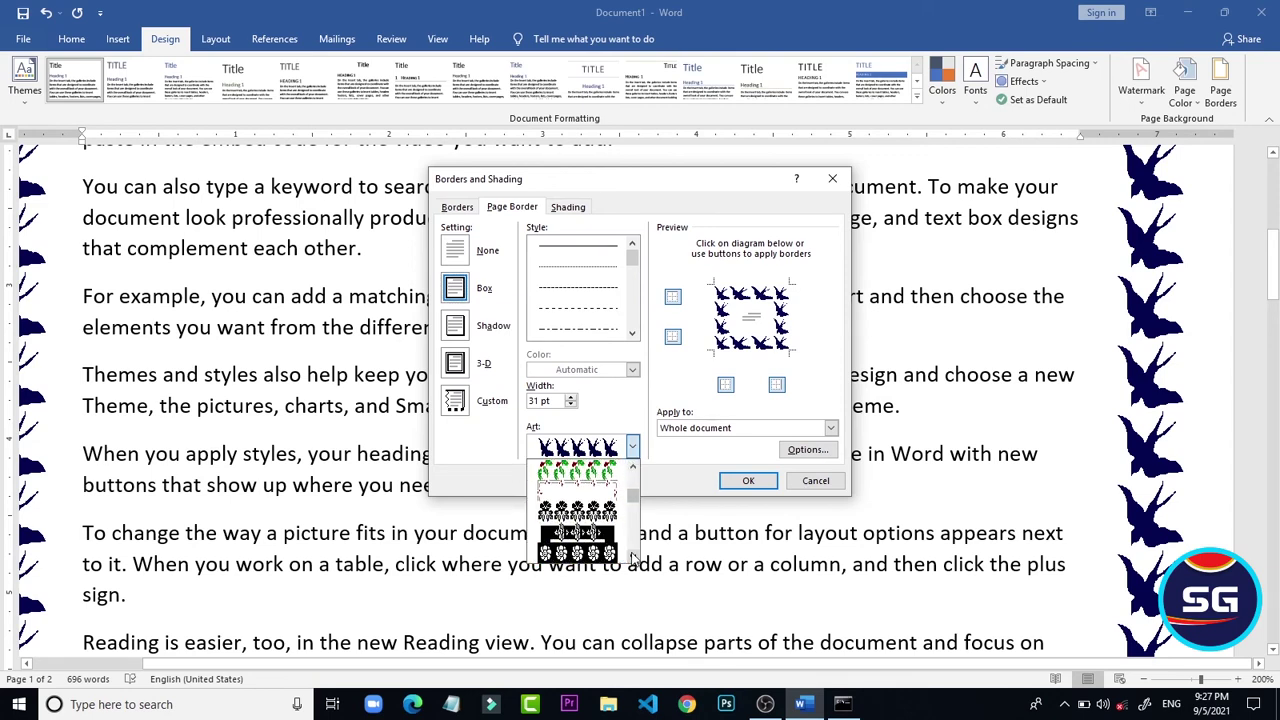
{"action": "left_click", "coordinate": [632, 556]}
{"action": "left_click", "coordinate": [632, 556]}
{"action": "left_click", "coordinate": [632, 556]}
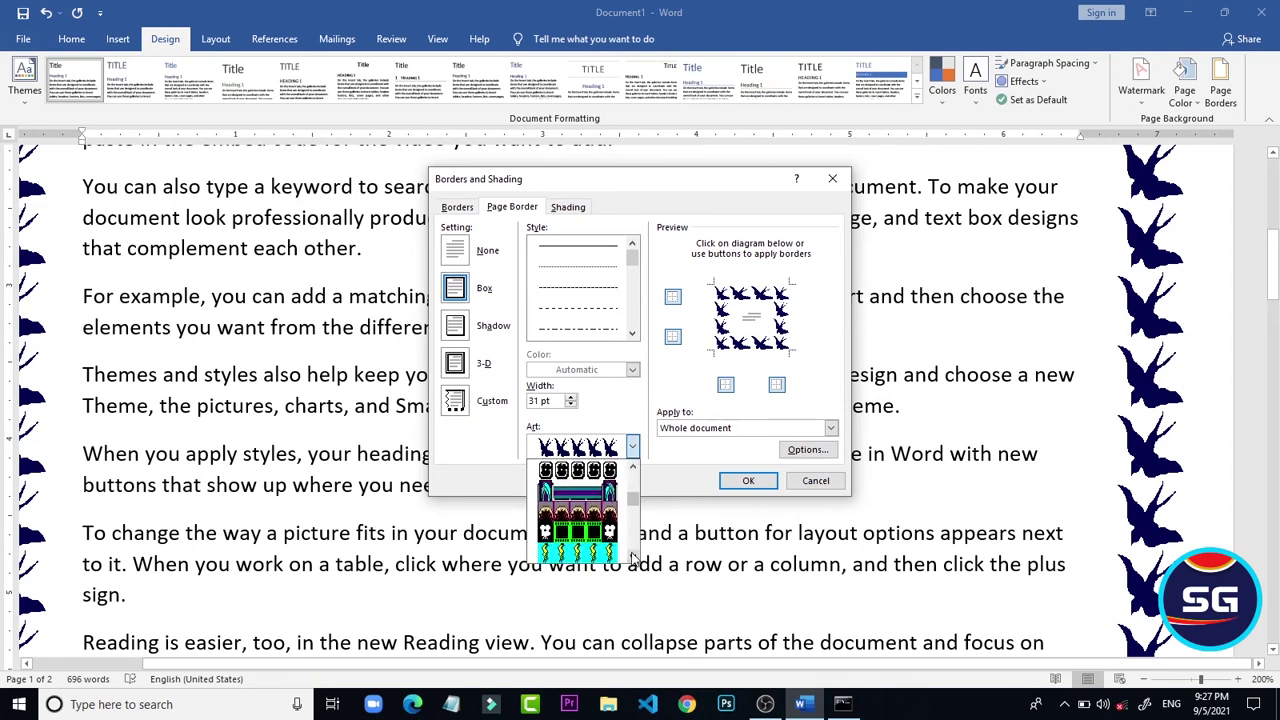
{"action": "left_click", "coordinate": [632, 556]}
{"action": "left_click", "coordinate": [632, 556]}
{"action": "left_click", "coordinate": [632, 556]}
{"action": "left_click", "coordinate": [632, 556]}
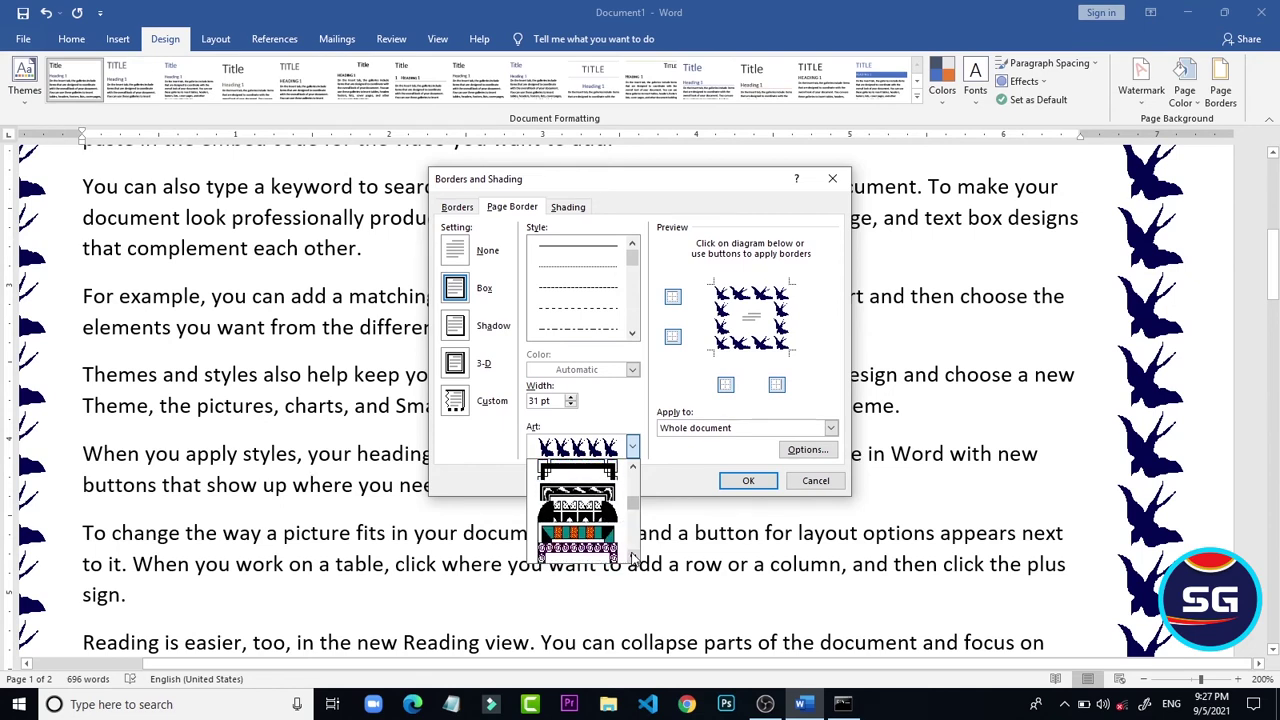
{"action": "left_click", "coordinate": [585, 465]}
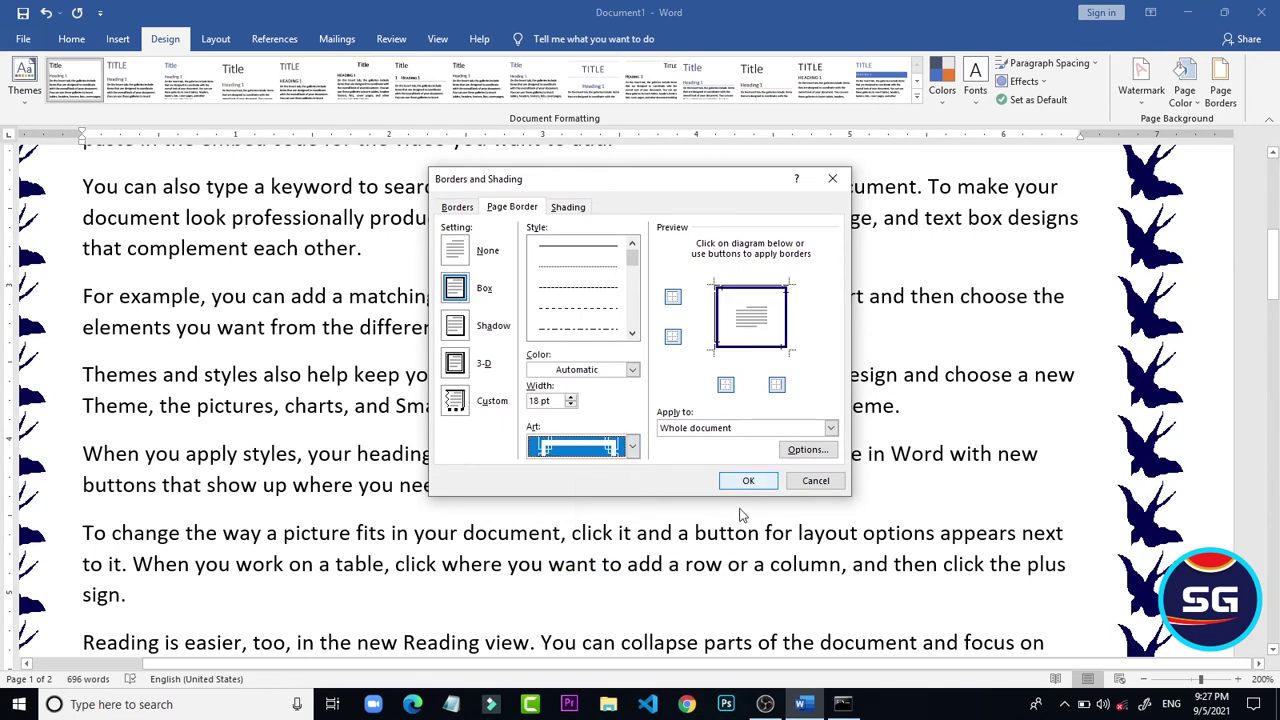
{"action": "left_click", "coordinate": [734, 489]}
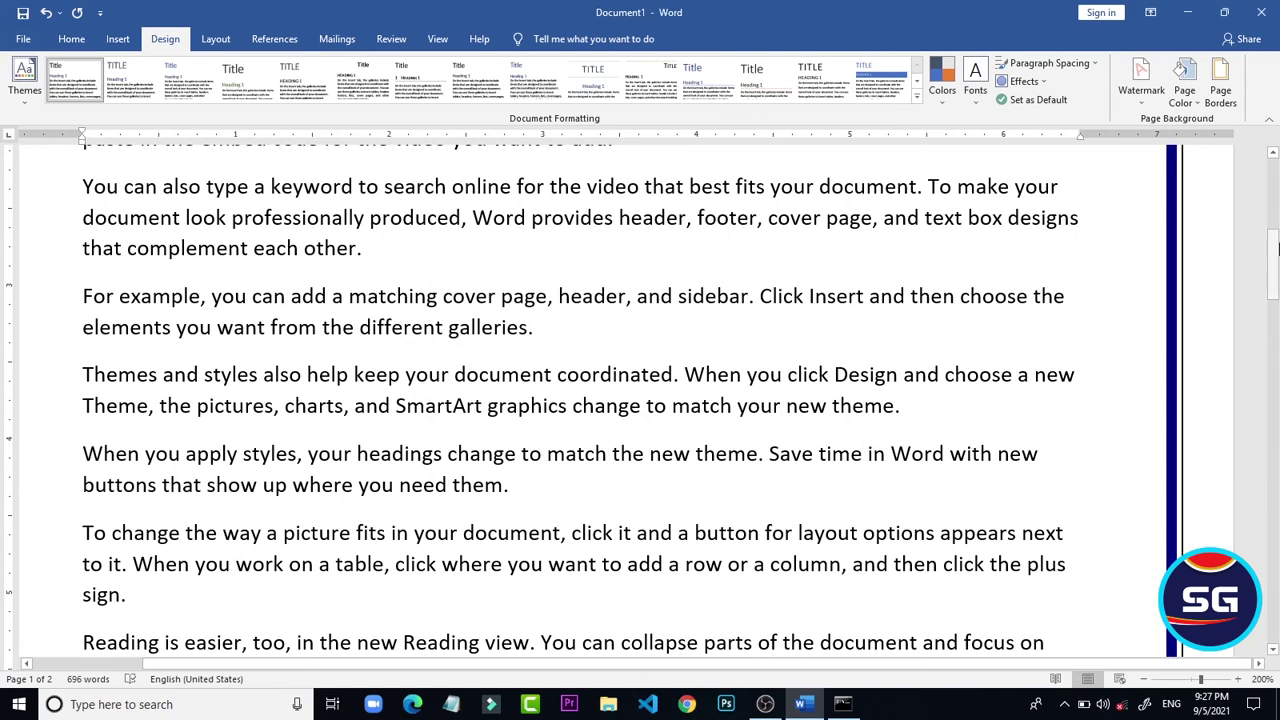
- Remove the box border from the "welcome" paragraph by setting its paragraph borders to None
{"action": "left_click_drag", "start_coordinate": [1275, 248], "coordinate": [1275, 195]}
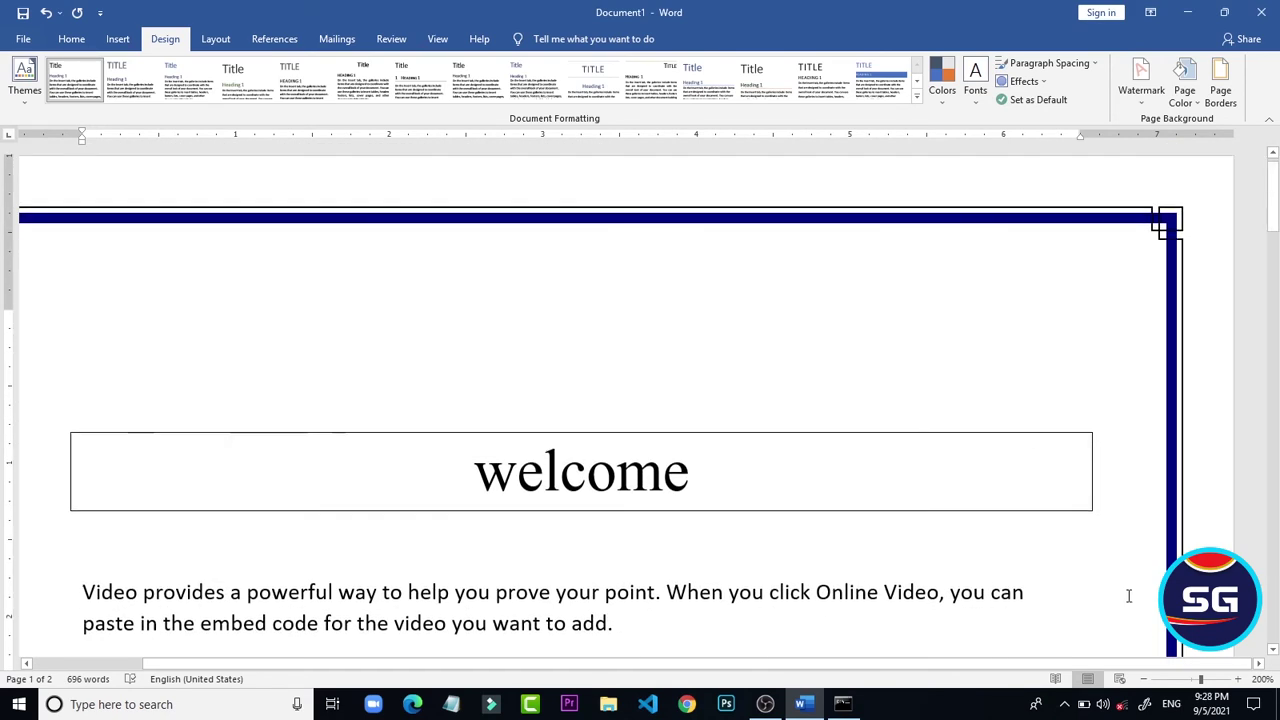
{"action": "left_click", "coordinate": [1143, 680]}
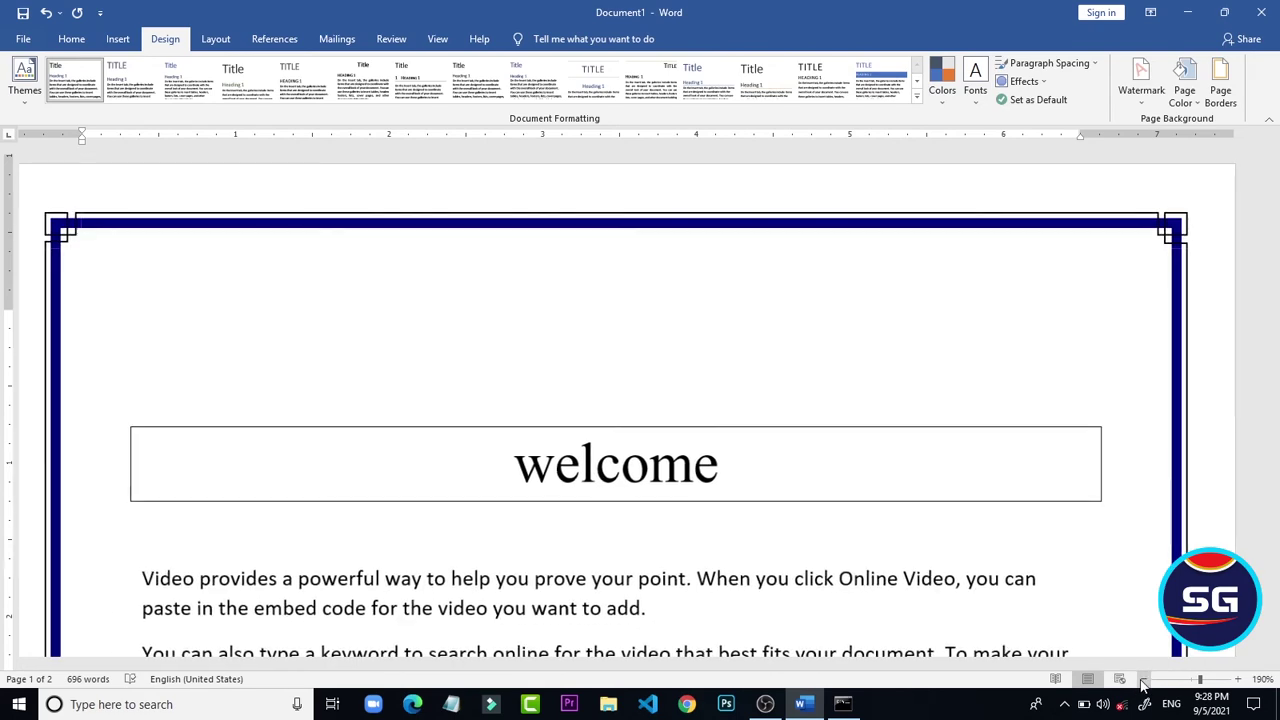
{"action": "left_click", "coordinate": [1143, 680]}
{"action": "left_click", "coordinate": [1143, 680]}
{"action": "left_click", "coordinate": [1143, 680]}
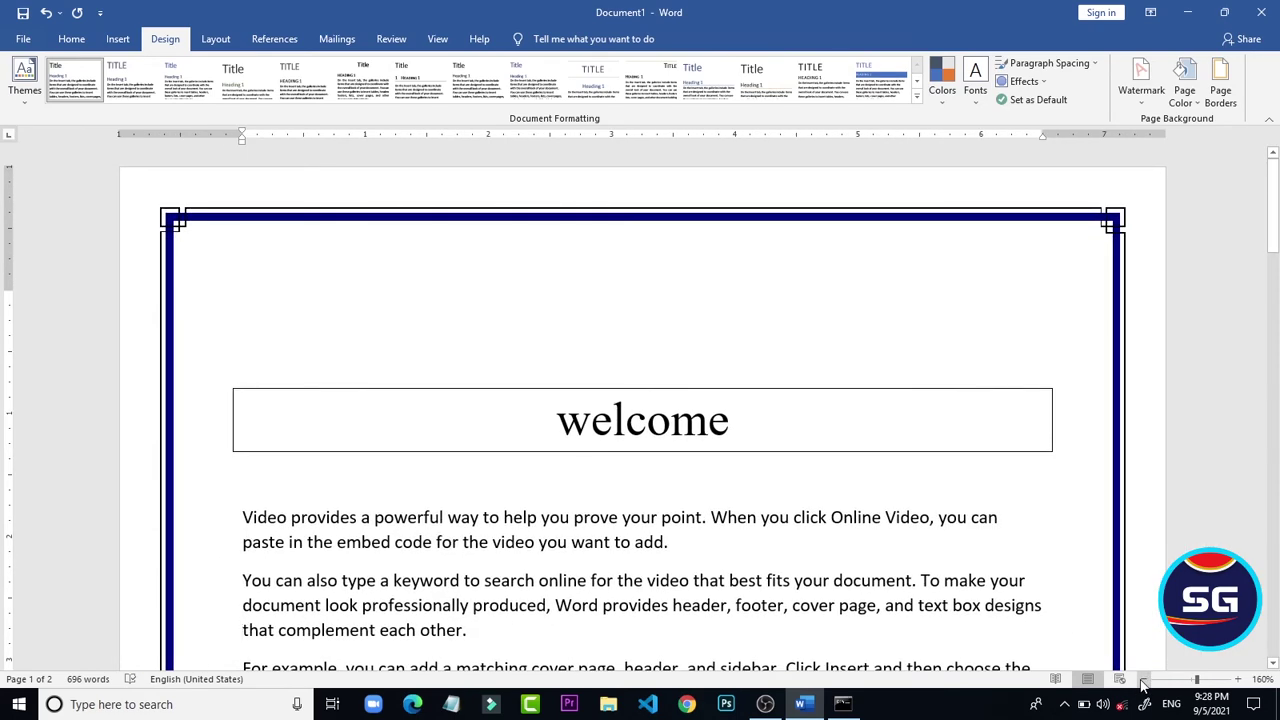
{"action": "mouse_move", "coordinate": [1273, 205]}
{"action": "left_mouse_down"}
{"action": "mouse_move", "coordinate": [1273, 262]}
{"action": "mouse_move", "coordinate": [1273, 208]}
{"action": "left_mouse_up"}
{"action": "left_click_drag", "start_coordinate": [735, 437], "coordinate": [494, 403]}
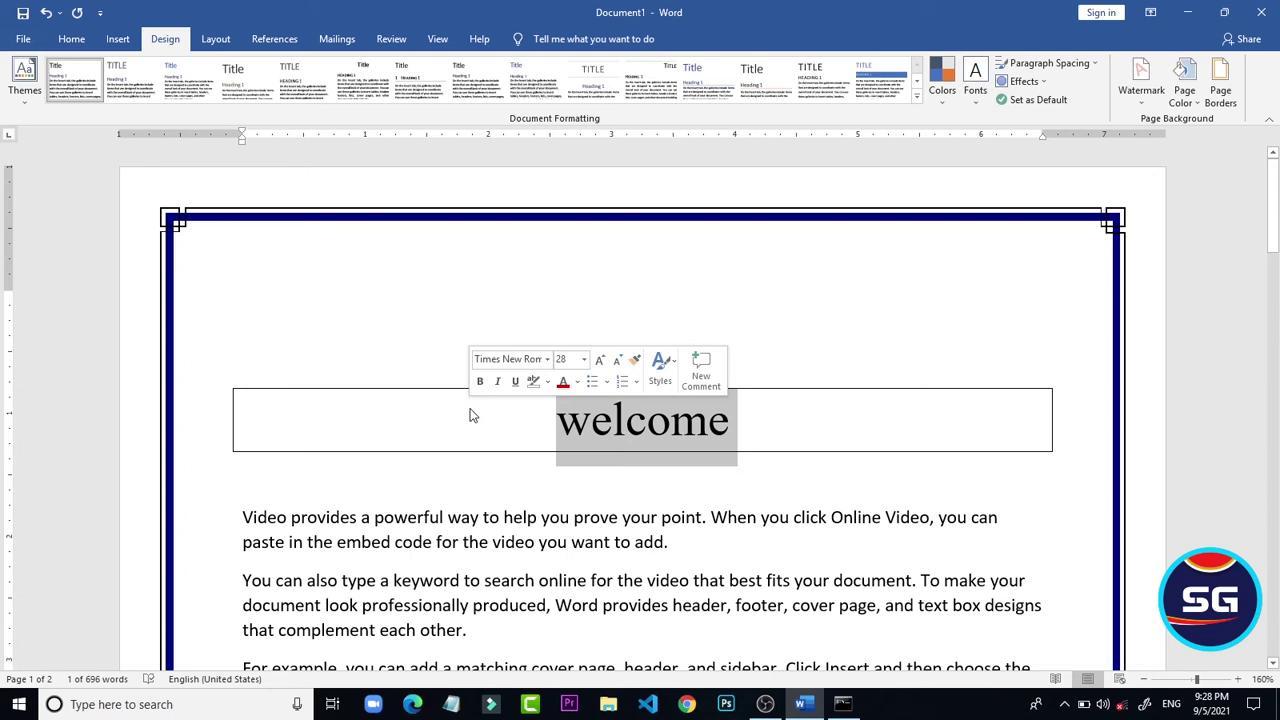
{"action": "left_click", "coordinate": [1221, 88]}
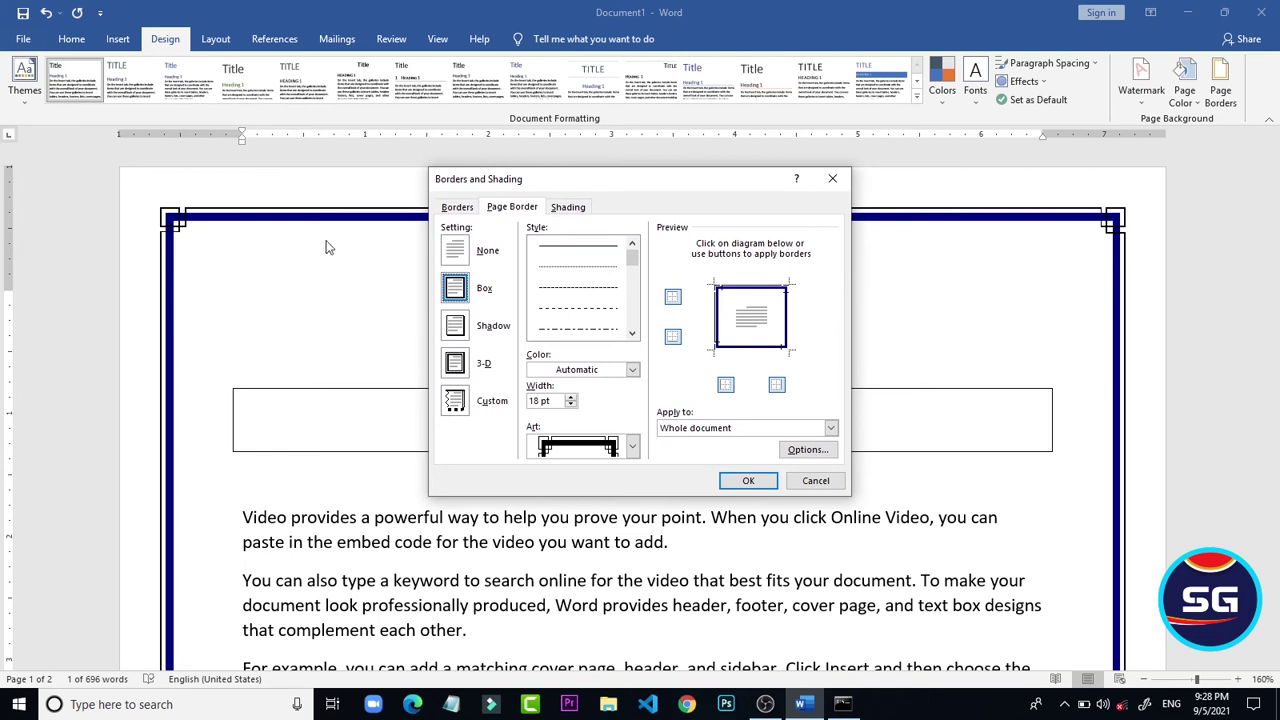
{"action": "left_click", "coordinate": [450, 208]}
{"action": "left_click", "coordinate": [466, 252]}
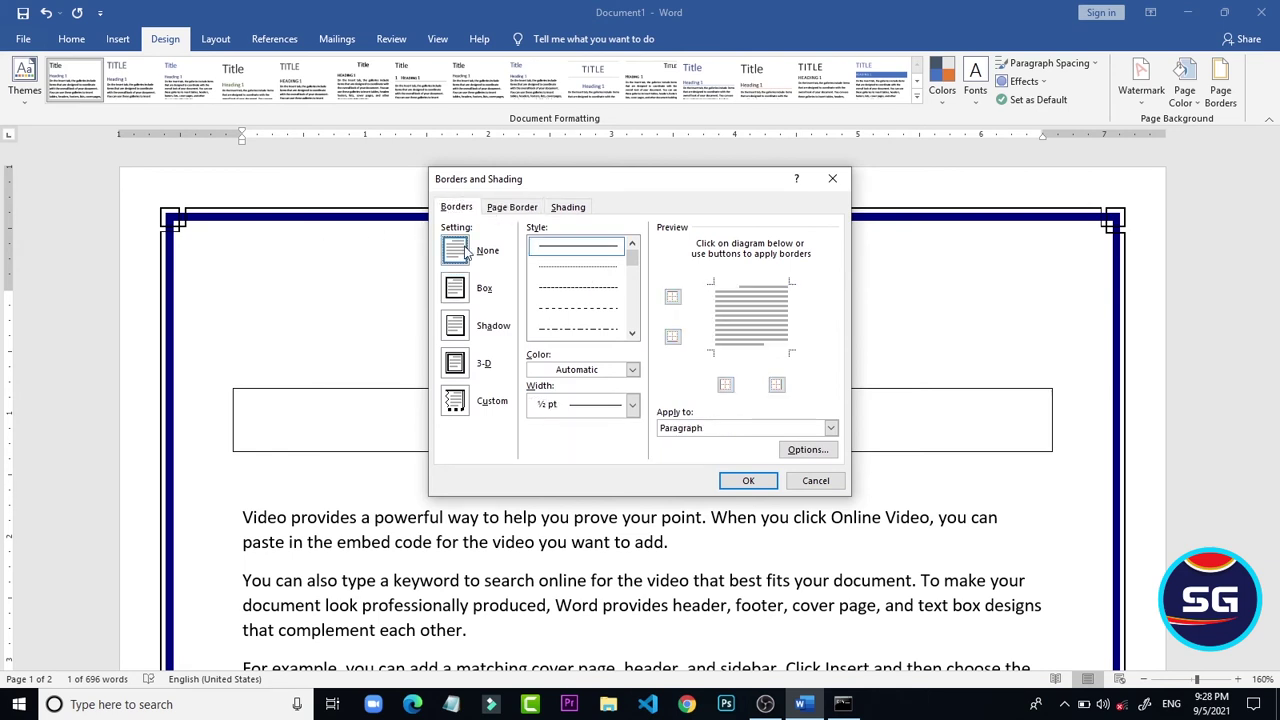
{"action": "left_click", "coordinate": [742, 481]}
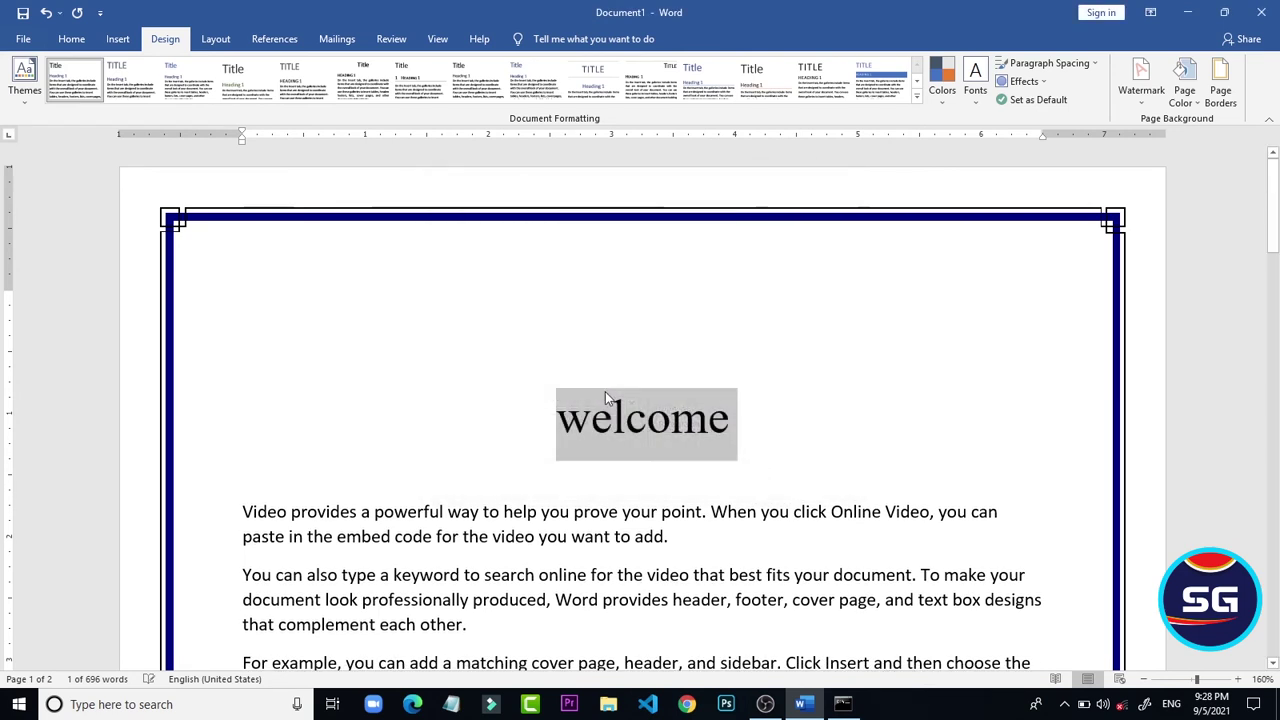
{"action": "left_click", "coordinate": [605, 395]}
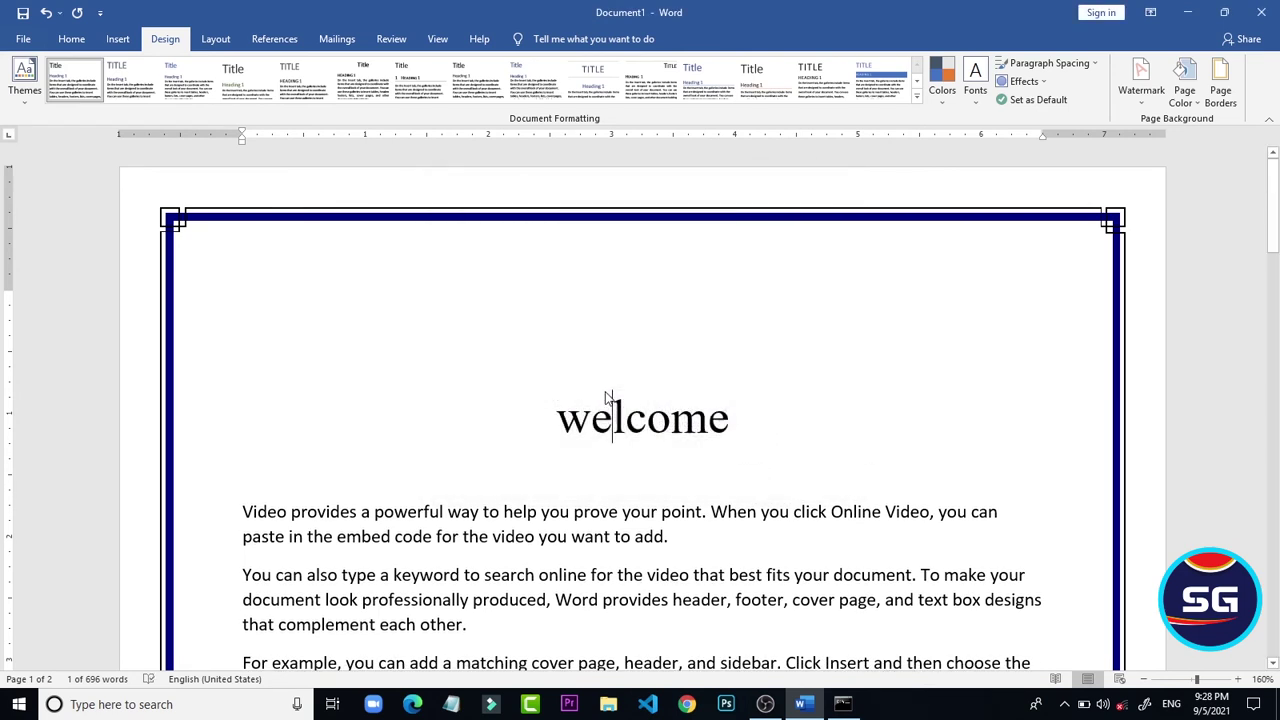
- Draw a rectangle about 2.08" wide and 0.57" high over the "welcome" heading and give it No Fill
{"action": "left_click", "coordinate": [117, 38]}
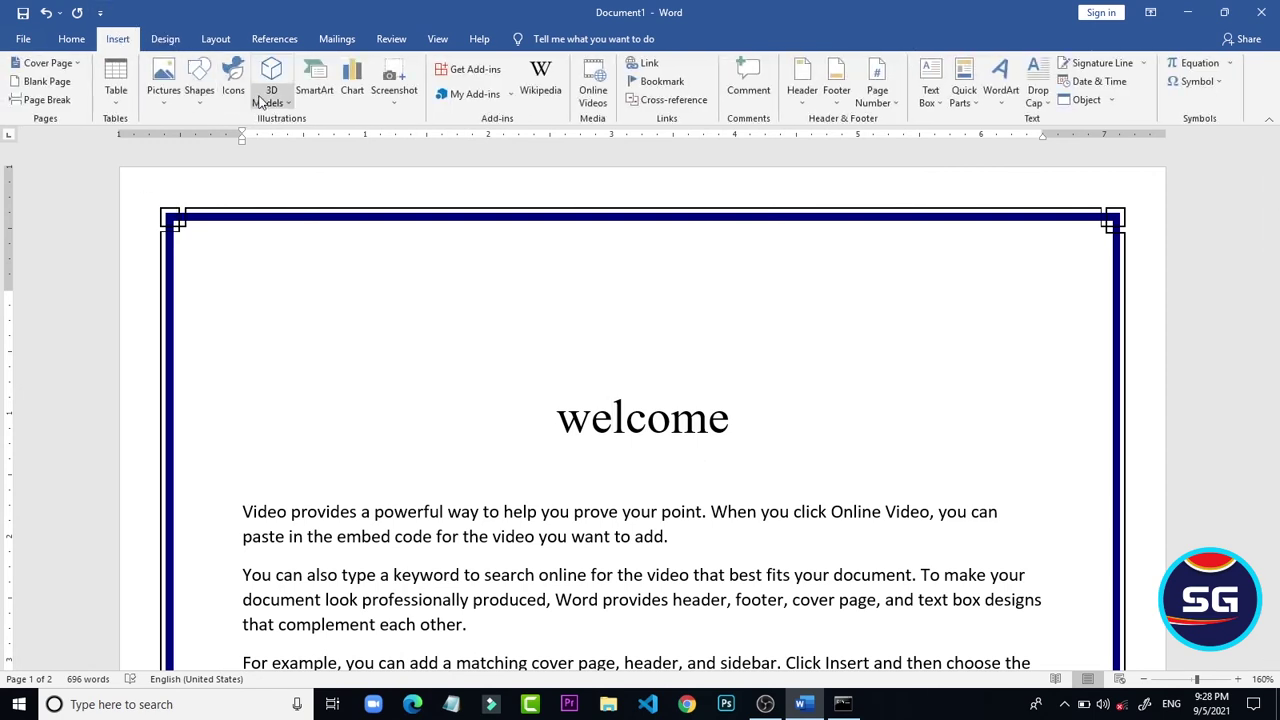
{"action": "left_click", "coordinate": [200, 92]}
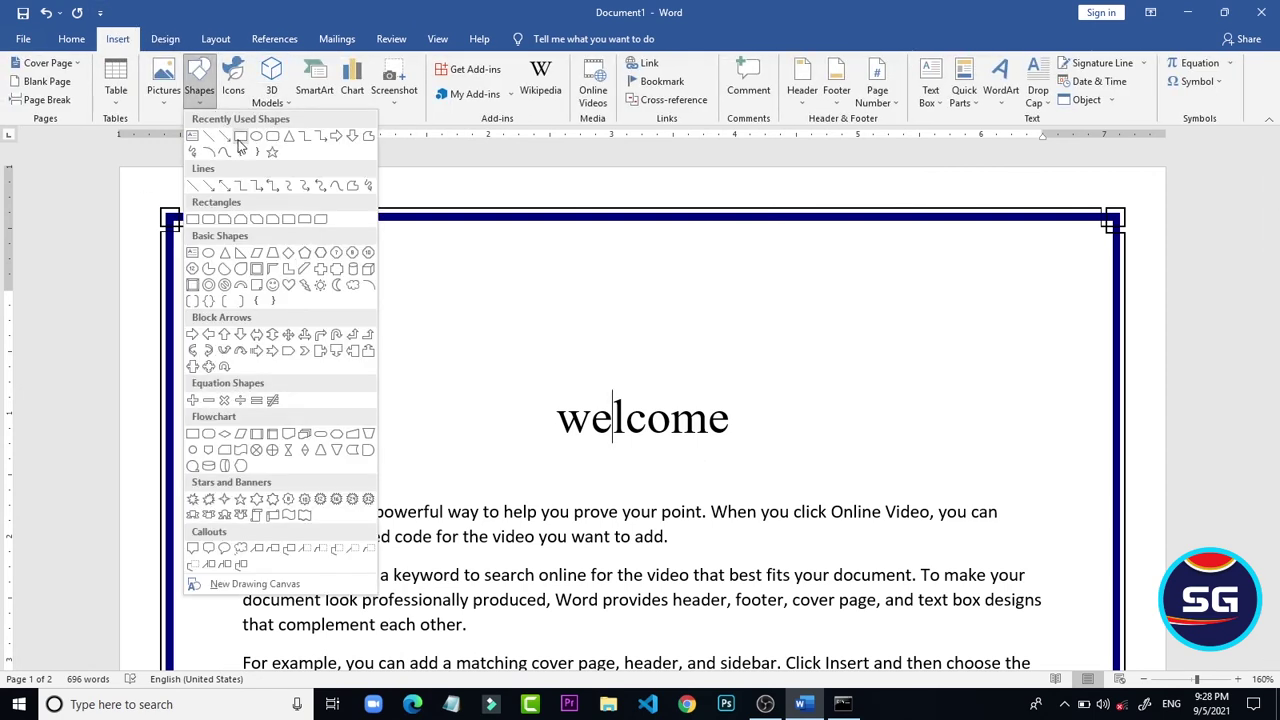
{"action": "left_click", "coordinate": [240, 146]}
{"action": "left_click", "coordinate": [199, 88]}
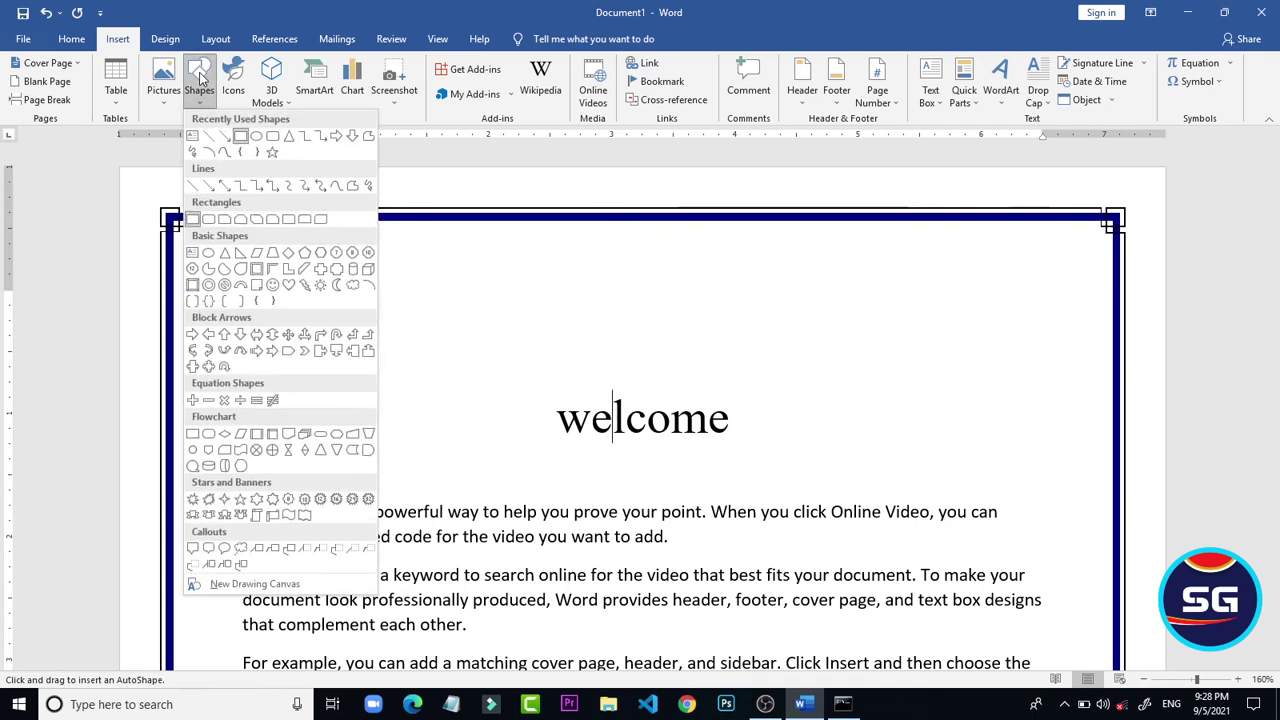
{"action": "left_click", "coordinate": [512, 389]}
{"action": "left_click_drag", "start_coordinate": [673, 427], "coordinate": [769, 460]}
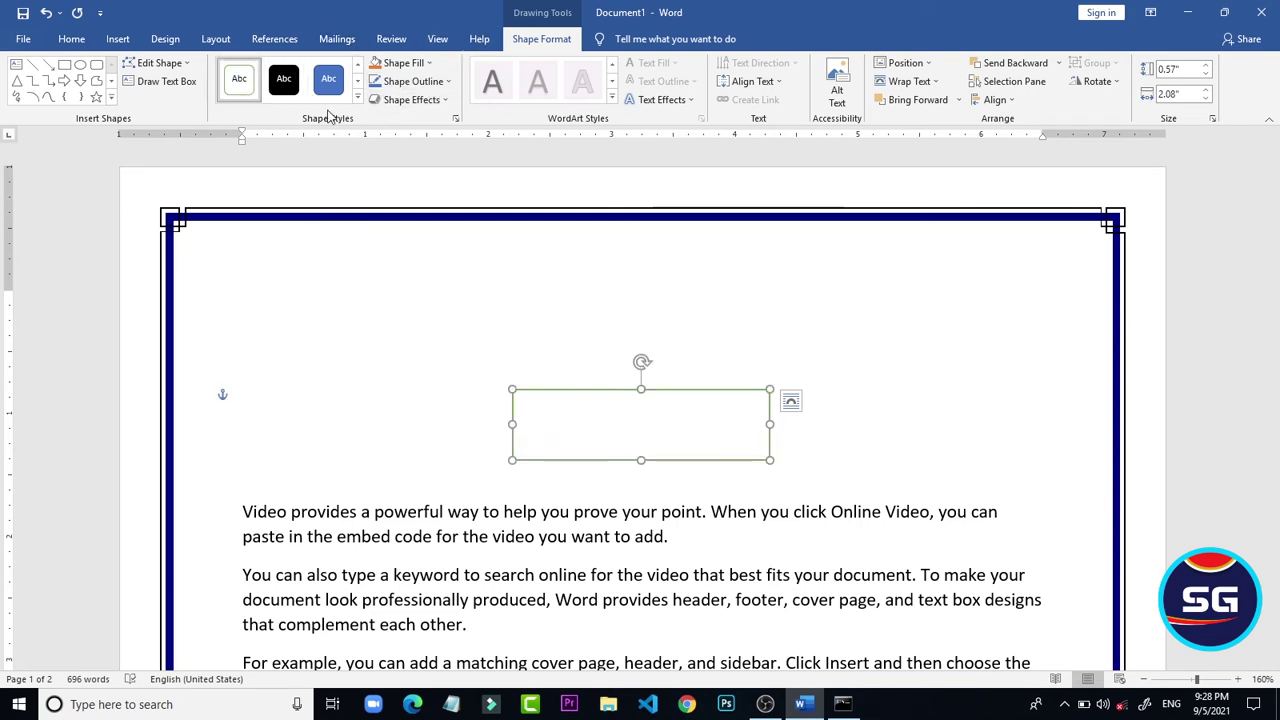
{"action": "left_click", "coordinate": [400, 62]}
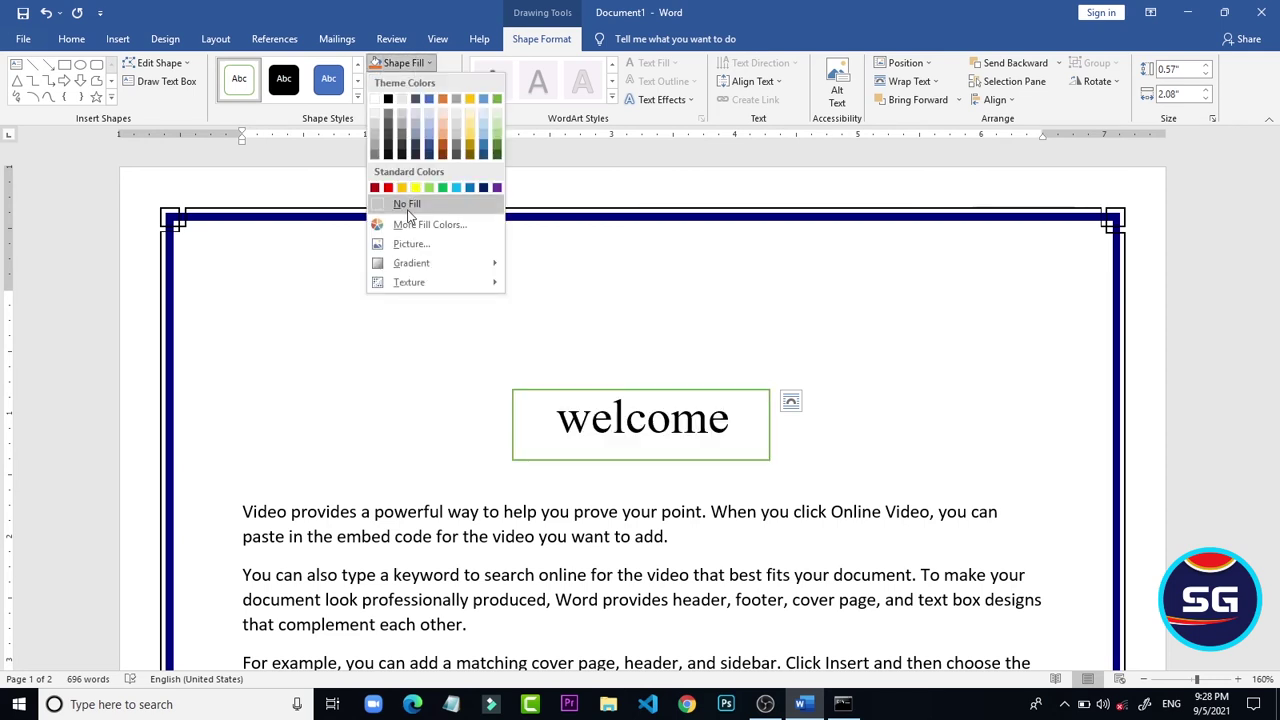
{"action": "left_click", "coordinate": [407, 204]}
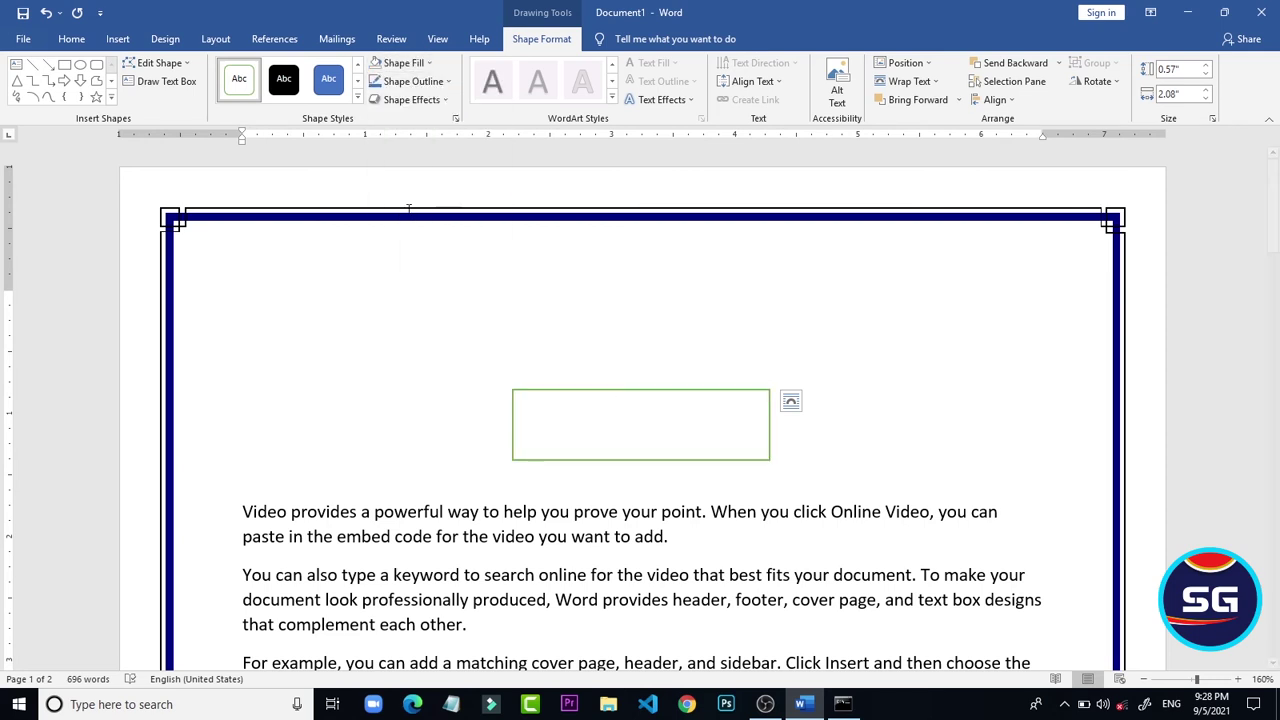
- Try the standard blue as the rectangle's outline color and replace it with a bright pure blue from More Outline Colors
{"action": "left_click", "coordinate": [430, 81]}
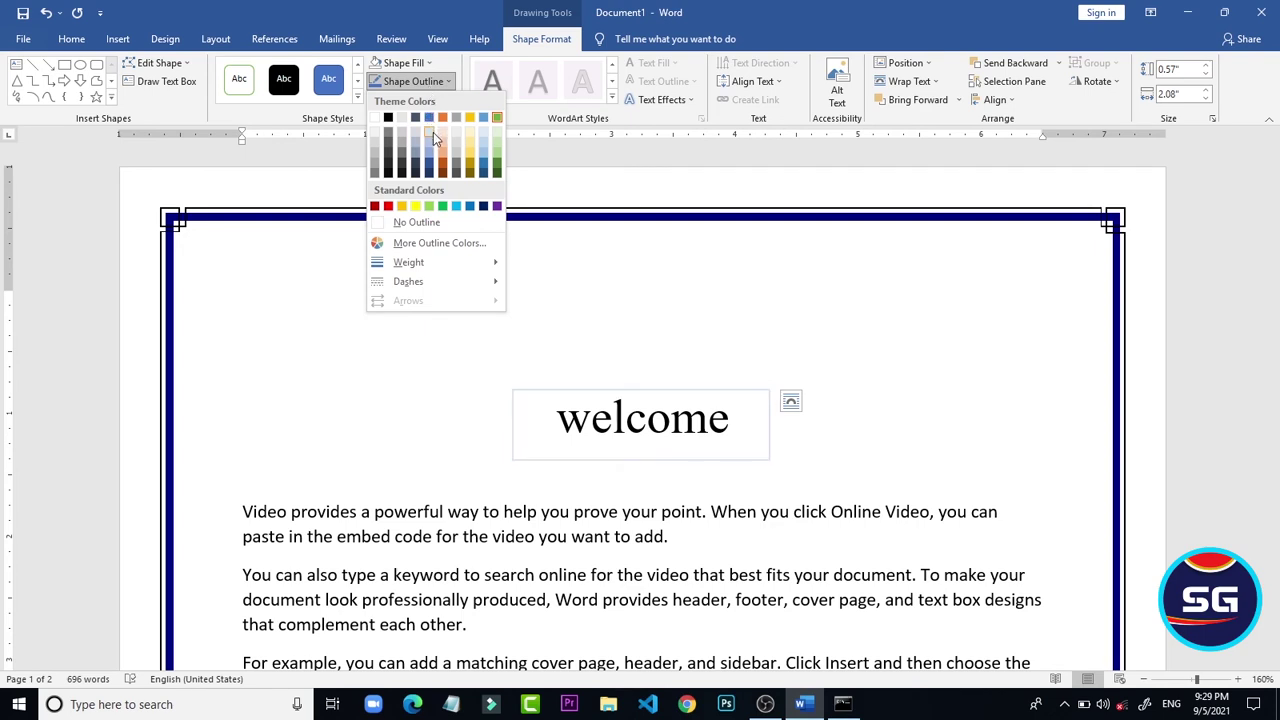
{"action": "left_click", "coordinate": [470, 207]}
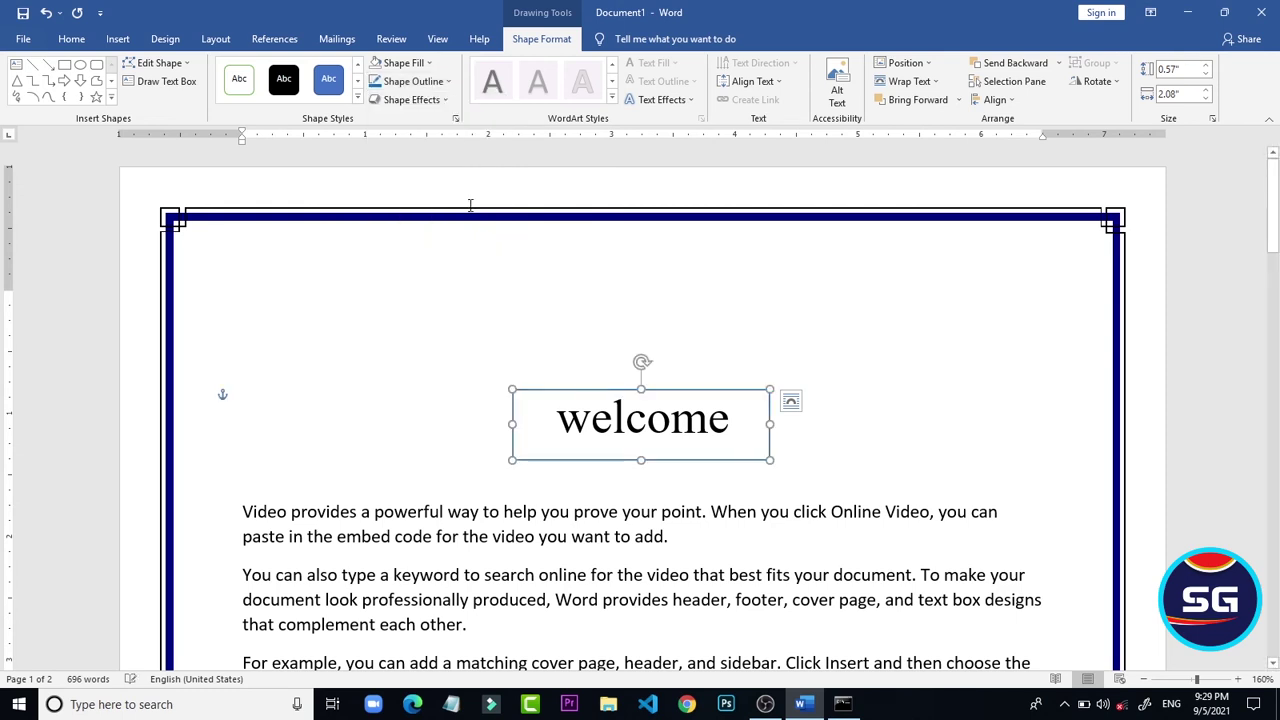
{"action": "left_click", "coordinate": [410, 80]}
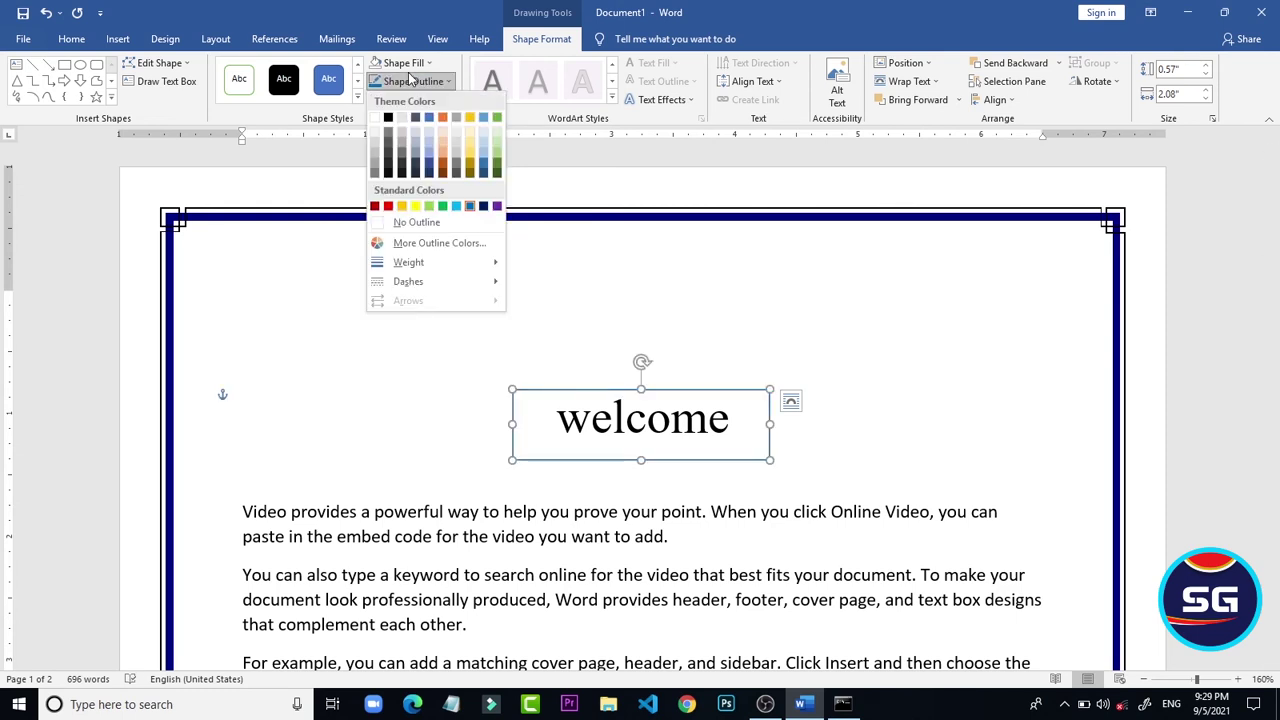
{"action": "left_click", "coordinate": [416, 244]}
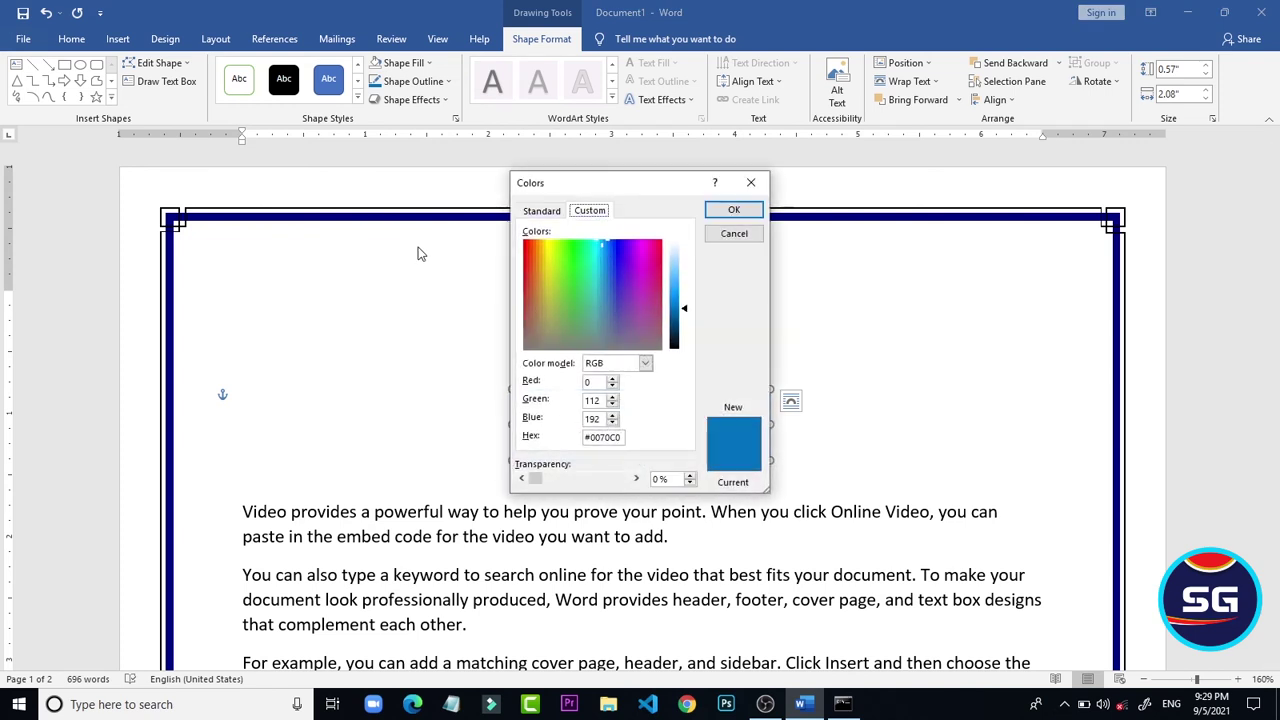
{"action": "left_click", "coordinate": [545, 218]}
{"action": "left_click", "coordinate": [614, 260]}
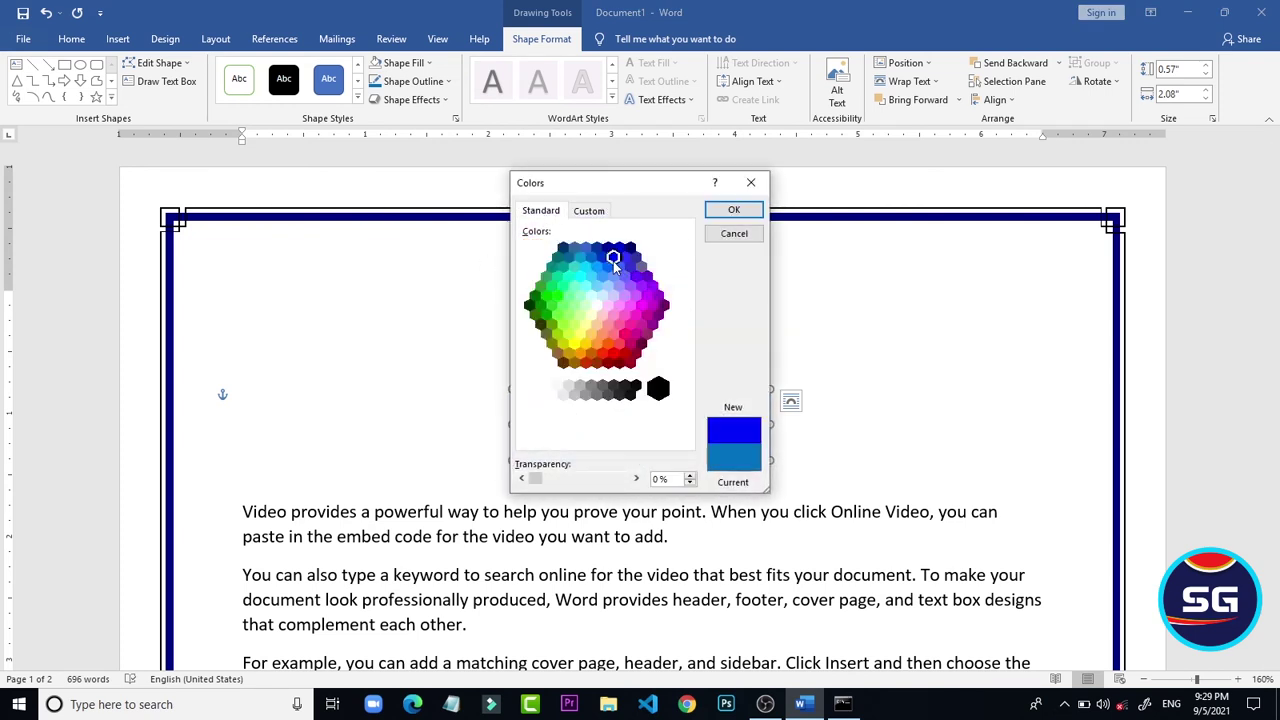
{"action": "left_click", "coordinate": [719, 212]}
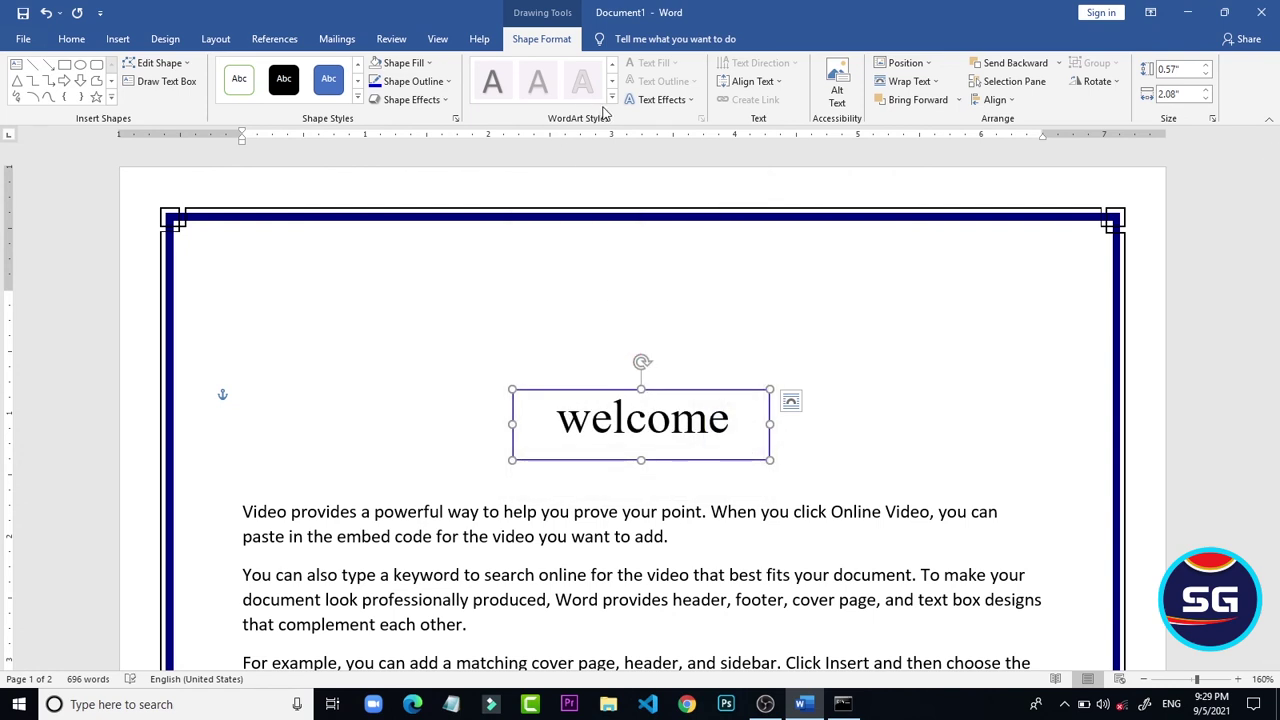
- Apply a heavier outline weight to the rectangle around "welcome" and check the pages in the print preview
{"action": "left_click", "coordinate": [446, 84]}
{"action": "mouse_move", "coordinate": [443, 294]}
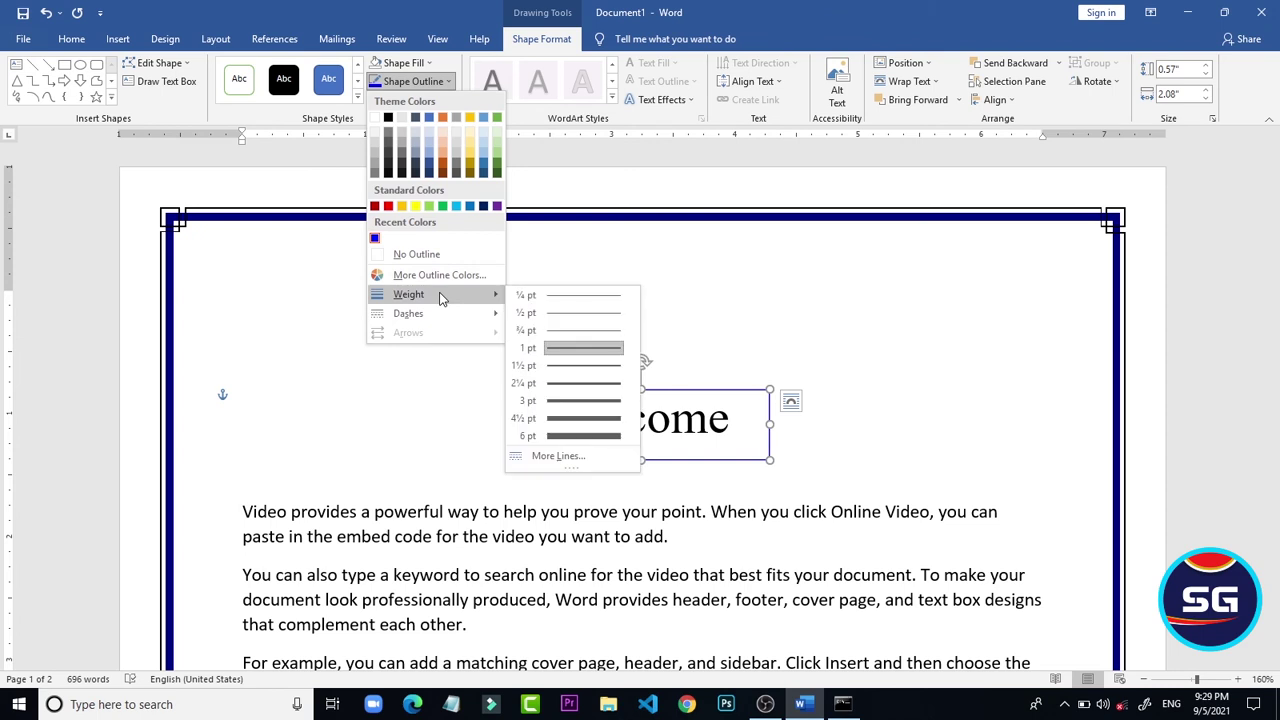
{"action": "left_click", "coordinate": [564, 376]}
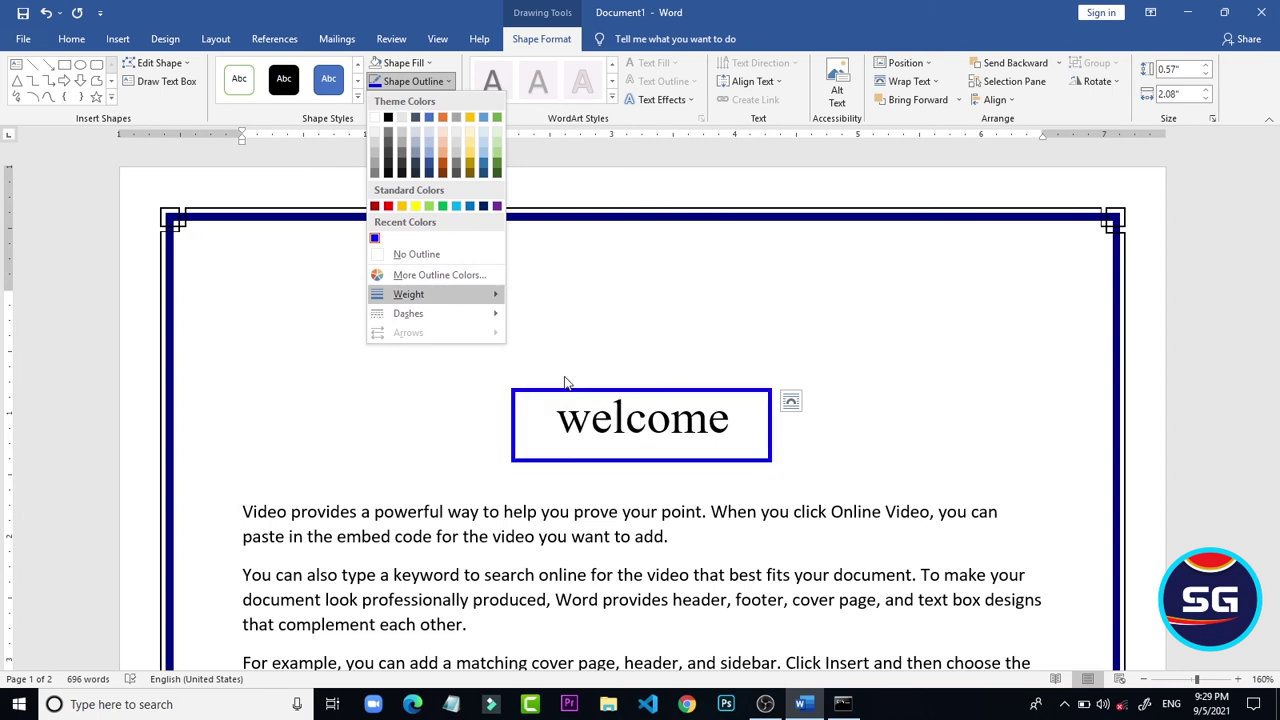
{"action": "left_click", "coordinate": [707, 361]}
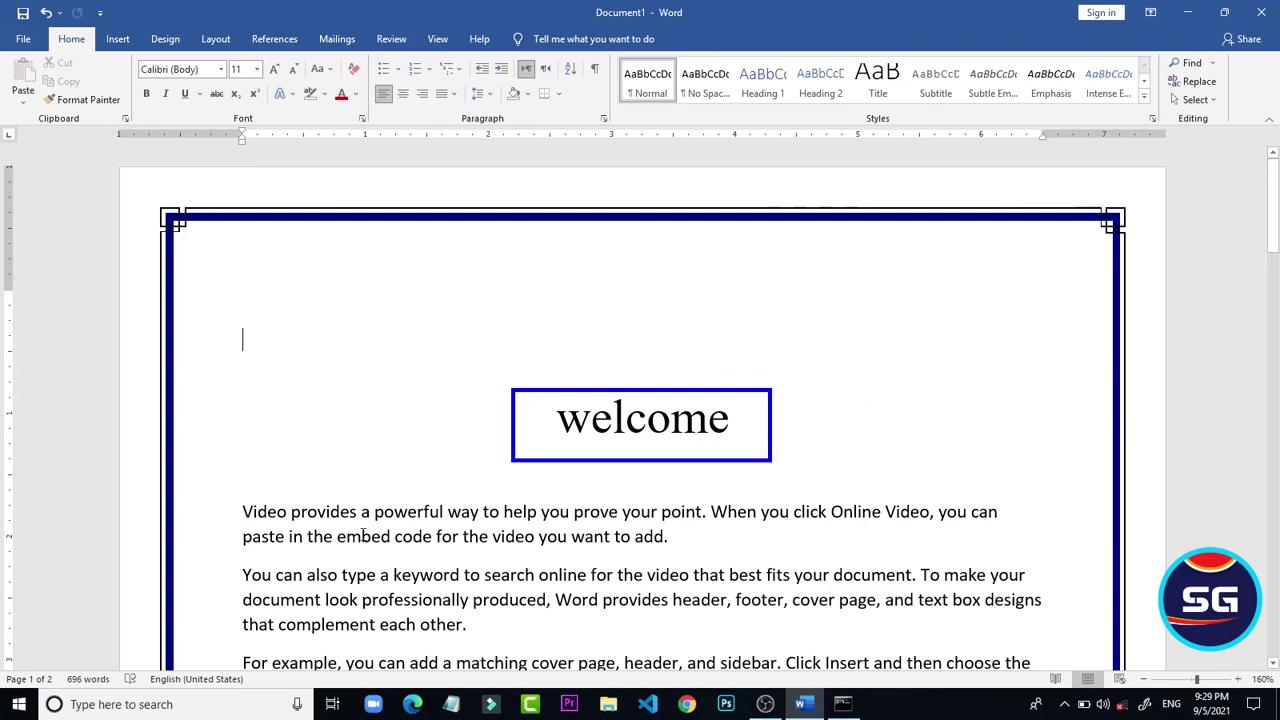
{"action": "key", "text": "ctrl+p"}
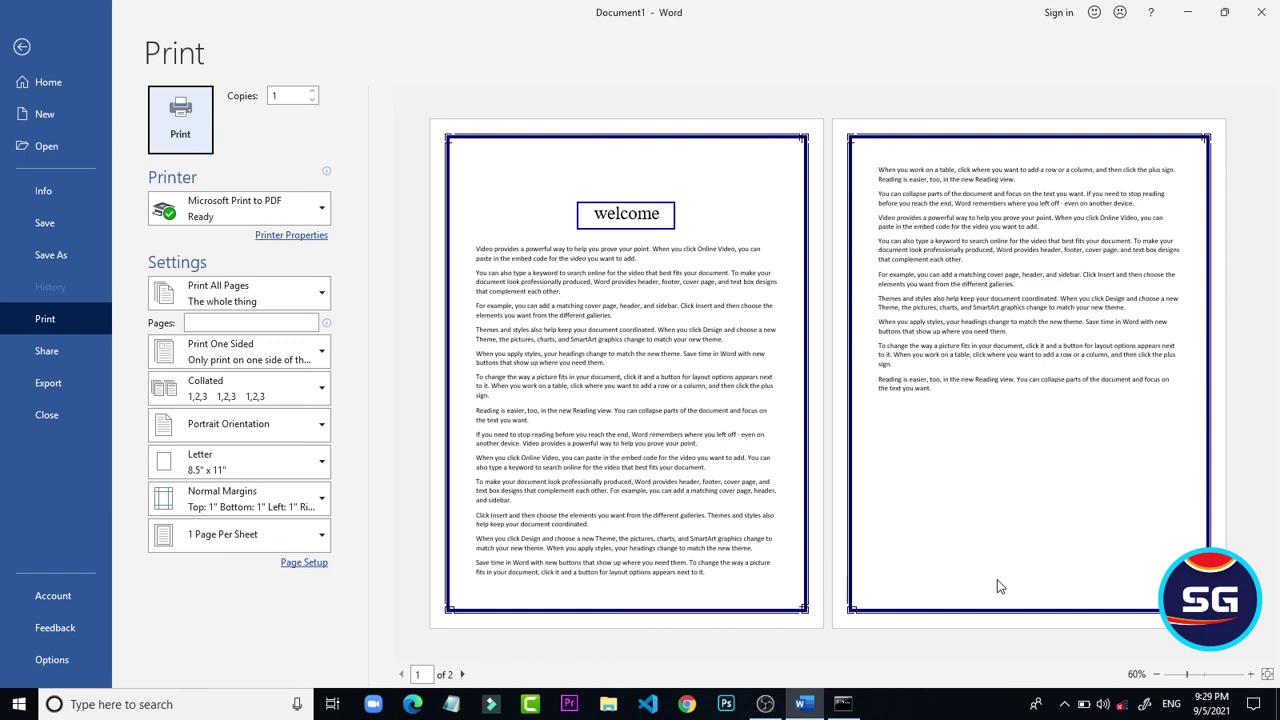
{"action": "left_click", "coordinate": [18, 55]}
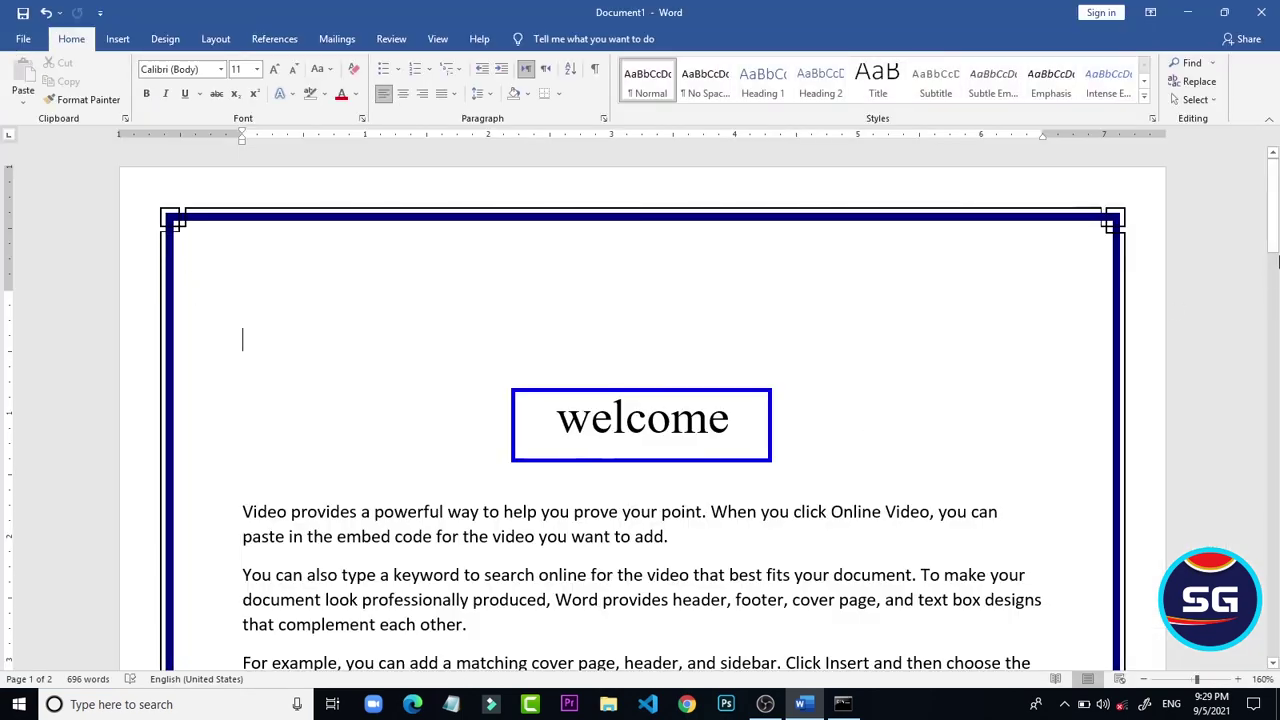
- Close the document without saving the changes
{"action": "mouse_move", "coordinate": [1277, 197]}
{"action": "left_mouse_down"}
{"action": "mouse_move", "coordinate": [1277, 273]}
{"action": "mouse_move", "coordinate": [1277, 202]}
{"action": "left_mouse_up"}
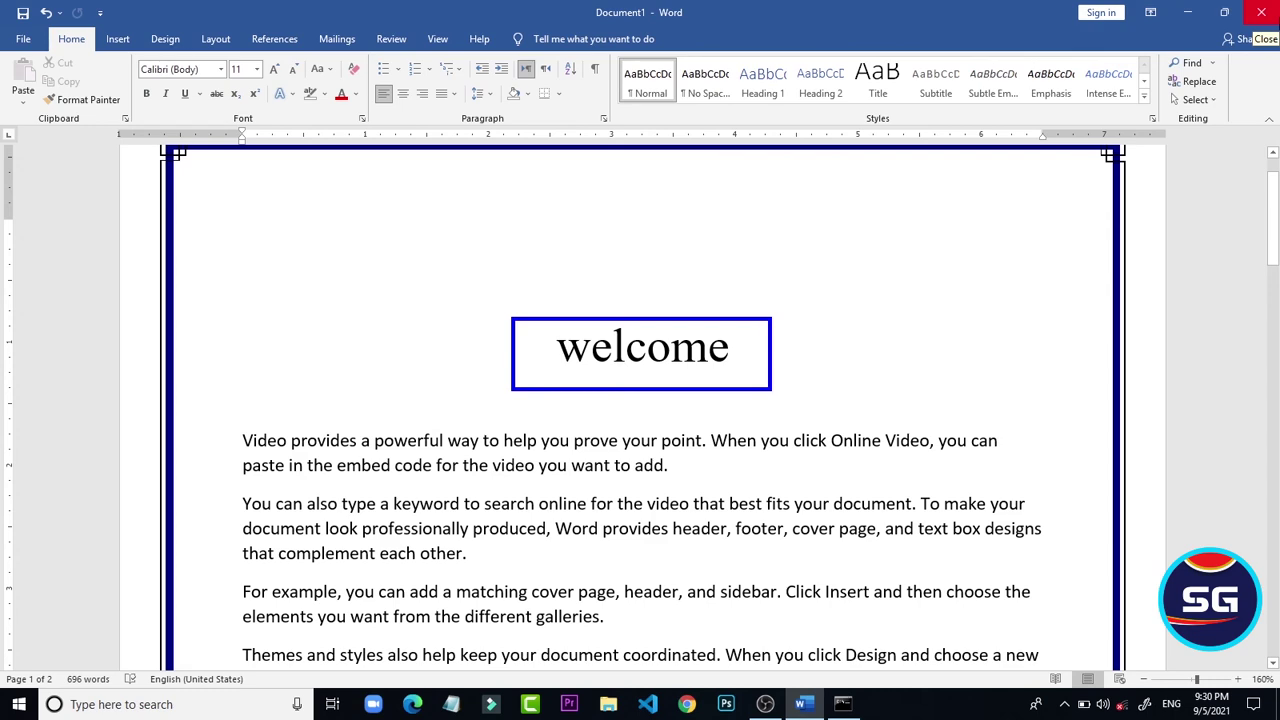
{"action": "left_click", "coordinate": [1262, 12]}
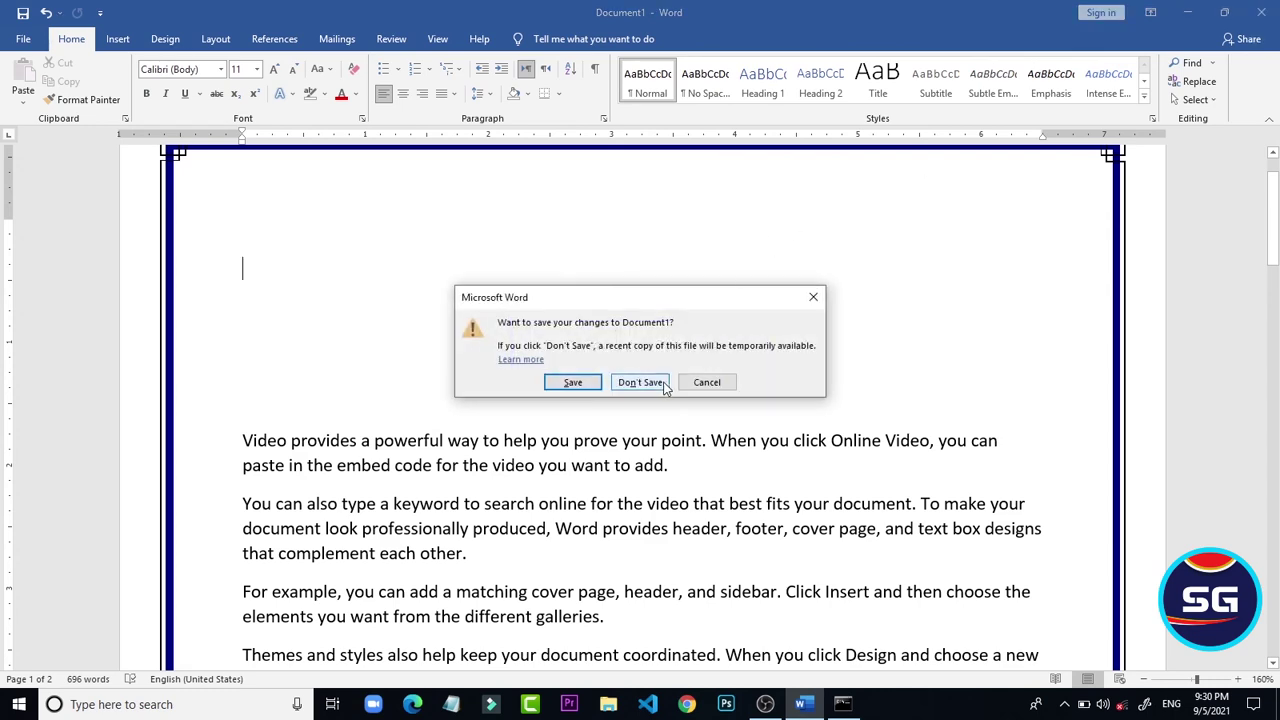
{"action": "left_click", "coordinate": [641, 382]}
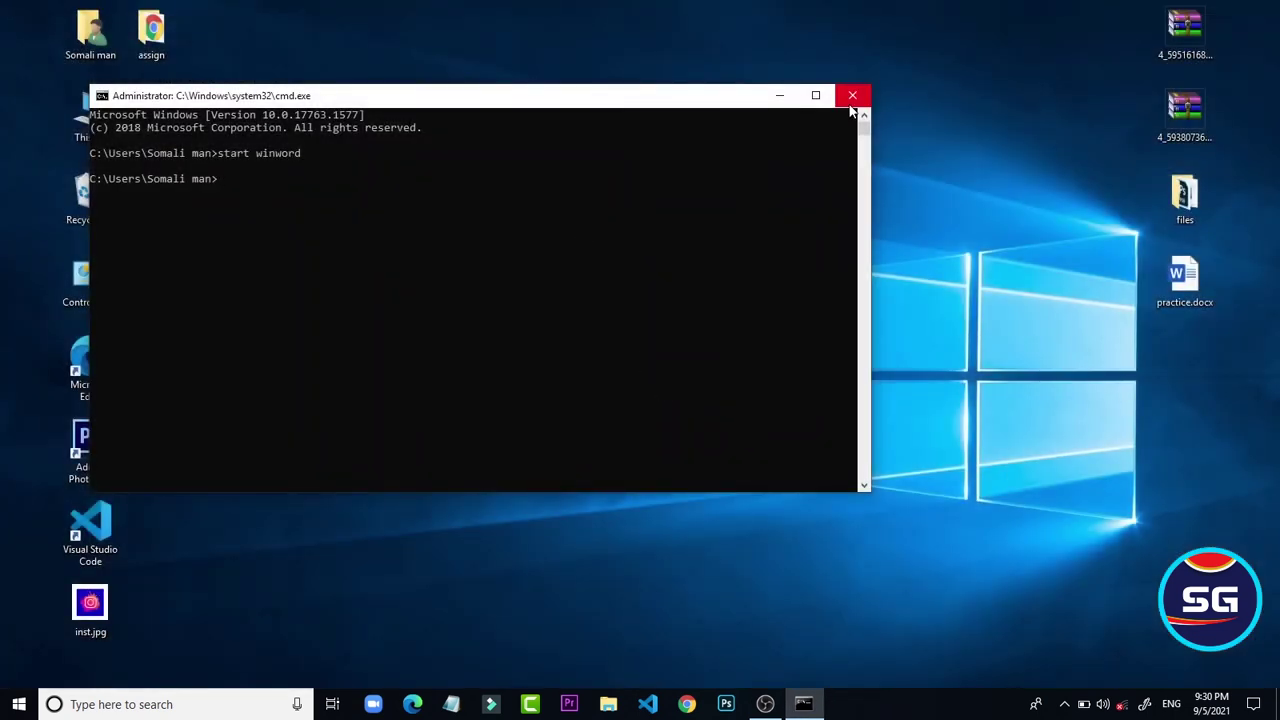
- Close the Command Prompt window and refresh the desktop
{"action": "left_click", "coordinate": [851, 100]}
{"action": "right_click", "coordinate": [756, 144]}
{"action": "left_click", "coordinate": [803, 193]}
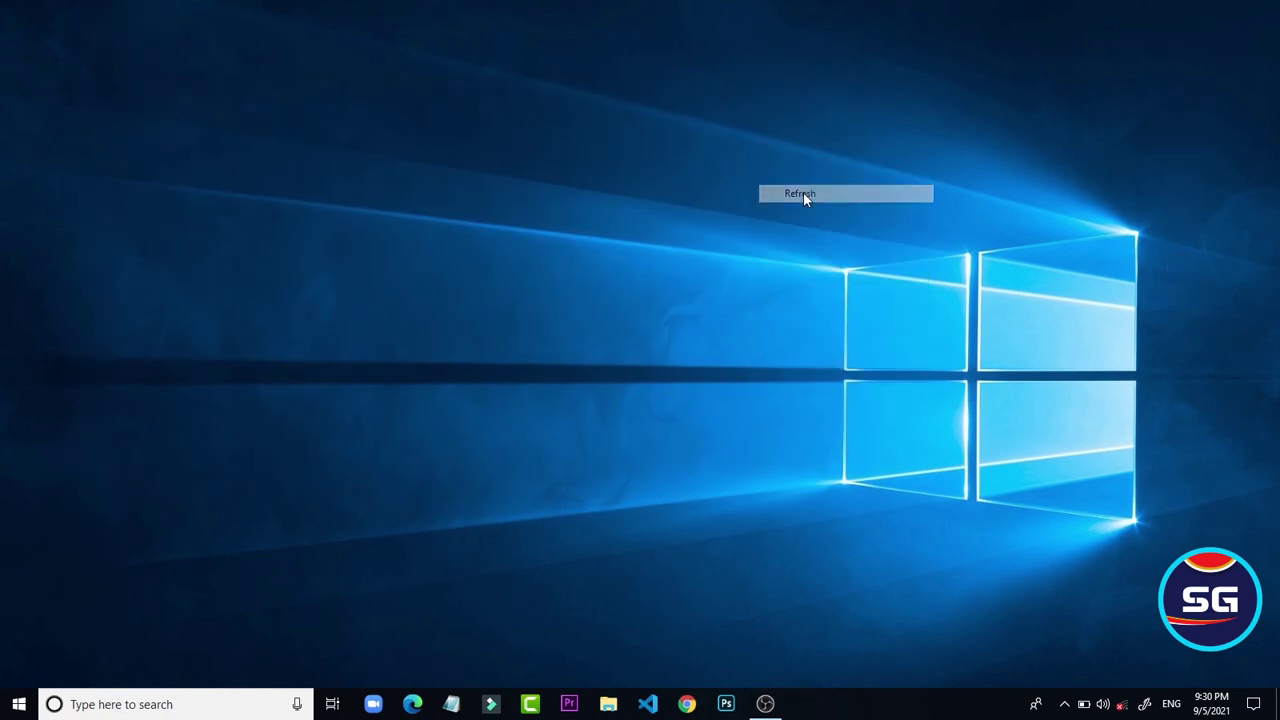